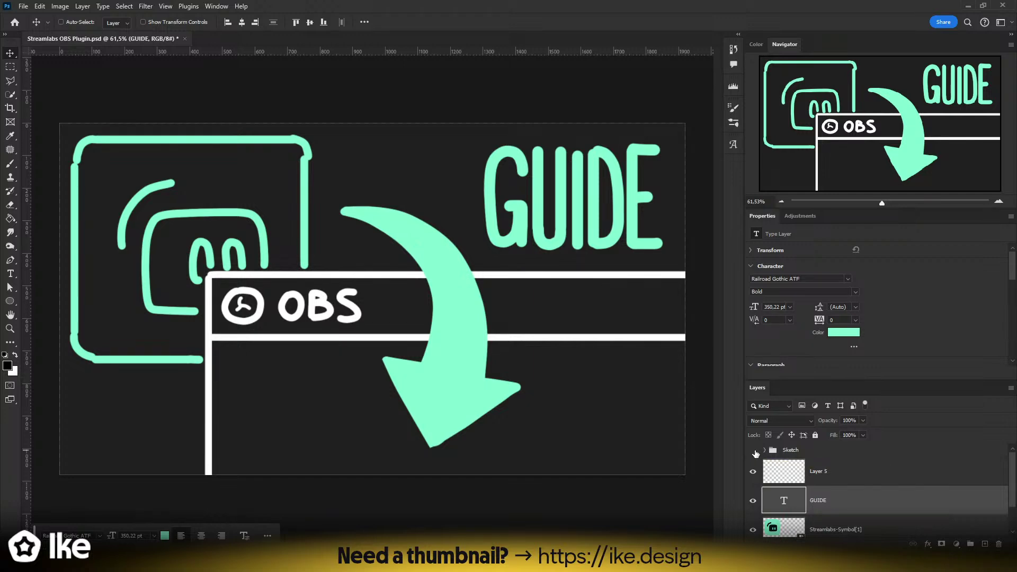
# - Hide the Sketch group and ready the Rectangle tool on Layer 5, above the GUIDE text
pyautogui.click(753, 450)
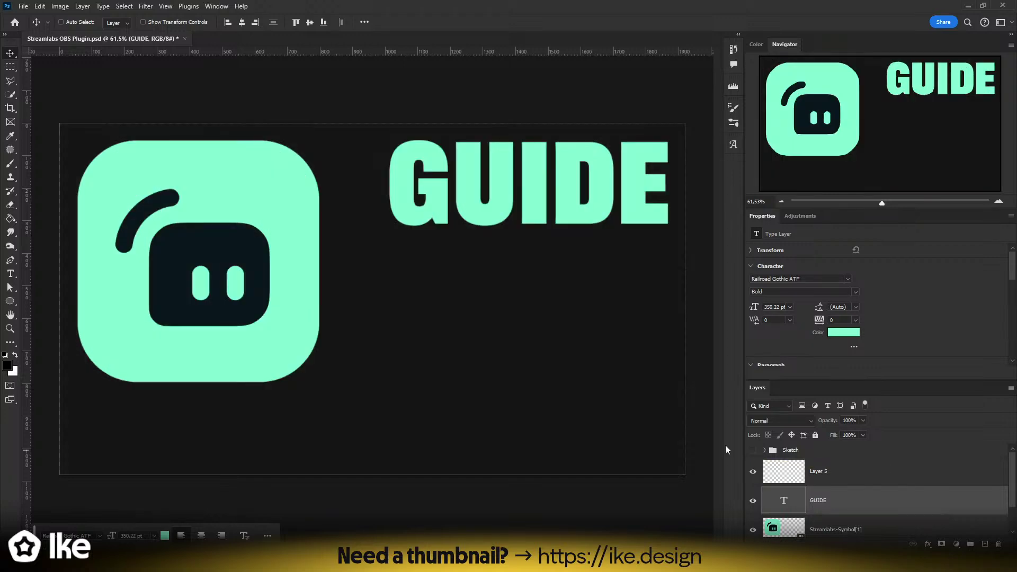
pyautogui.click(826, 480)
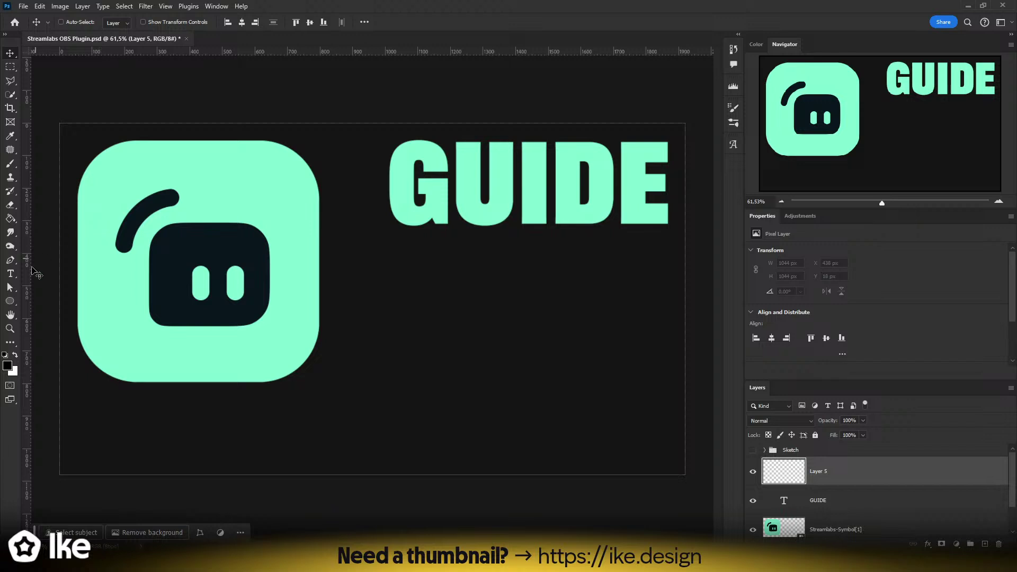
pyautogui.click(9, 300)
pyautogui.click(47, 308)
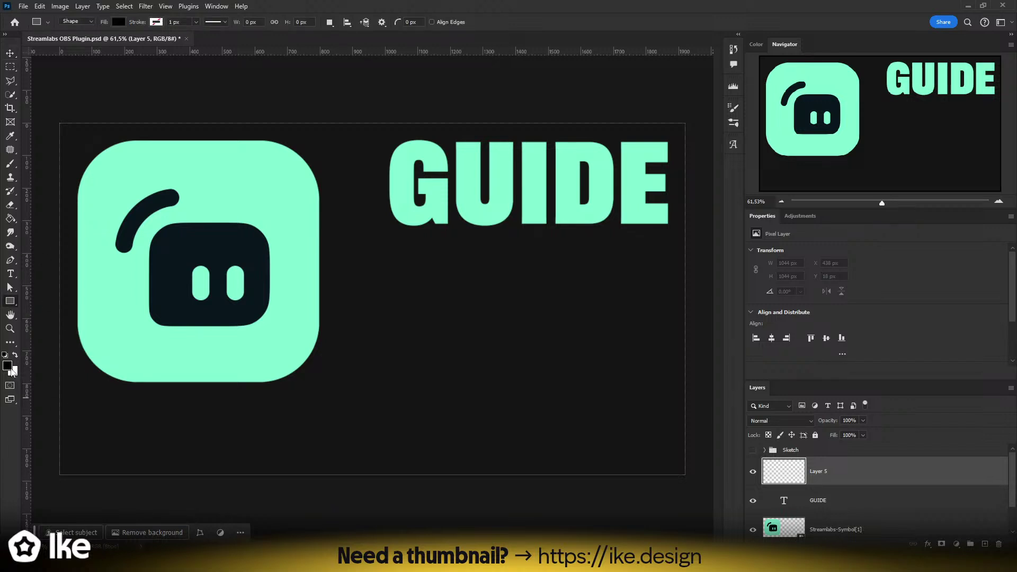
# - Give the new rectangle a white stroke and the near-black colour of the canvas background as fill
pyautogui.click(156, 22)
pyautogui.click(100, 78)
pyautogui.click(392, 5)
pyautogui.click(119, 22)
pyautogui.click(185, 43)
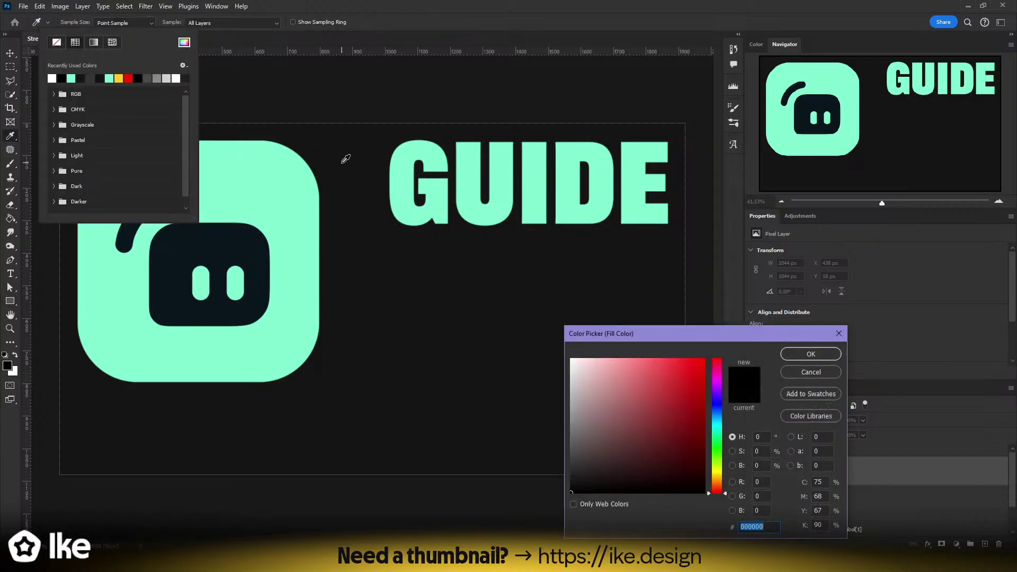
pyautogui.click(786, 351)
# - Draw a rectangle about 1753 × 753 px over the lower part of the logo, extending past the canvas's right and bottom edges
pyautogui.click(699, 239)
pyautogui.moveTo(700, 237); pyautogui.dragTo(164, 478)
pyautogui.moveTo(164, 237); pyautogui.dragTo(170, 290)
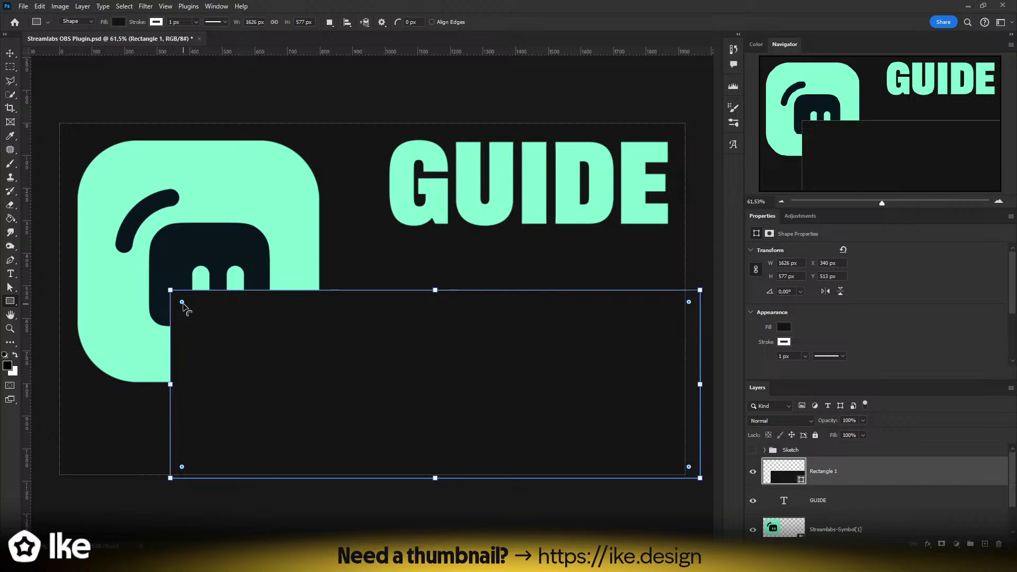
pyautogui.moveTo(699, 478); pyautogui.dragTo(741, 522)
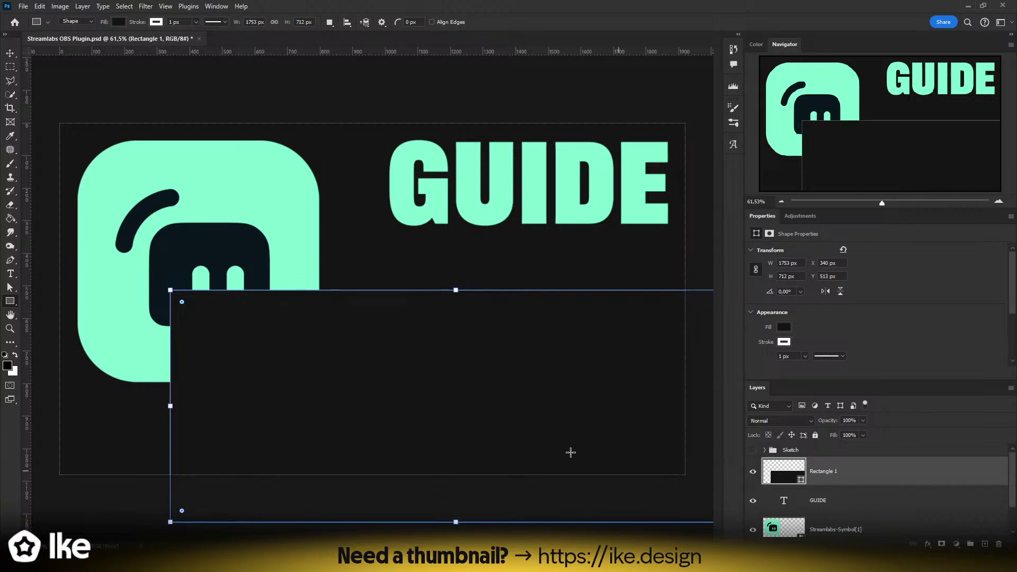
pyautogui.moveTo(456, 523); pyautogui.dragTo(454, 535)
# - Round the rectangle's corners and shift the shape slightly to the left, to about X 325 px
pyautogui.moveTo(182, 303); pyautogui.dragTo(199, 314)
pyautogui.click(10, 54)
pyautogui.press('z')
pyautogui.moveTo(376, 339); pyautogui.dragTo(351, 322)
pyautogui.moveTo(318, 290); pyautogui.dragTo(340, 291)
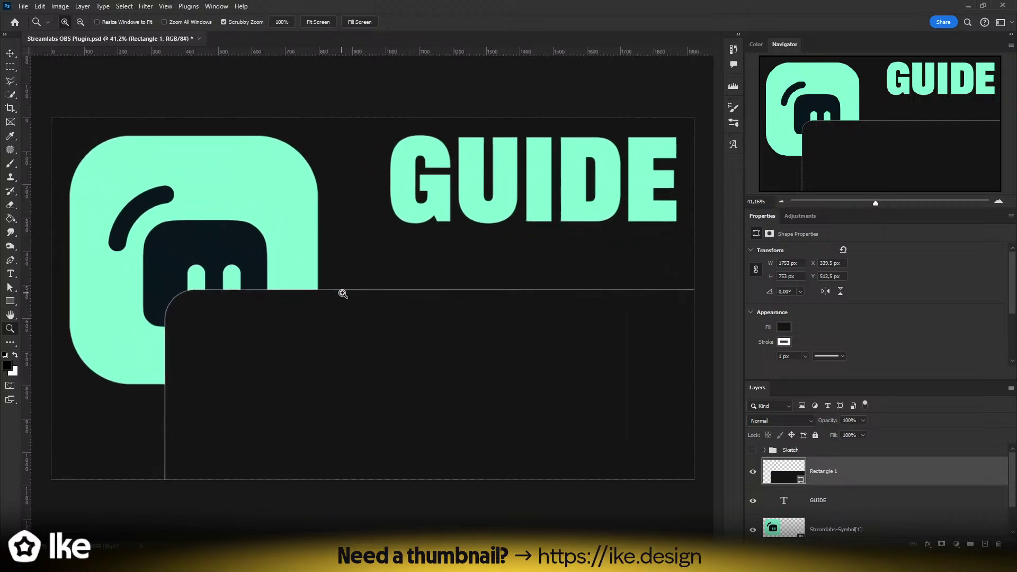
pyautogui.press('v')
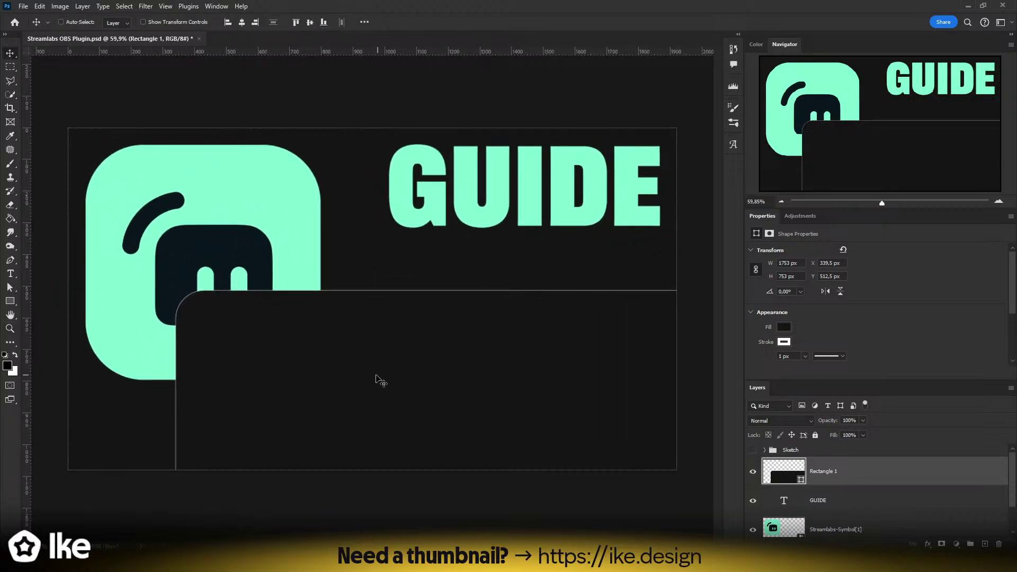
pyautogui.moveTo(375, 380); pyautogui.dragTo(370, 380)
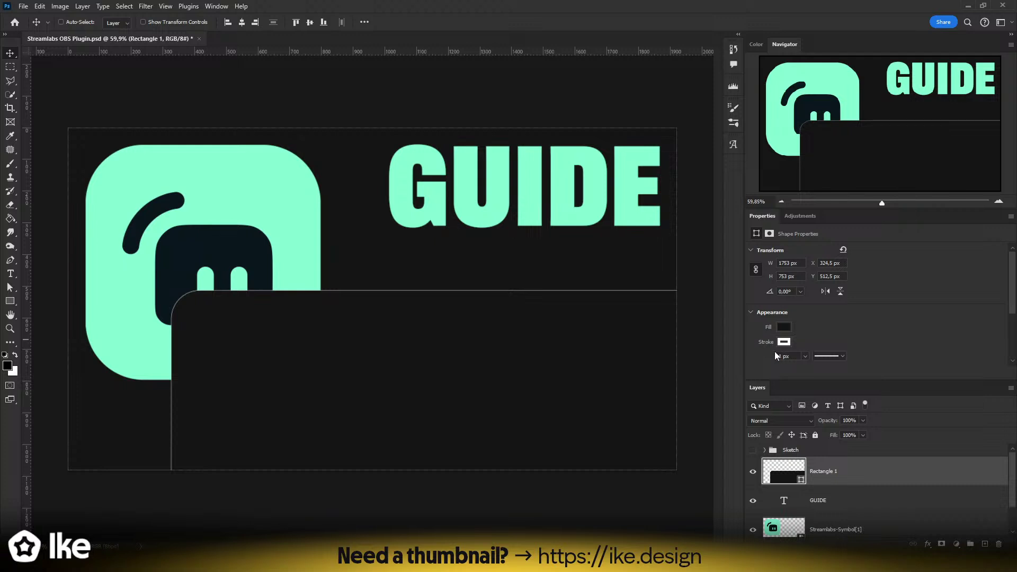
# - Set the rectangle's stroke width to 10 px
pyautogui.press('BackSpace')
pyautogui.write('10')
pyautogui.press('Return')
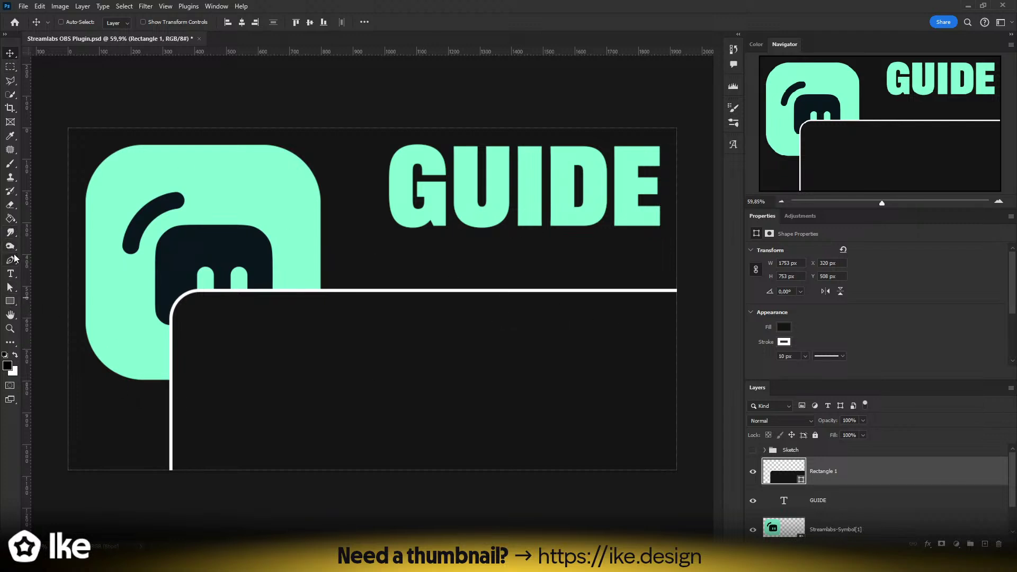
# - On a new layer, draw a horizontal unfilled white line with the Pen tool in Shape mode, from the rectangle's left edge past the canvas's right side
pyautogui.press('p')
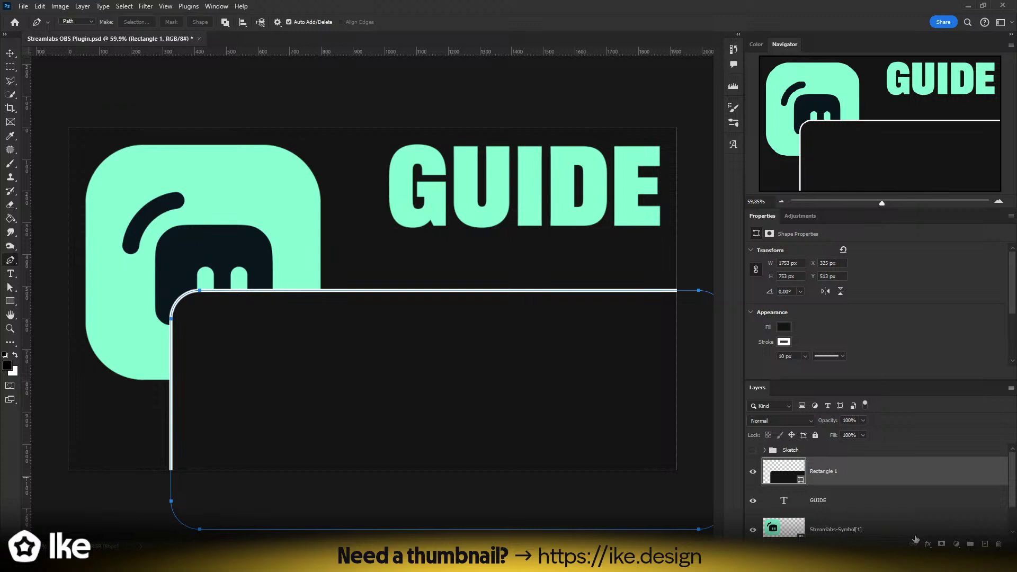
pyautogui.click(985, 544)
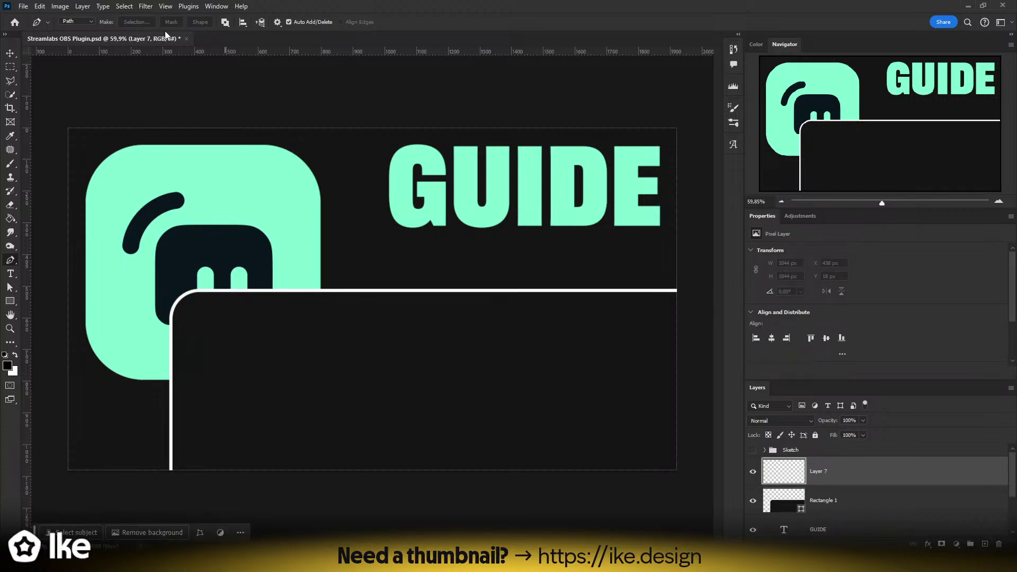
pyautogui.click(75, 24)
pyautogui.click(77, 29)
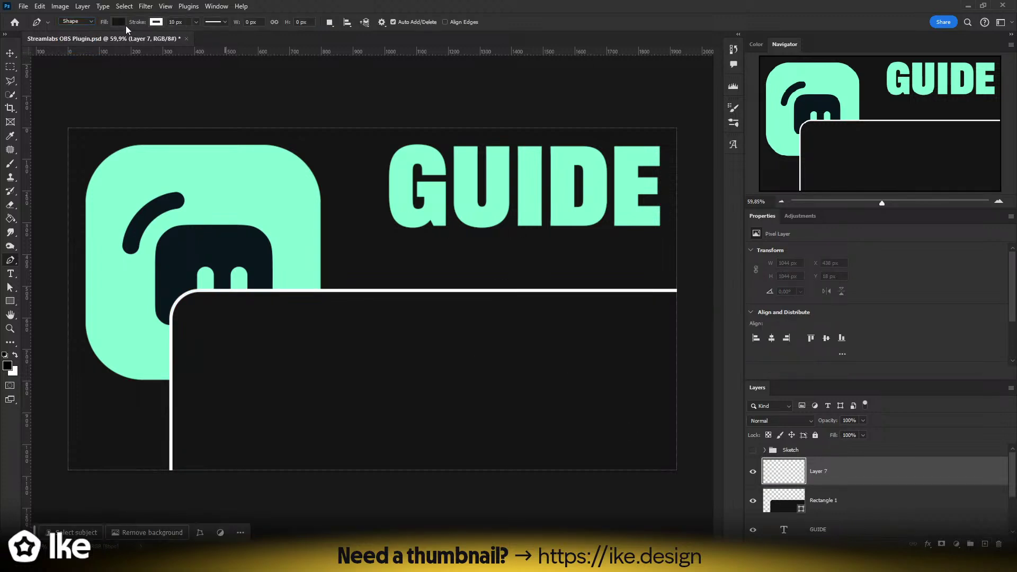
pyautogui.click(118, 22)
pyautogui.click(53, 40)
pyautogui.press('Return')
pyautogui.click(171, 338)
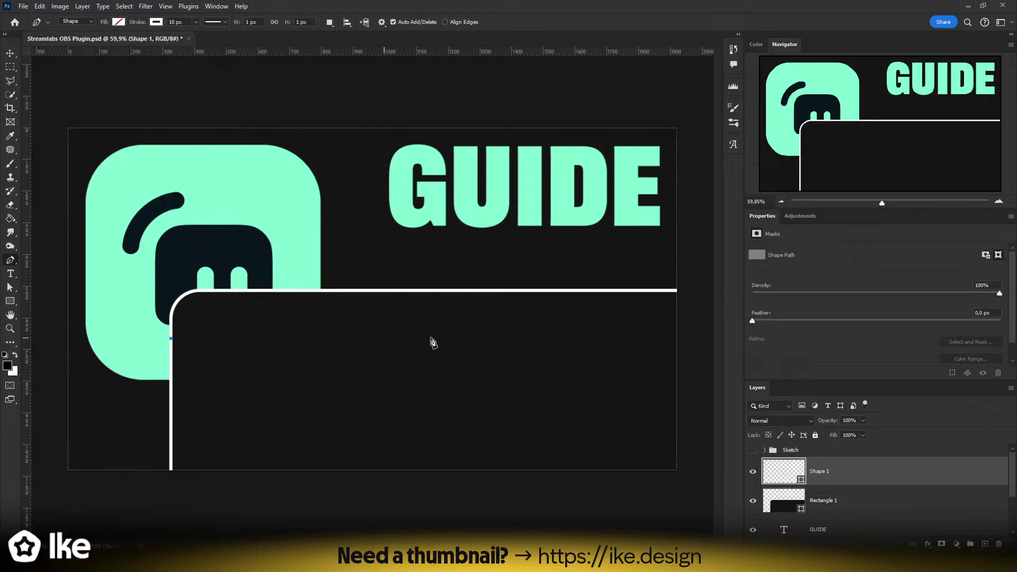
pyautogui.click(699, 338)
pyautogui.click(10, 53)
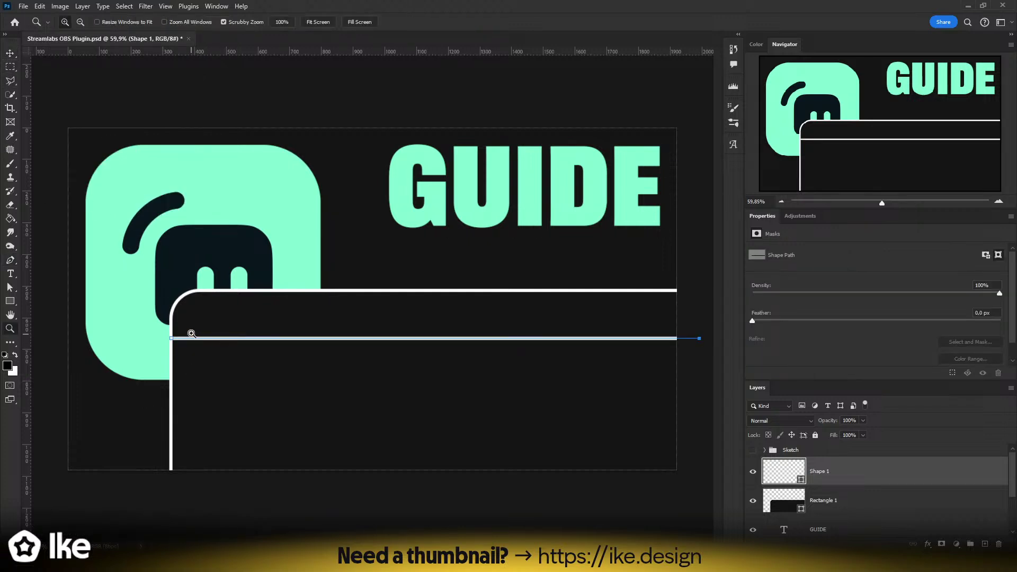
# - Move the horizontal divider line slightly down to make the window's title bar taller
pyautogui.scroll(5, 197, 337)
pyautogui.moveTo(208, 352); pyautogui.dragTo(208, 418)
pyautogui.press('z')
pyautogui.moveTo(363, 336); pyautogui.dragTo(274, 337)
pyautogui.hotkey('ctrl', '0')
pyautogui.press('v')
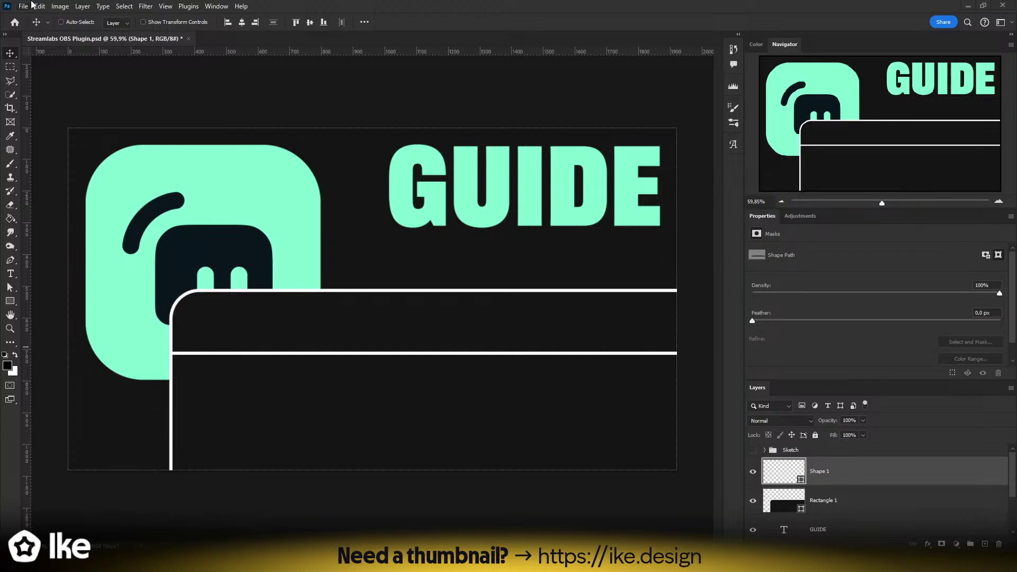
# - Place the Open Broadcaster Software logo PNG from its Wikimedia URL as an embedded object
pyautogui.click(27, 6)
pyautogui.click(53, 233)
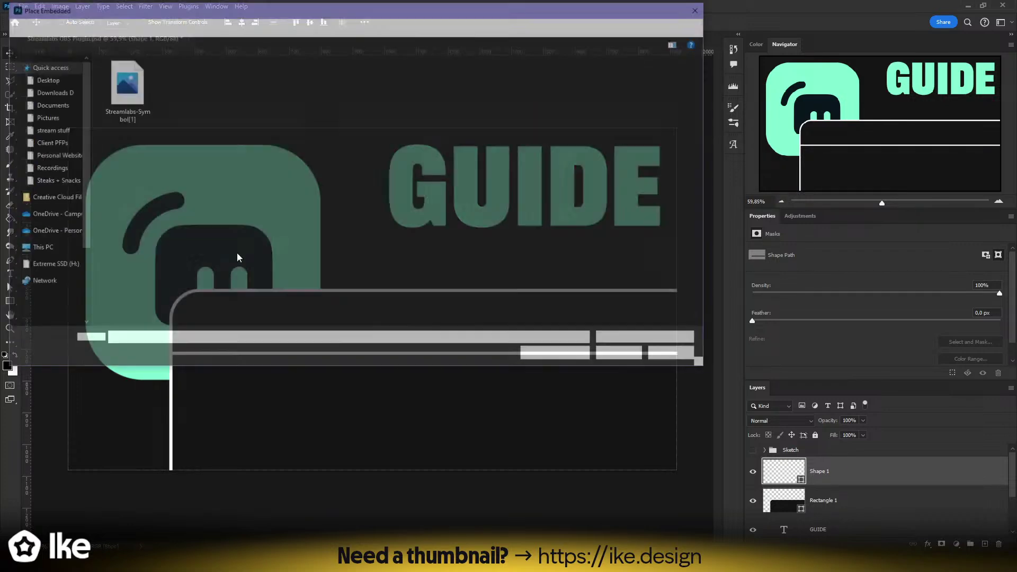
pyautogui.write('https://upload.wikimedia.org/wikipedia/commons/thumb/1/14/Open_Broadcaster_Software_Logo.png/2048px-Open_Broadcaster_Software_Logo.png')
pyautogui.click(622, 356)
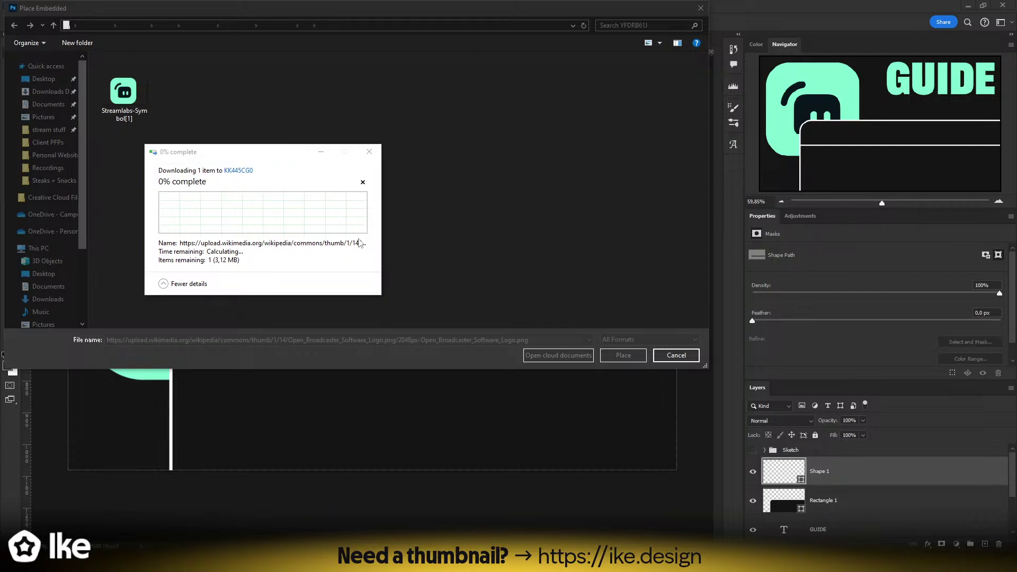
pyautogui.click(300, 168)
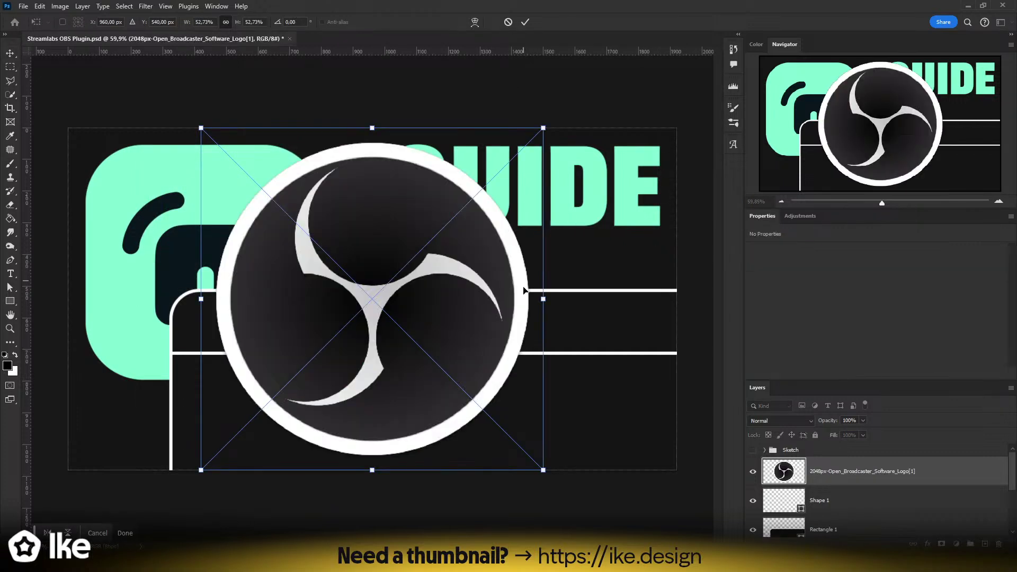
# - Scale the OBS logo to about 272 px and position it in the window's upper-left corner
pyautogui.moveTo(545, 300); pyautogui.dragTo(227, 351)
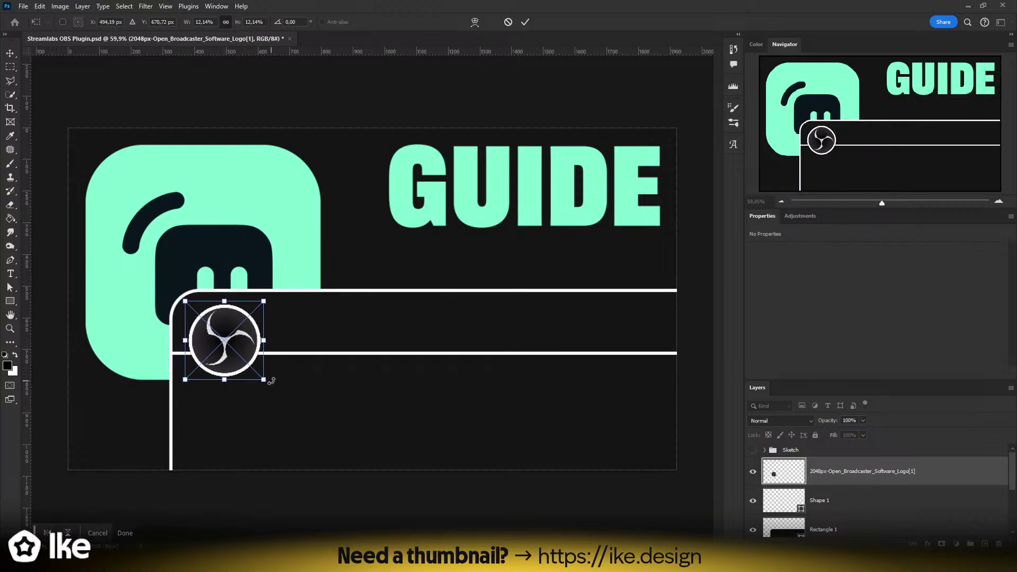
pyautogui.moveTo(264, 379); pyautogui.dragTo(282, 393)
pyautogui.moveTo(238, 371)
pyautogui.mouseDown()
pyautogui.moveTo(222, 362)
pyautogui.moveTo(252, 368)
pyautogui.mouseUp()
pyautogui.press('Return')
# - Move the Shape 1 divider line down until it sits below the OBS logo
pyautogui.press('z')
pyautogui.click(858, 500)
pyautogui.press('v')
pyautogui.moveTo(398, 356); pyautogui.dragTo(397, 431)
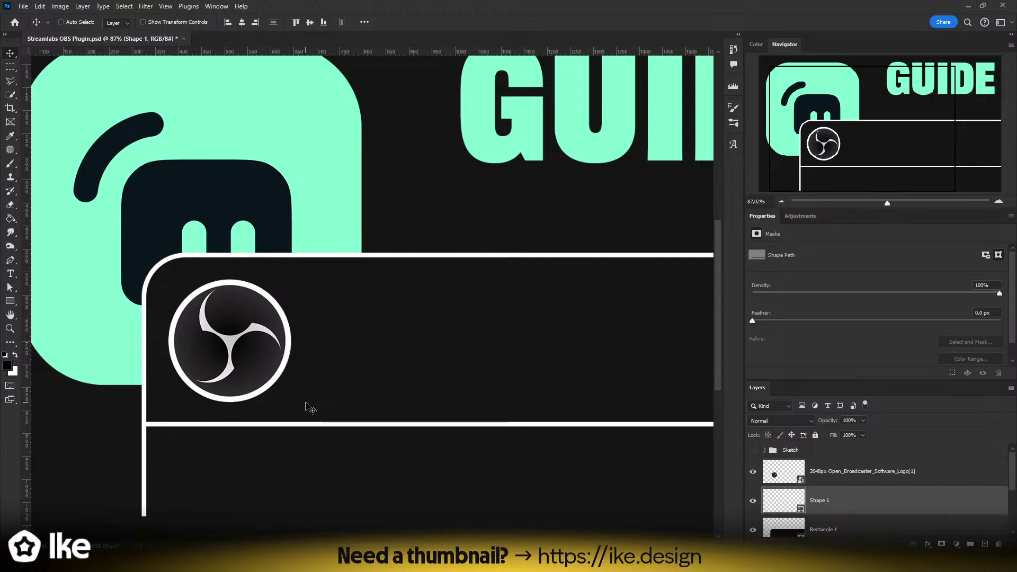
pyautogui.press('z')
pyautogui.moveTo(266, 388); pyautogui.dragTo(244, 396)
pyautogui.moveTo(390, 324); pyautogui.dragTo(456, 333)
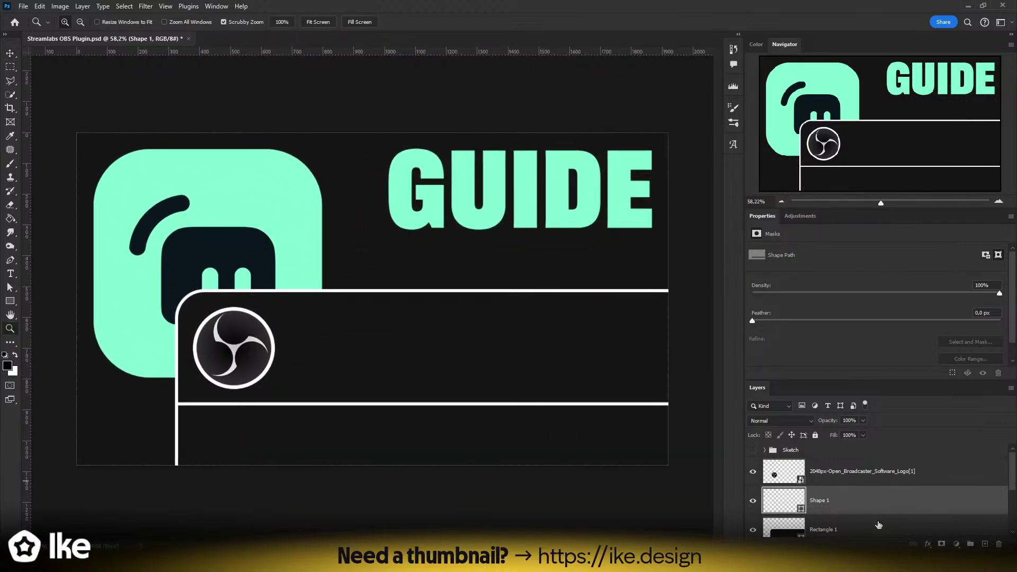
# - Increase the corner rounding of the Rectangle 1 window to follow the OBS logo's curve
pyautogui.scroll(-1, 838, 490)
pyautogui.click(834, 504)
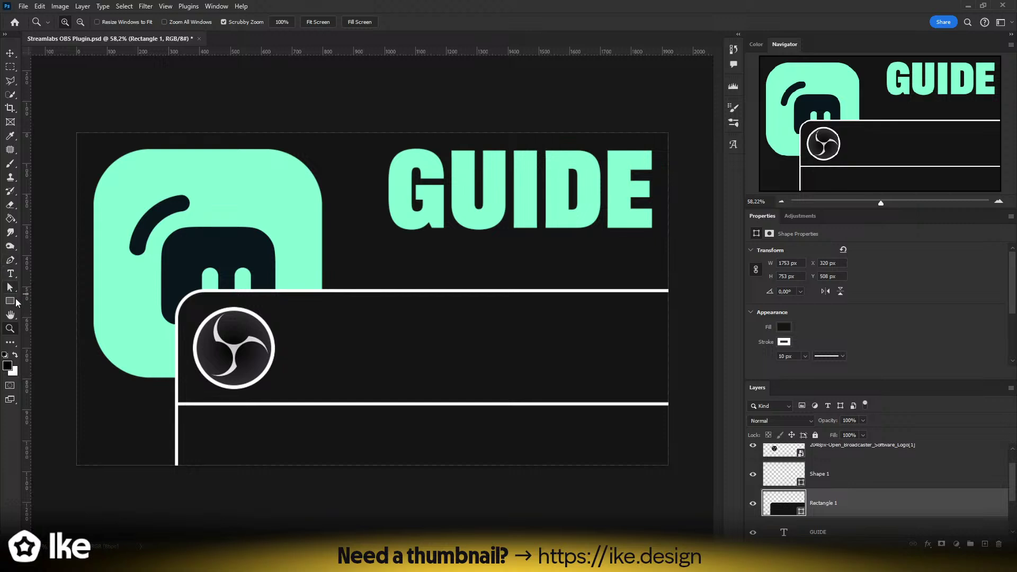
pyautogui.click(10, 301)
pyautogui.moveTo(204, 318); pyautogui.dragTo(230, 336)
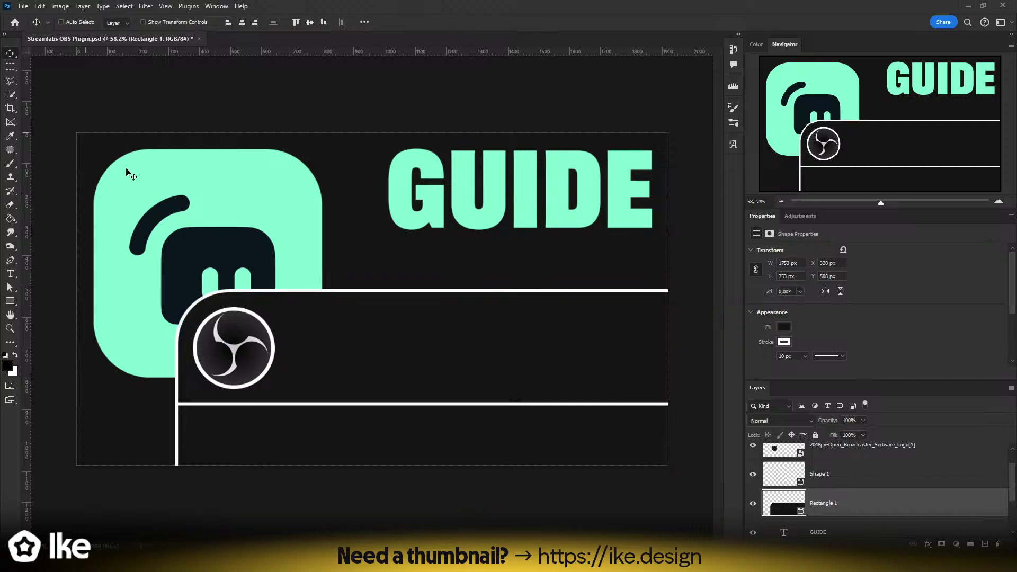
pyautogui.press('z')
pyautogui.scroll(-5, 340, 363)
pyautogui.moveTo(363, 308); pyautogui.dragTo(411, 309)
pyautogui.press('v')
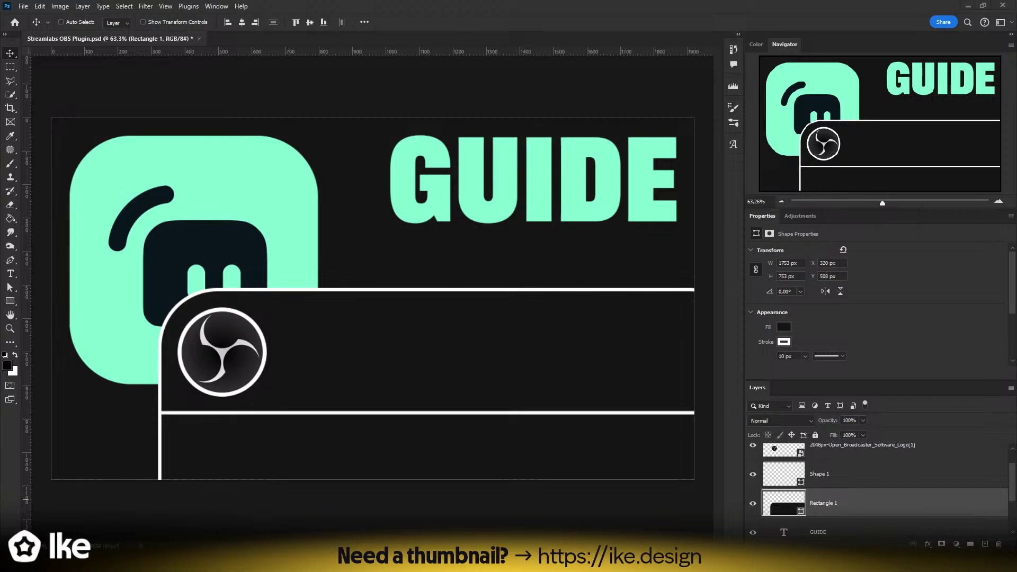
# - Enlarge the window rectangle to about 1831 × 870 px by extending its bottom and right sides beyond the canvas
pyautogui.press('z')
pyautogui.moveTo(359, 358); pyautogui.dragTo(321, 349)
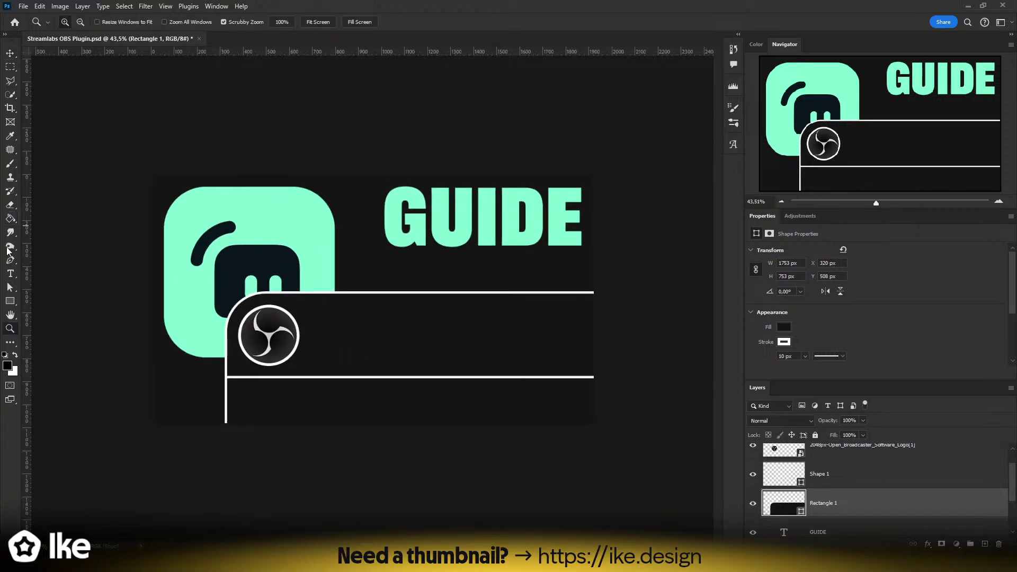
pyautogui.click(10, 301)
pyautogui.moveTo(428, 466); pyautogui.dragTo(428, 492)
pyautogui.moveTo(631, 394)
pyautogui.mouseDown()
pyautogui.moveTo(615, 394)
pyautogui.moveTo(648, 394)
pyautogui.mouseUp()
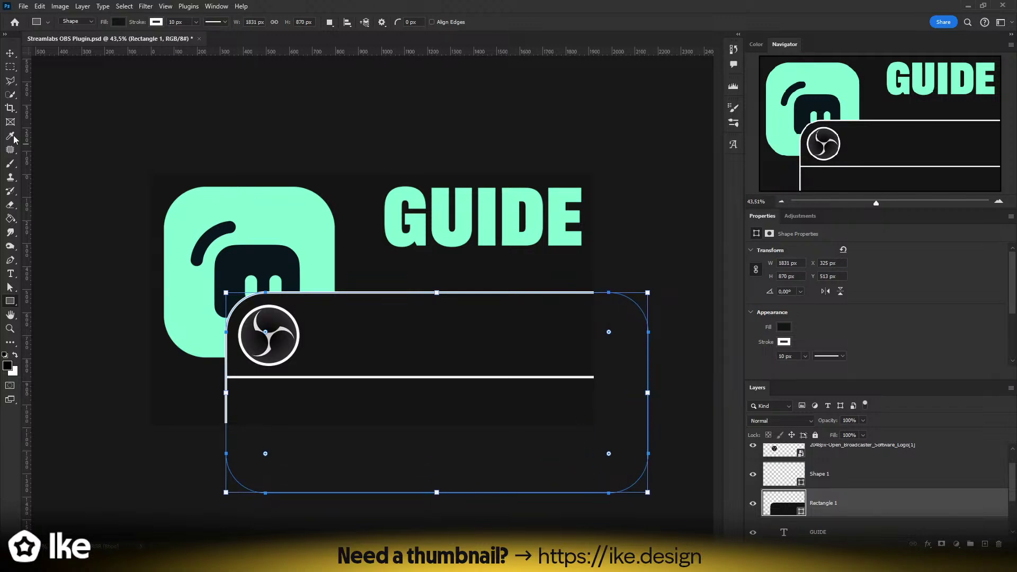
pyautogui.click(10, 54)
pyautogui.press('z')
pyautogui.moveTo(391, 335); pyautogui.dragTo(401, 337)
pyautogui.press('v')
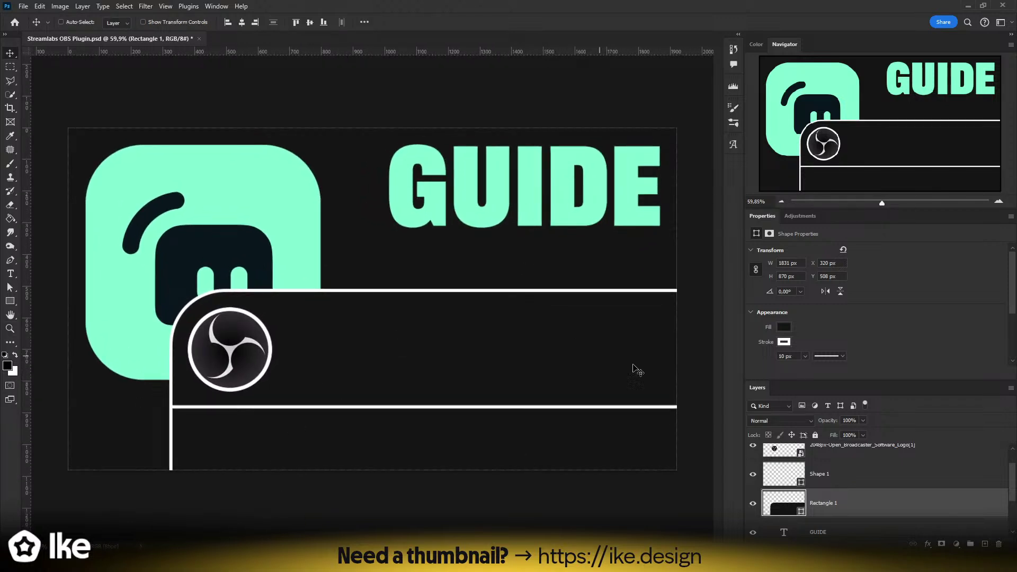
# - Reduce the rounding of the window rectangle's top-left corner to a small radius
pyautogui.scroll(1, 844, 461)
pyautogui.click(848, 474)
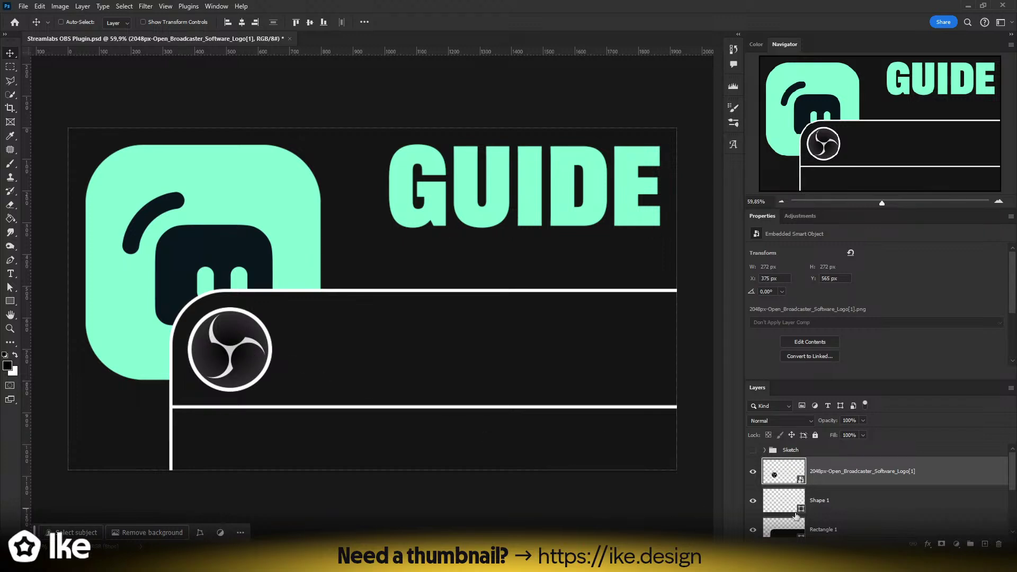
pyautogui.scroll(-1, 838, 526)
pyautogui.click(838, 524)
pyautogui.press('u')
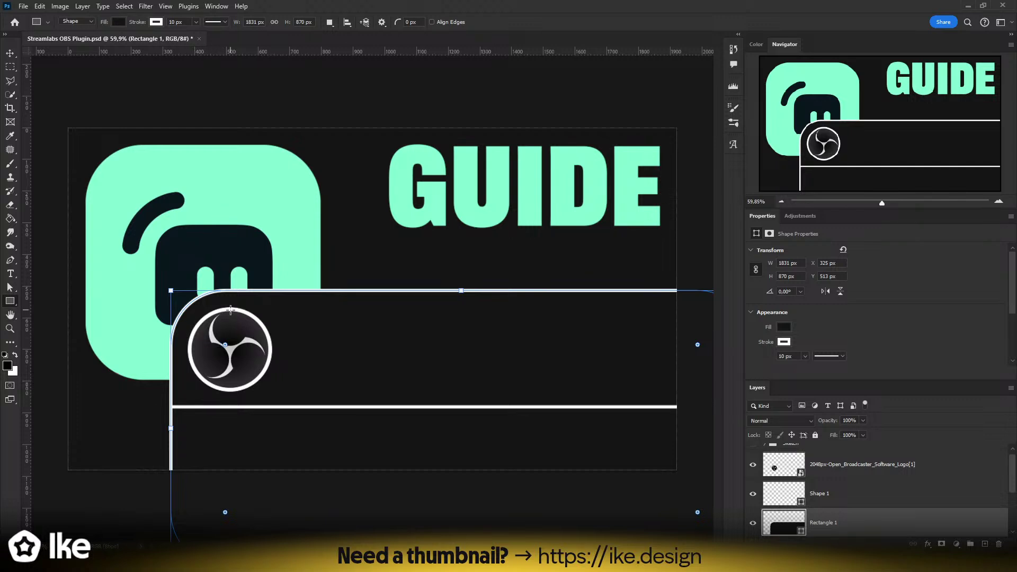
pyautogui.moveTo(225, 345); pyautogui.dragTo(187, 307)
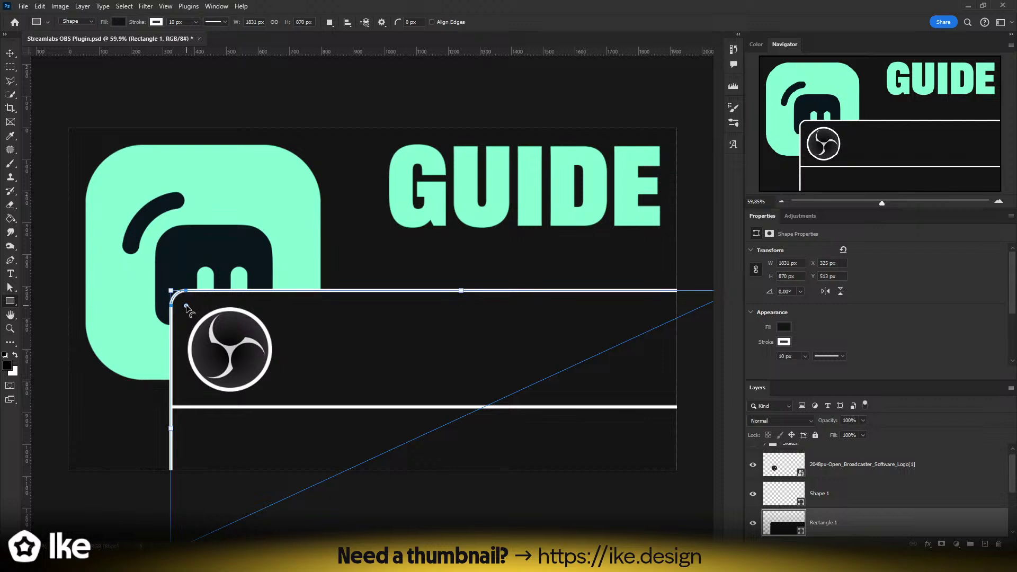
pyautogui.press('z')
pyautogui.moveTo(310, 351); pyautogui.dragTo(343, 339)
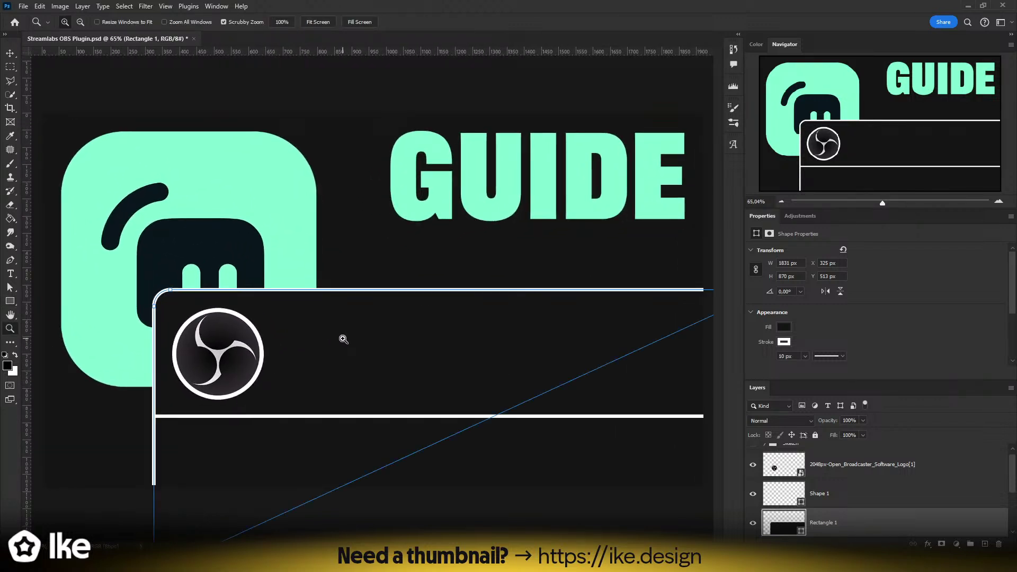
# - Move the OBS logo slightly right within the title bar, to X 385 px
pyautogui.click(10, 54)
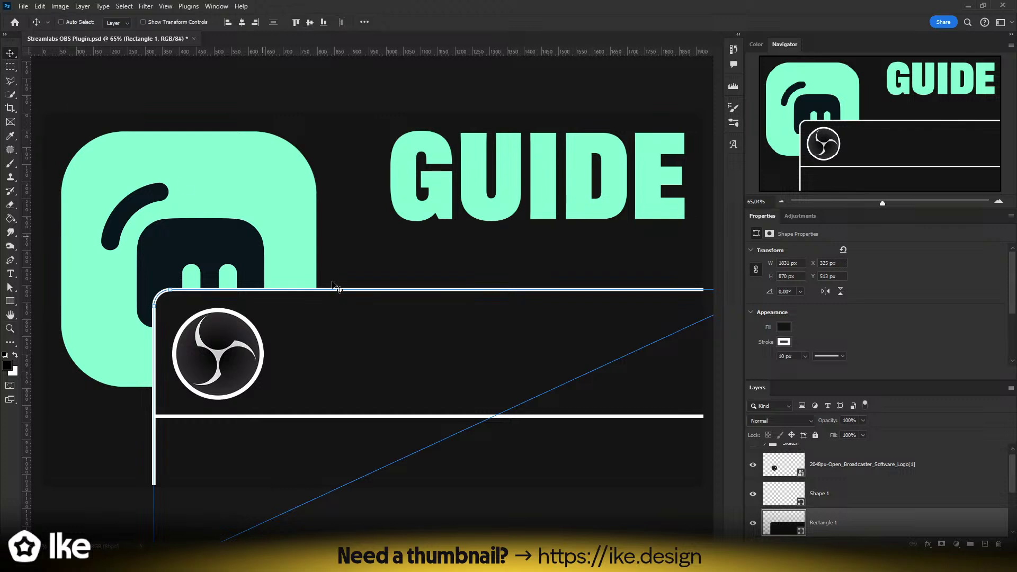
pyautogui.click(778, 465)
pyautogui.moveTo(237, 356); pyautogui.dragTo(236, 362)
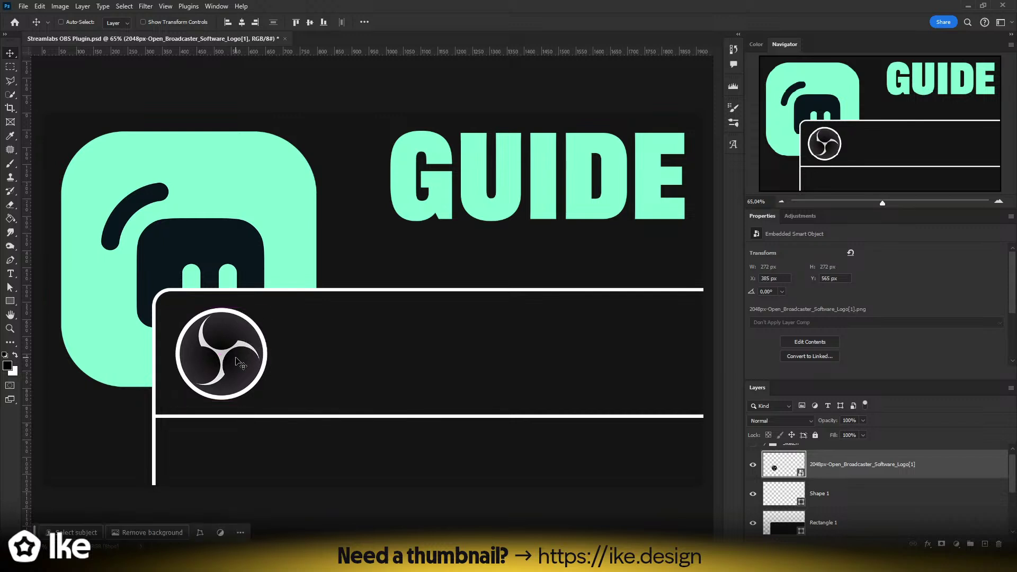
pyautogui.click(829, 501)
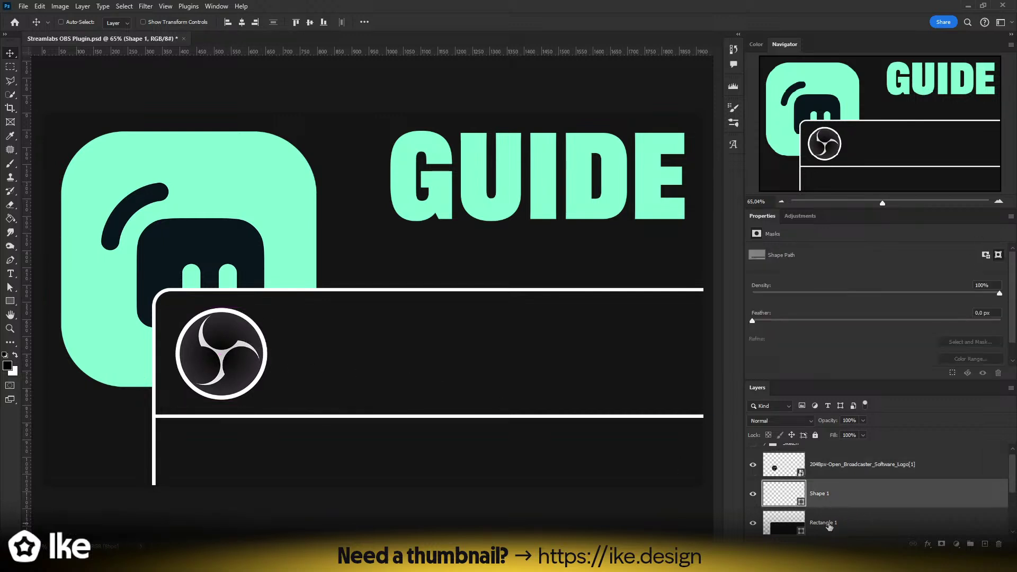
pyautogui.click(830, 526)
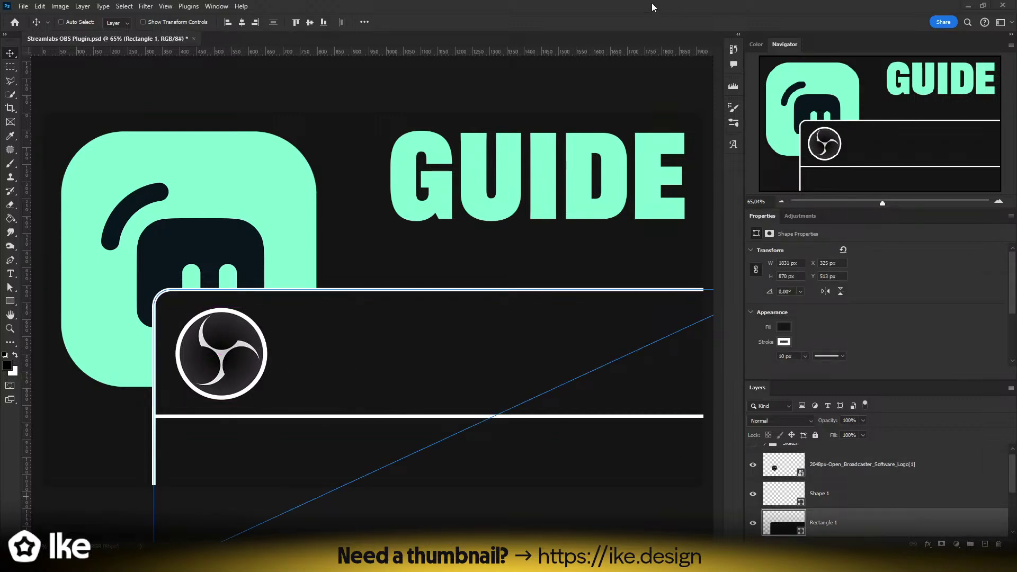
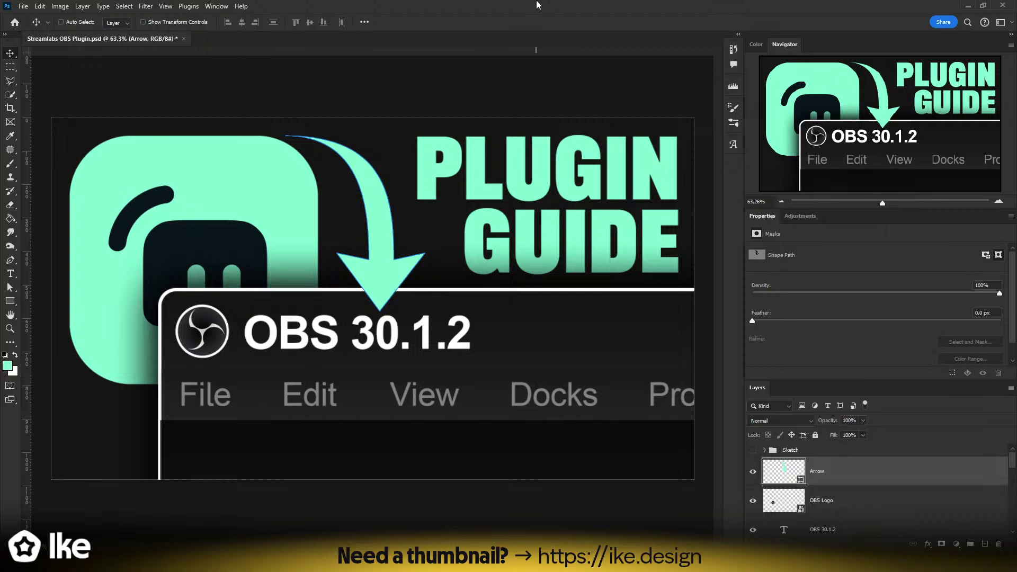
# - Inspect the OBS logo and title text up close, and check them against the full thumbnail
pyautogui.press('z')
pyautogui.moveTo(221, 345); pyautogui.dragTo(282, 340)
pyautogui.moveTo(281, 341); pyautogui.dragTo(261, 340)
pyautogui.moveTo(366, 350); pyautogui.dragTo(320, 339)
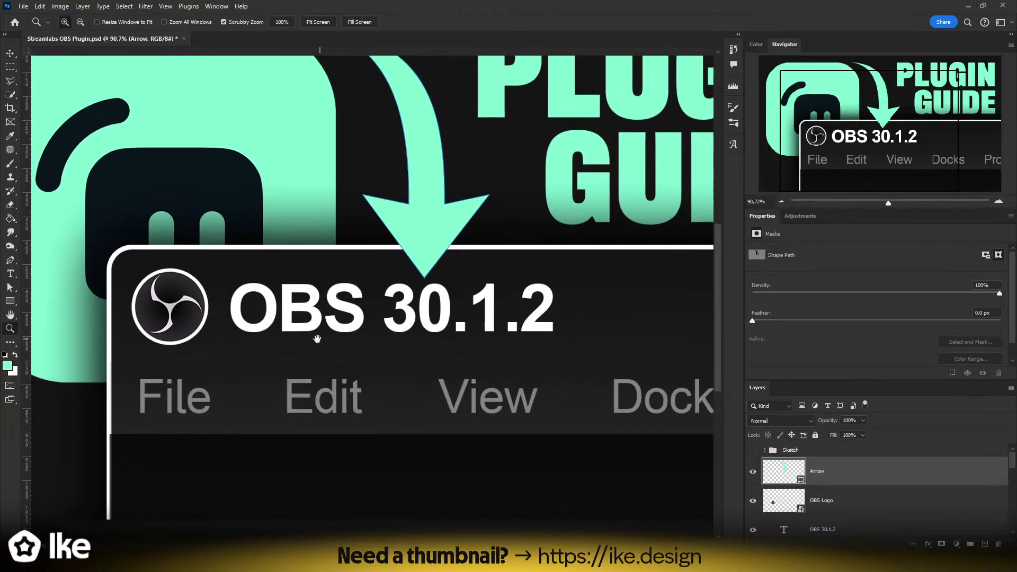
pyautogui.click(12, 55)
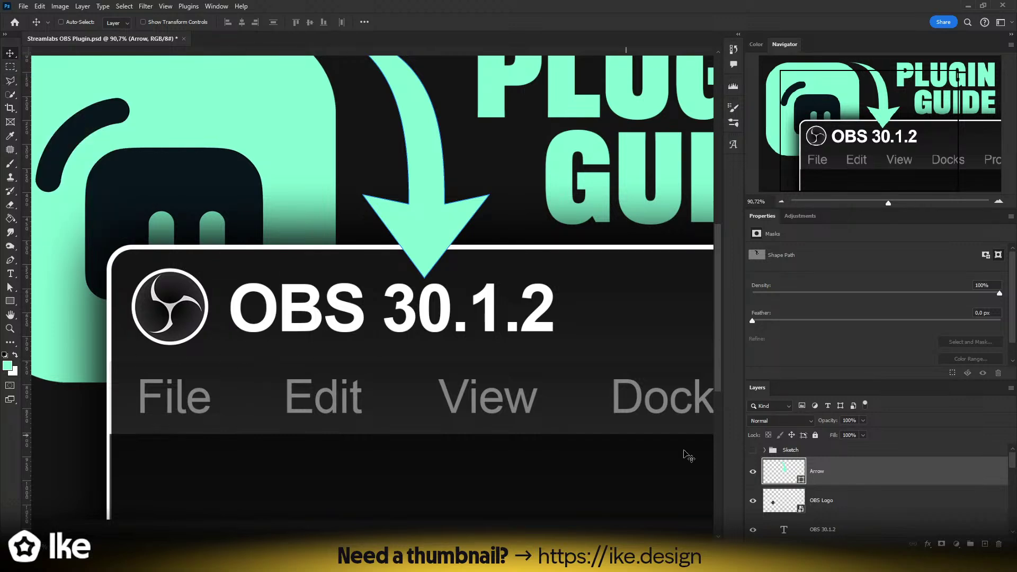
pyautogui.click(833, 507)
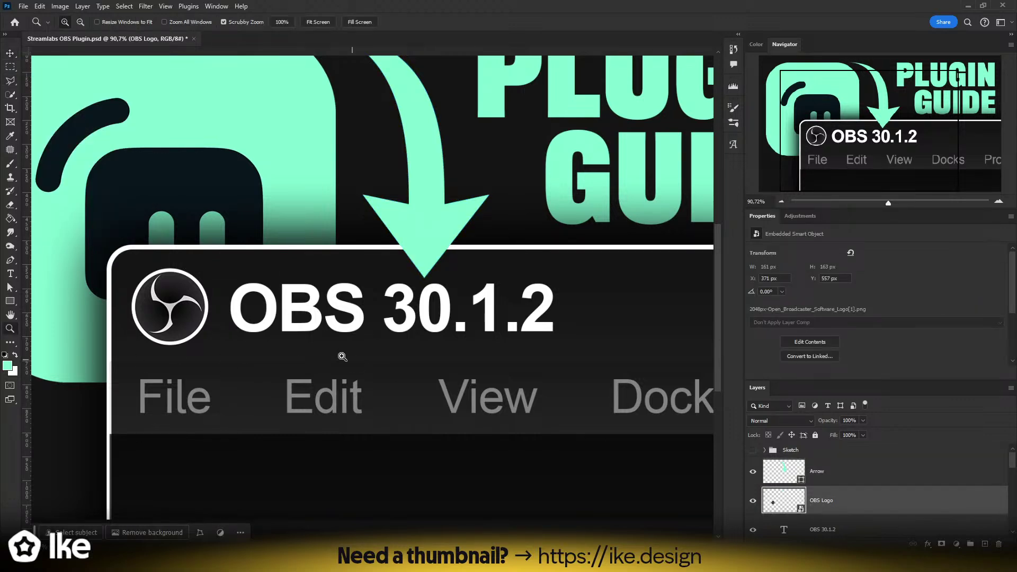
pyautogui.scroll(-2, 352, 364)
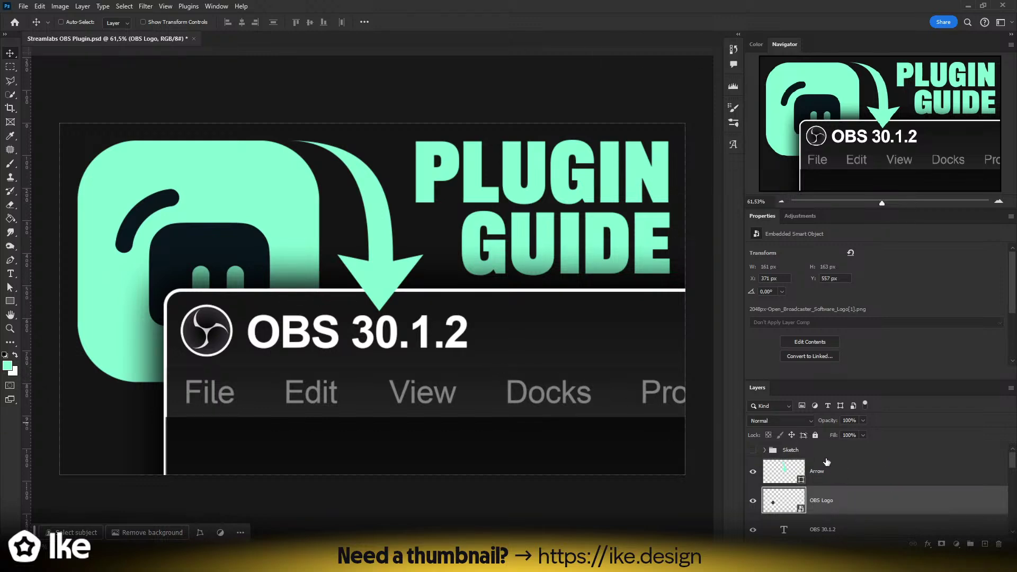
pyautogui.scroll(-1, 825, 482)
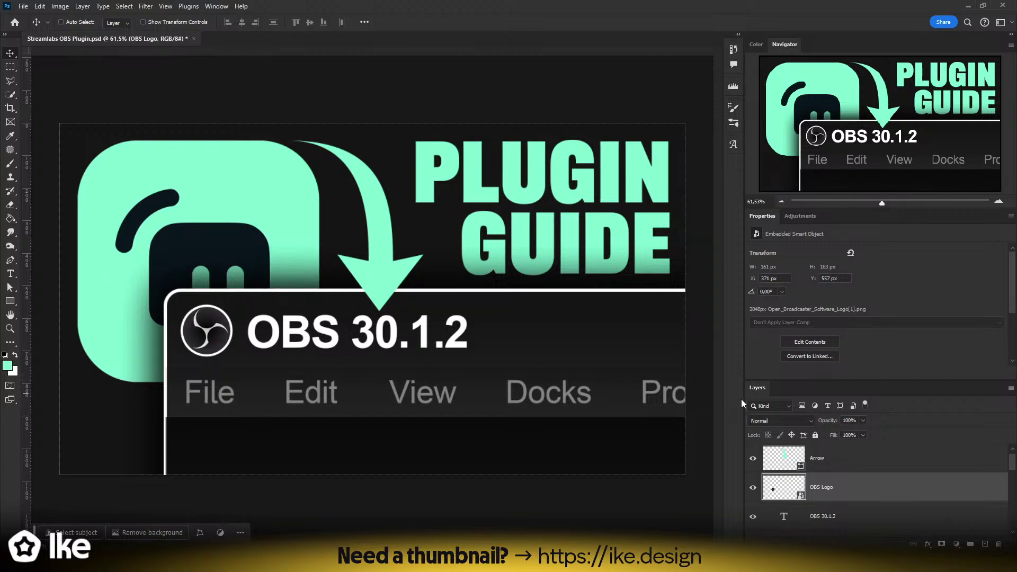
# - Shorten the Arrow shape's tail so it starts beside the Streamlabs icon, narrowing it to about 286 px, and readjust the tail's curve
pyautogui.click(834, 458)
pyautogui.press('a')
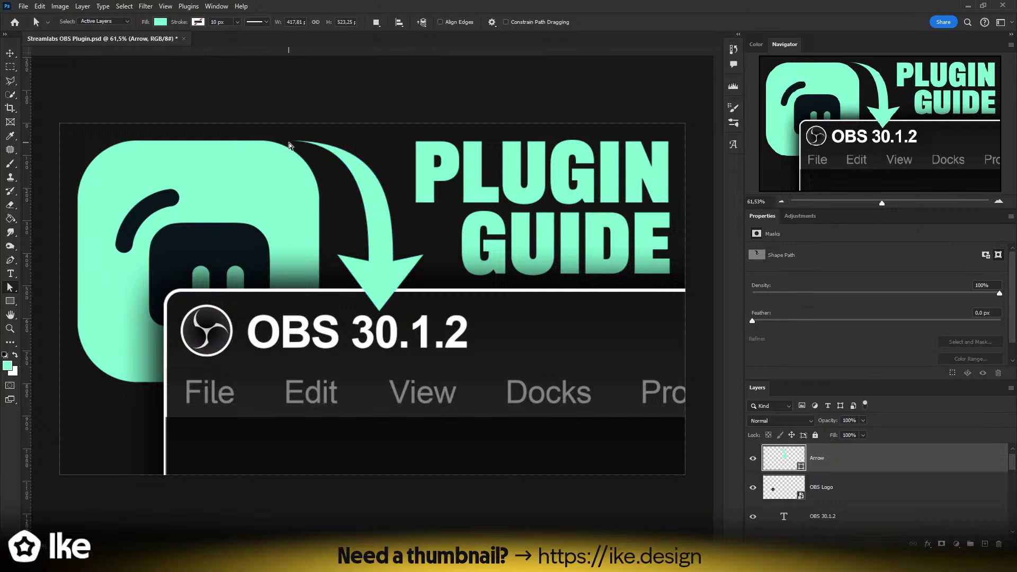
pyautogui.click(287, 141)
pyautogui.moveTo(386, 141); pyautogui.dragTo(332, 145)
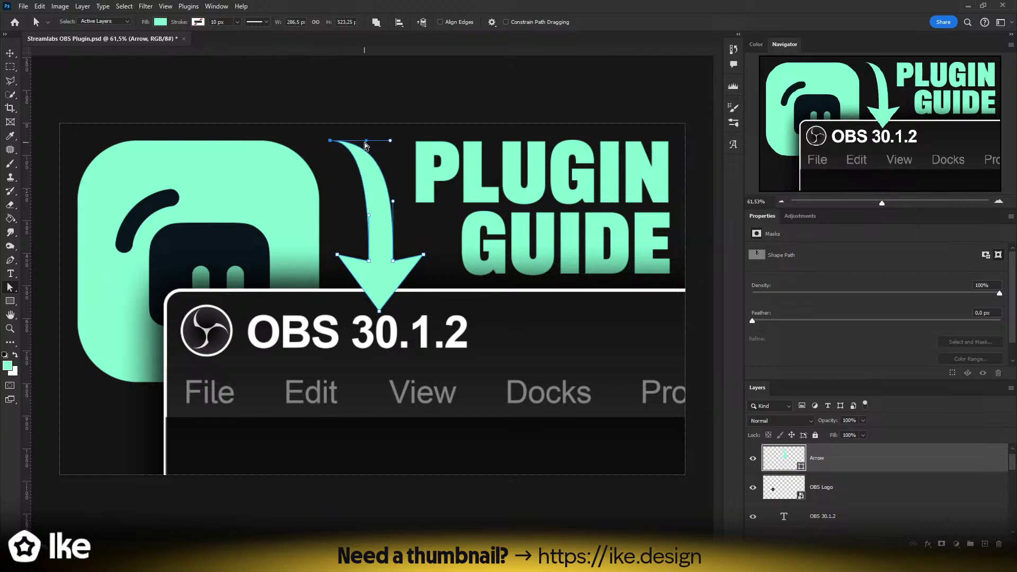
pyautogui.moveTo(390, 142); pyautogui.dragTo(373, 142)
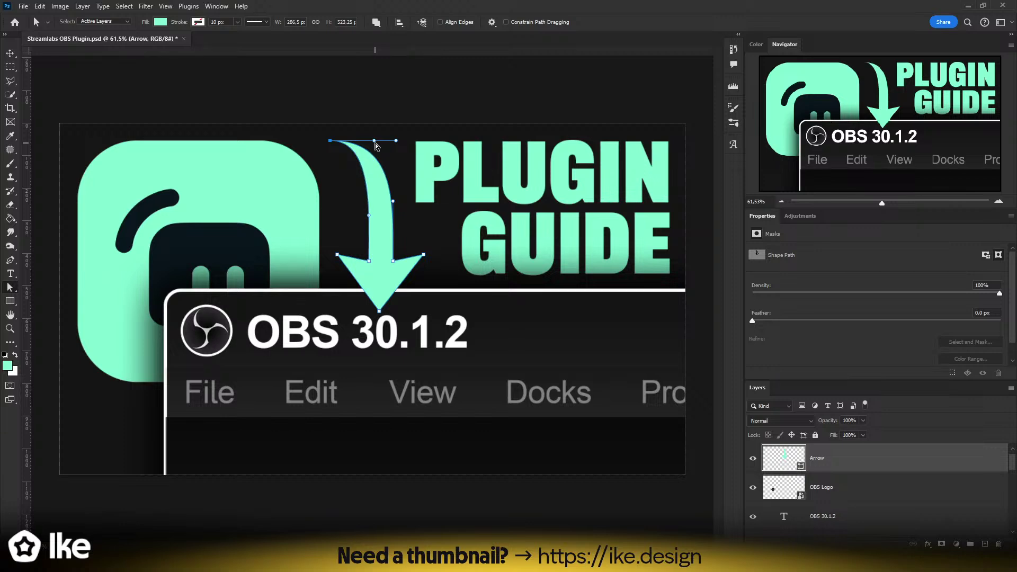
# - Widen the arrow symmetrically to about 355 px and shift it slightly left
pyautogui.hotkey('ctrl', 'space')
pyautogui.moveTo(381, 206); pyautogui.dragTo(423, 254)
pyautogui.hotkey('ctrl', 't')
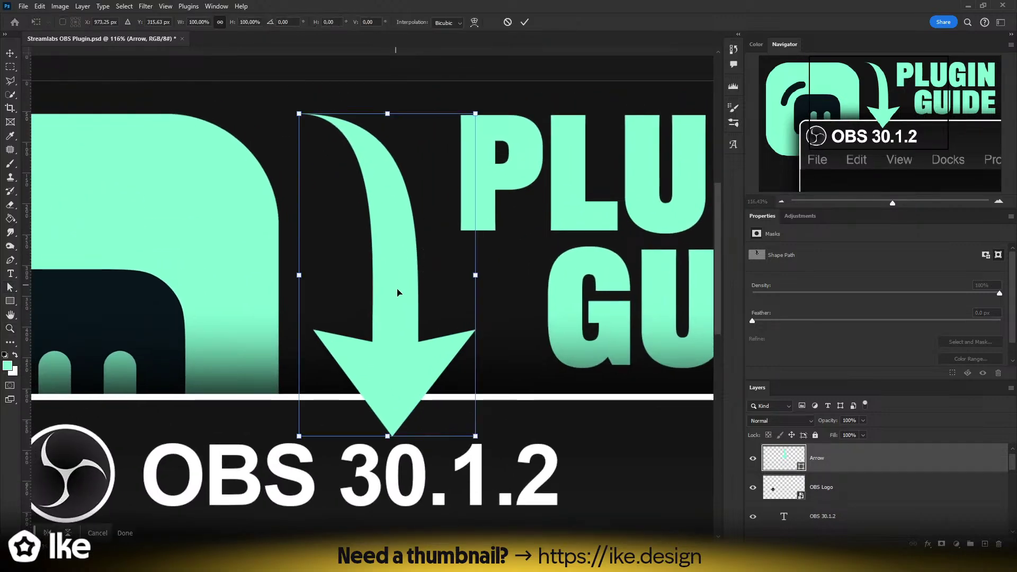
pyautogui.moveTo(476, 275); pyautogui.dragTo(500, 279)
pyautogui.press('Return')
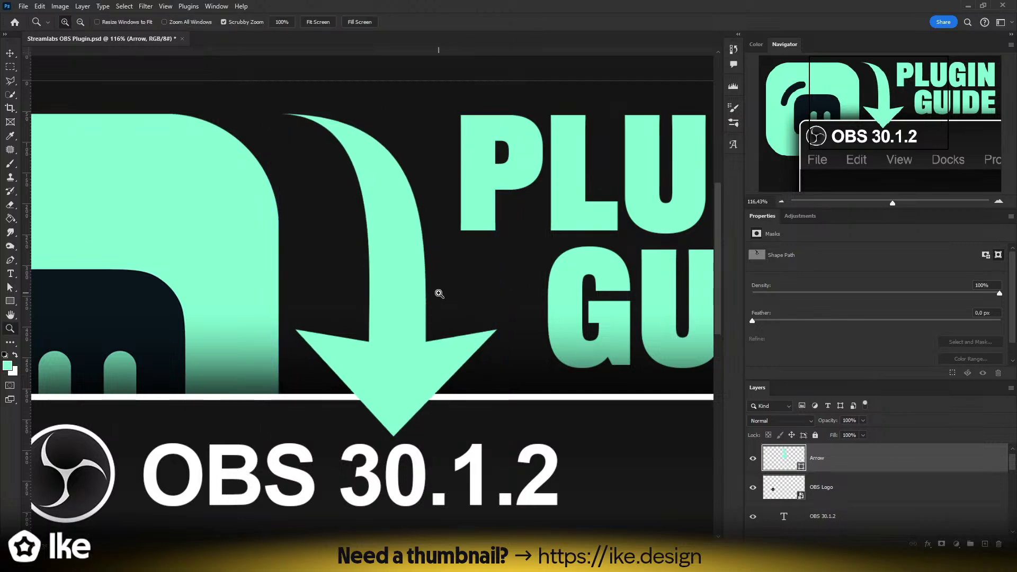
pyautogui.press('v')
pyautogui.moveTo(408, 297); pyautogui.dragTo(401, 299)
# - Narrow only the arrowhead by scaling its points horizontally, bringing the arrow's overall width to about 318 px
pyautogui.press('a')
pyautogui.moveTo(387, 436); pyautogui.dragTo(385, 471)
pyautogui.press('z')
pyautogui.moveTo(429, 379); pyautogui.dragTo(387, 379)
pyautogui.moveTo(386, 286); pyautogui.dragTo(410, 281)
pyautogui.press('a')
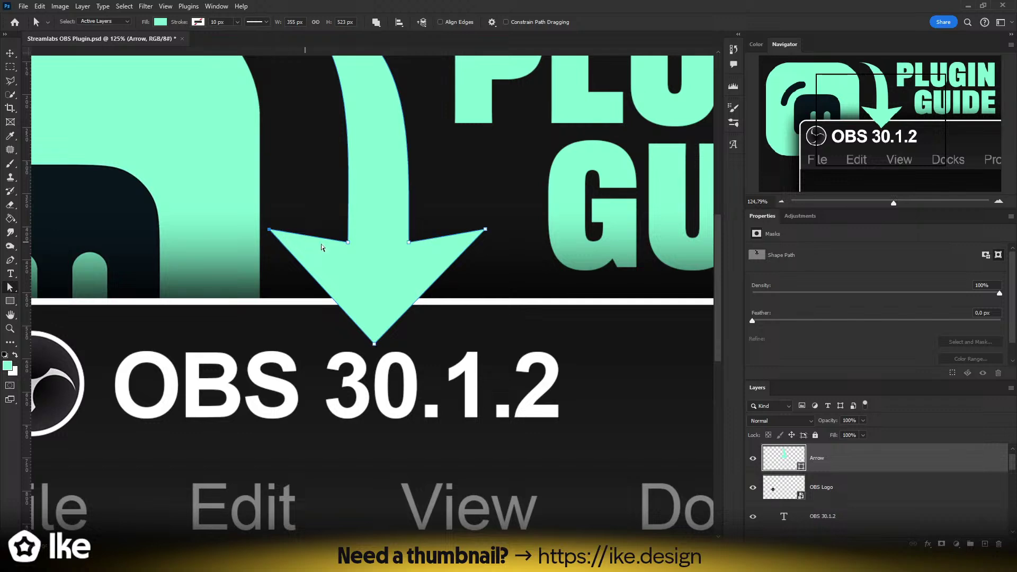
pyautogui.hotkey('ctrl', 't')
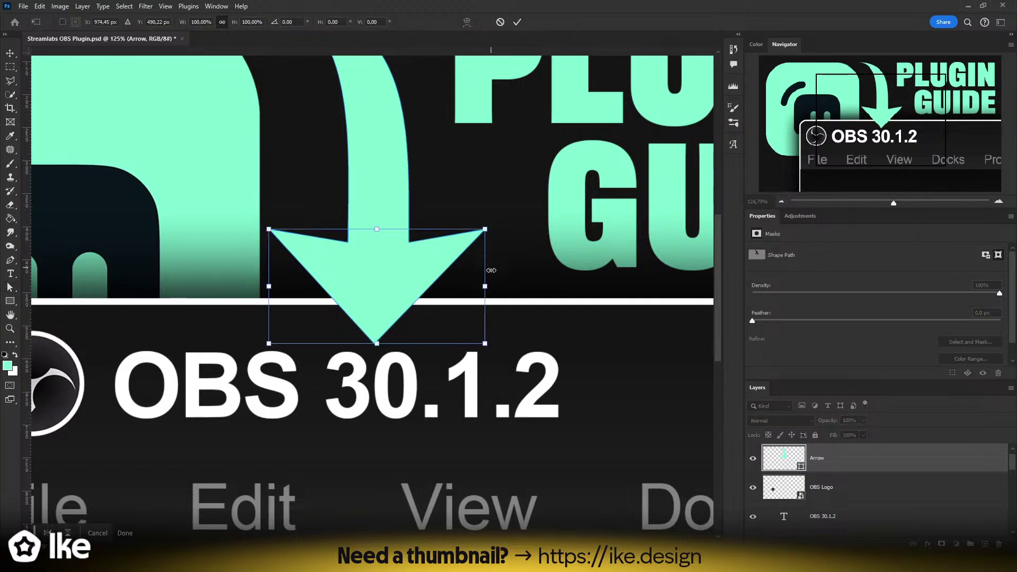
pyautogui.moveTo(485, 286); pyautogui.dragTo(461, 287)
pyautogui.press('Return')
# - Nudge the reshaped arrow slightly left between the Streamlabs icon and the PLUGIN GUIDE title
pyautogui.scroll(5, 408, 328)
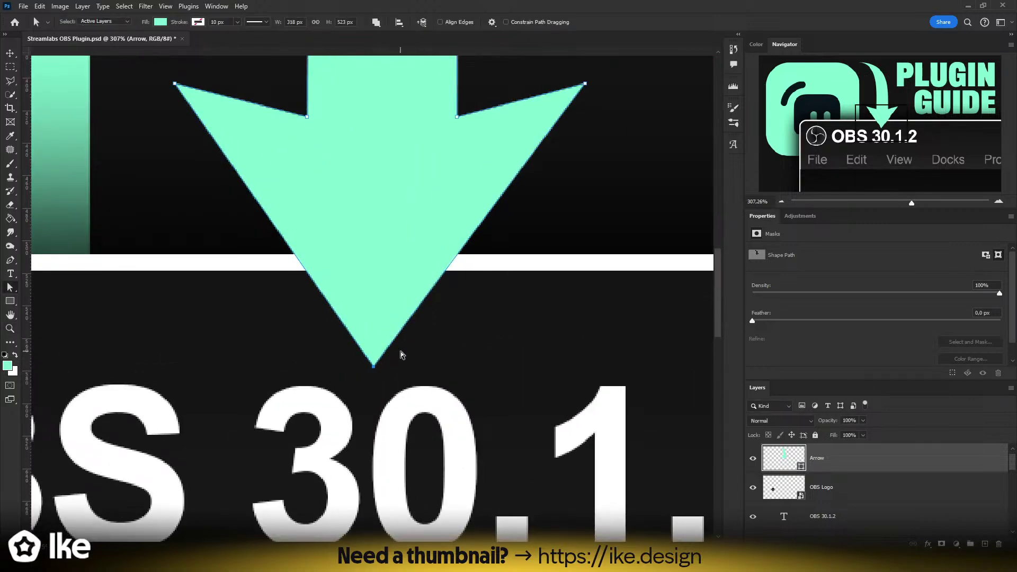
pyautogui.press('z')
pyautogui.moveTo(489, 329); pyautogui.dragTo(443, 297)
pyautogui.press('v')
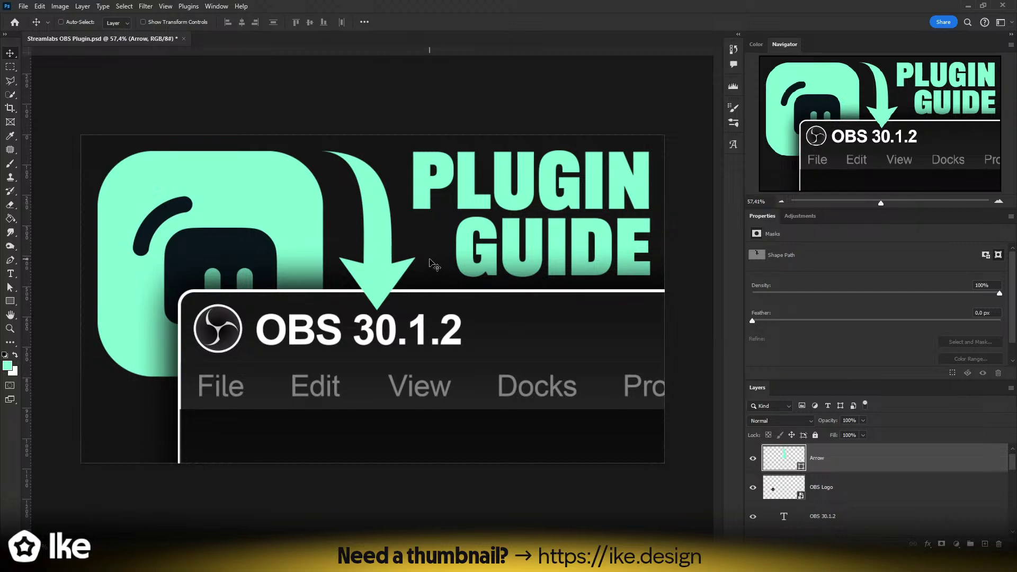
pyautogui.moveTo(383, 250); pyautogui.dragTo(380, 250)
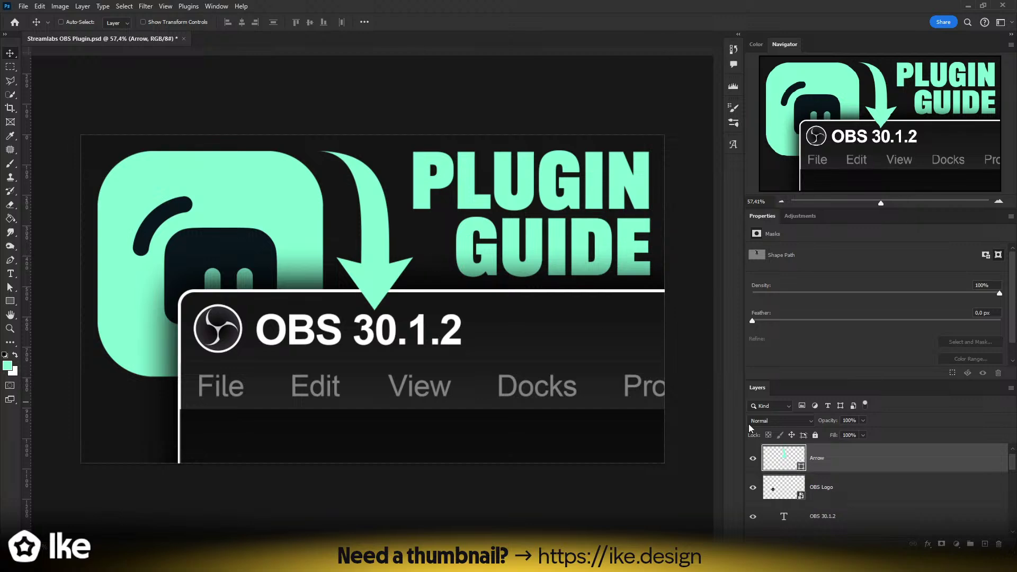
# - Replace the OBS 30.1.2 window title text with "Streamlabs in OBS"
pyautogui.click(835, 490)
pyautogui.click(832, 518)
pyautogui.doubleClick(344, 336)
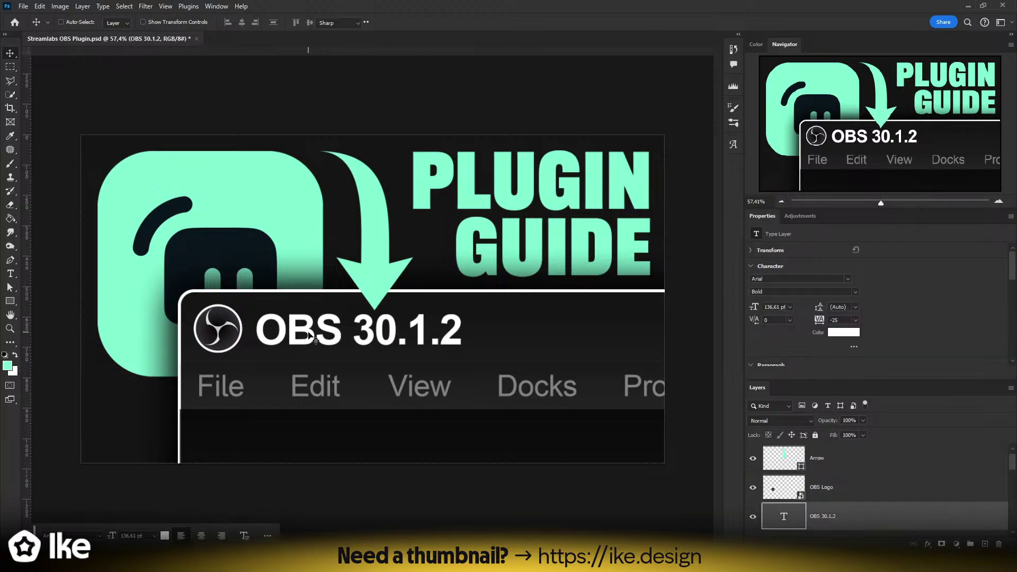
pyautogui.moveTo(254, 332); pyautogui.dragTo(668, 342)
pyautogui.write('S')
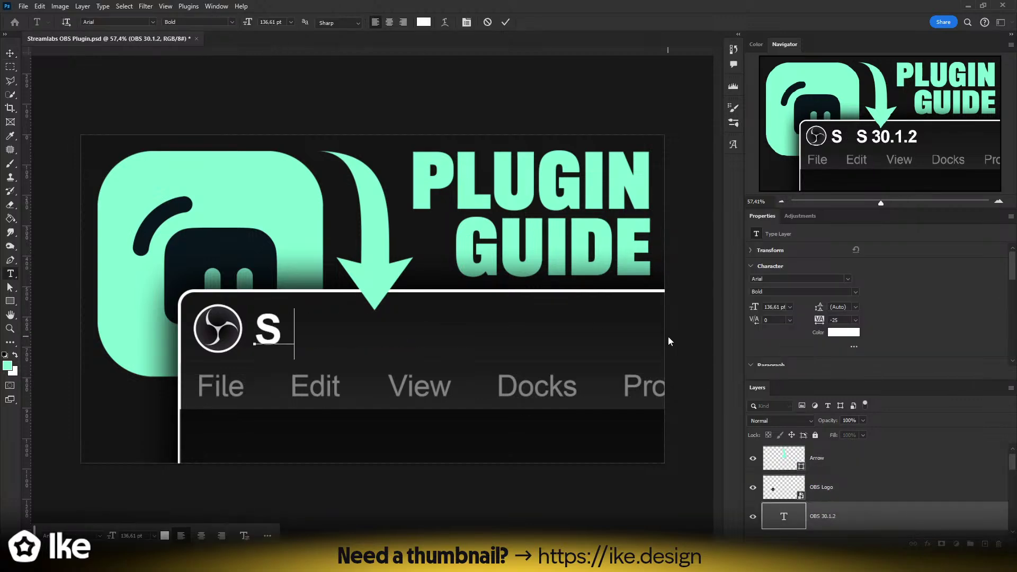
pyautogui.write('treamlabs in OBS')
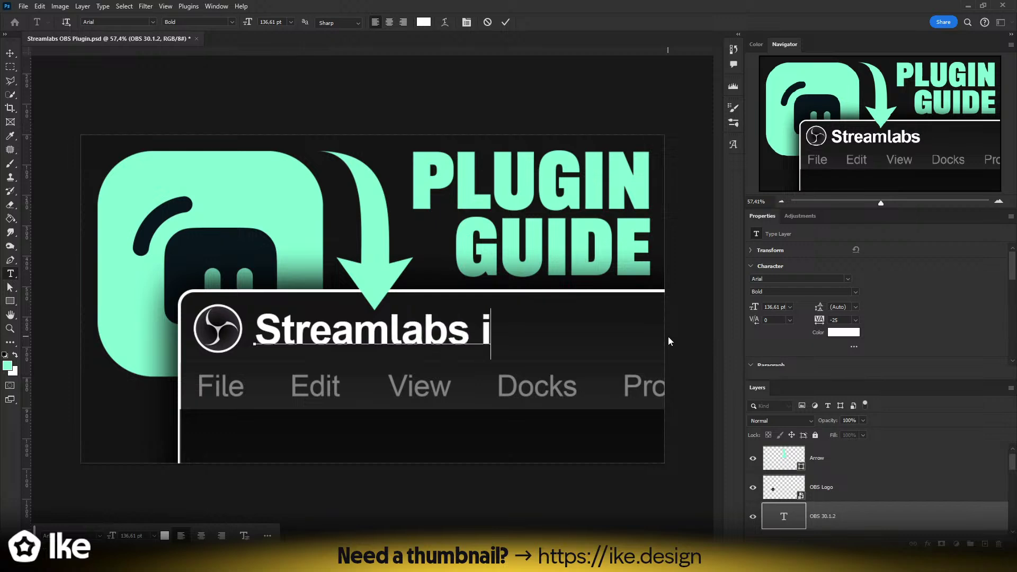
pyautogui.click(506, 22)
# - Nudge the window title text slightly right, away from the OBS logo
pyautogui.press('v')
pyautogui.moveTo(345, 342); pyautogui.dragTo(347, 342)
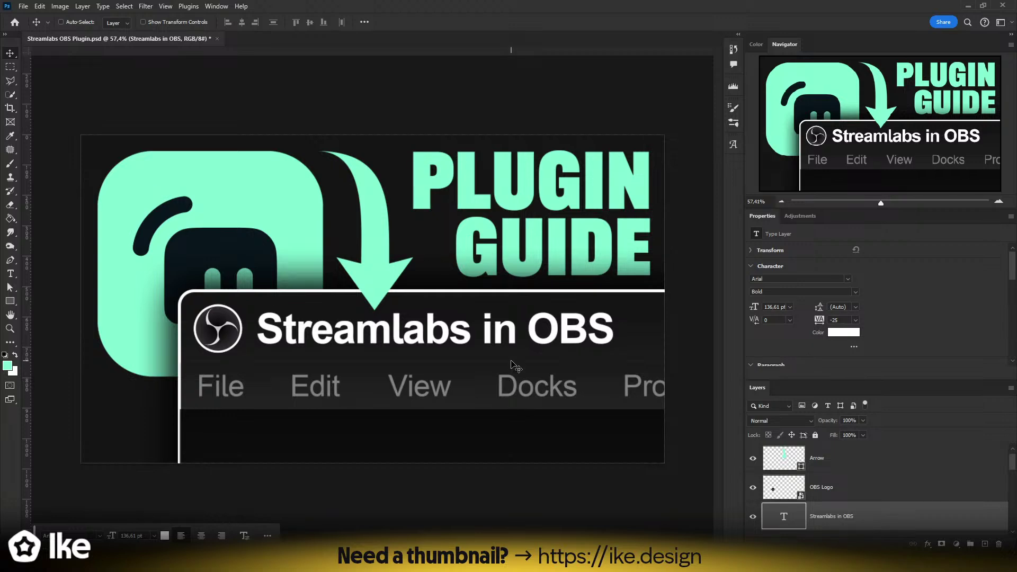
pyautogui.moveTo(457, 348); pyautogui.dragTo(459, 348)
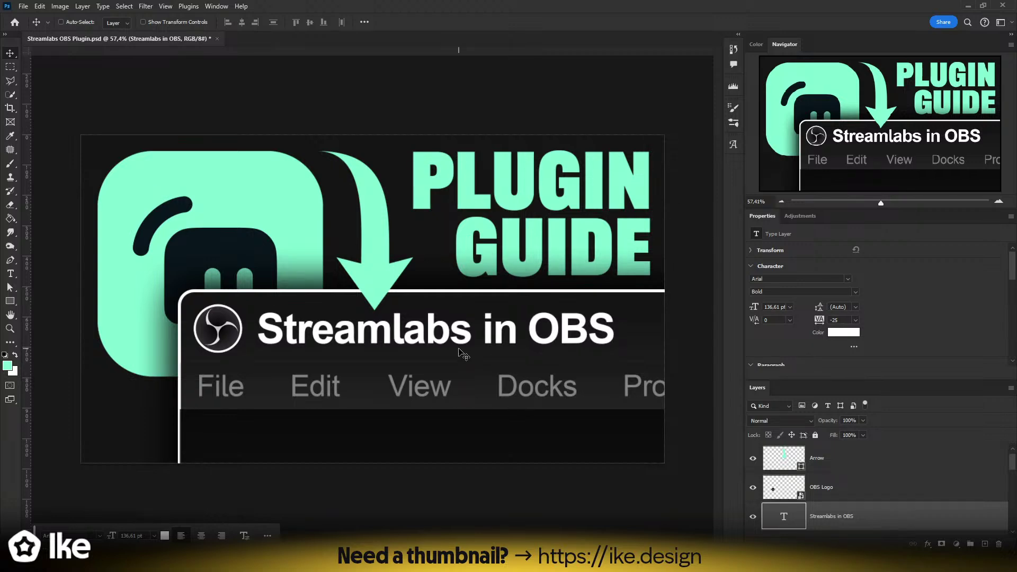
# - Change the window title text to "OBS + Streamlabs"
pyautogui.doubleClick(546, 334)
pyautogui.click(533, 334)
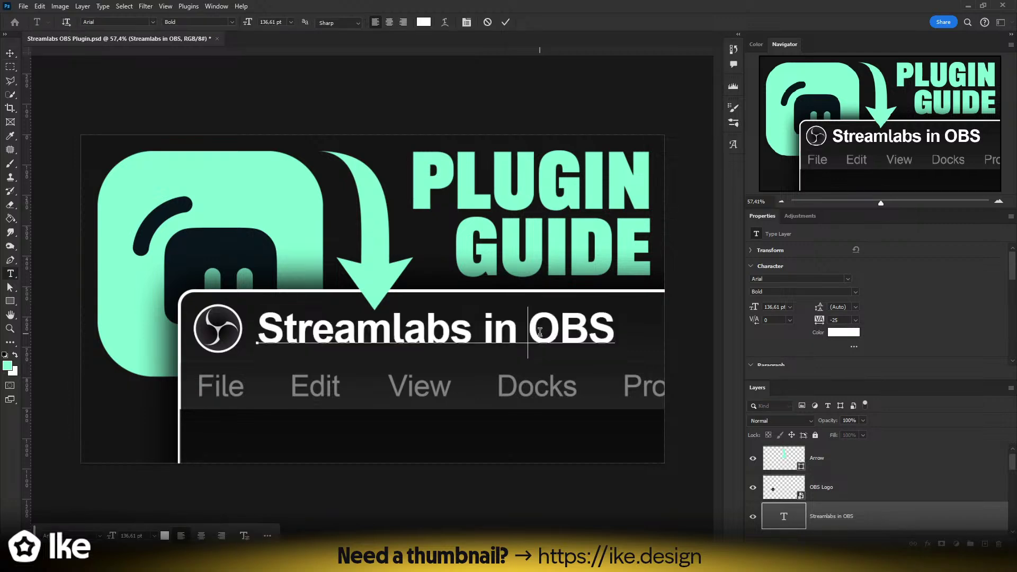
pyautogui.keyDown('shift'); pyautogui.click(223, 332); pyautogui.keyUp('shift')
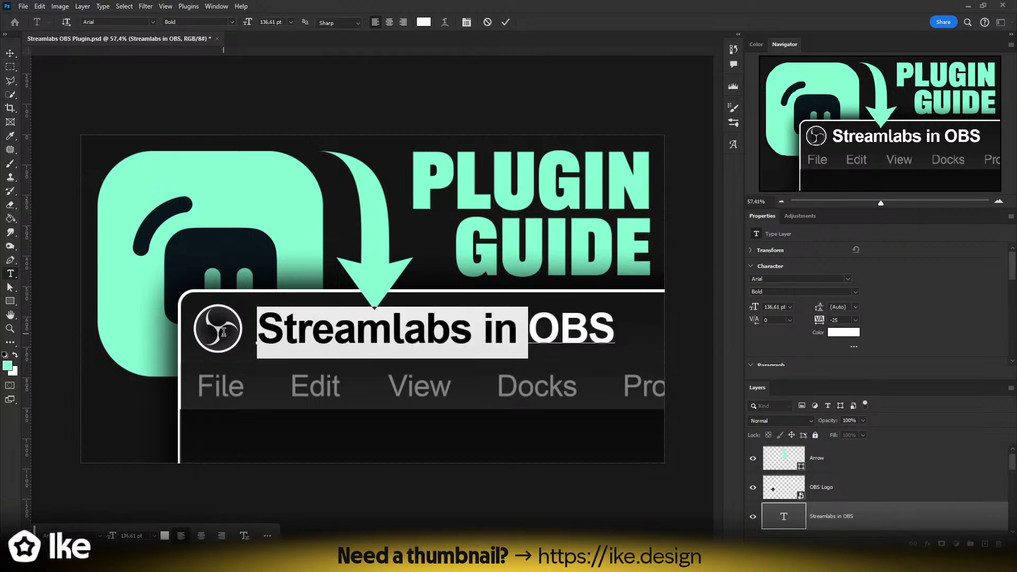
pyautogui.press('BackSpace')
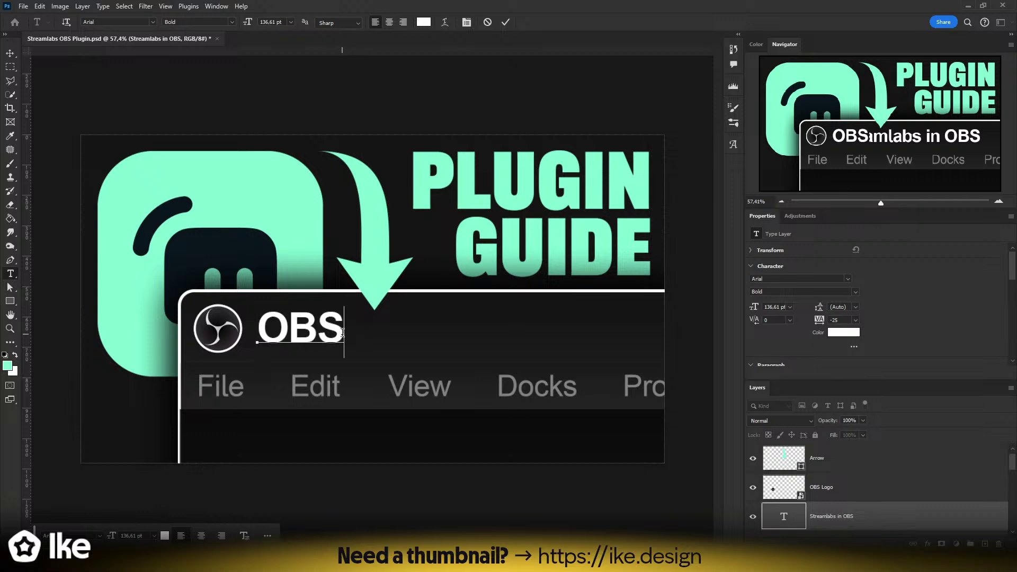
pyautogui.write('+ Strea')
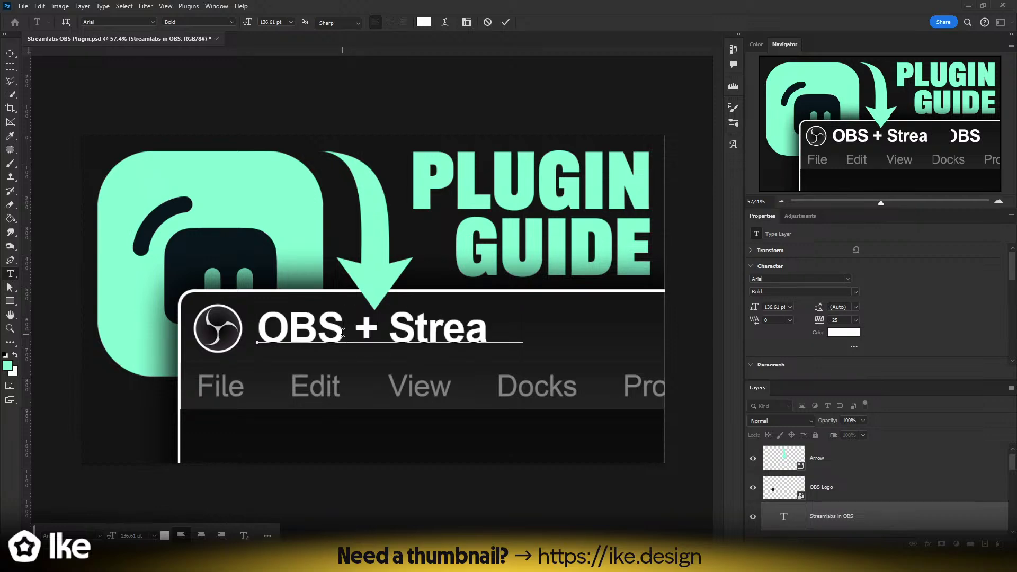
pyautogui.write('mlabs')
pyautogui.click(506, 22)
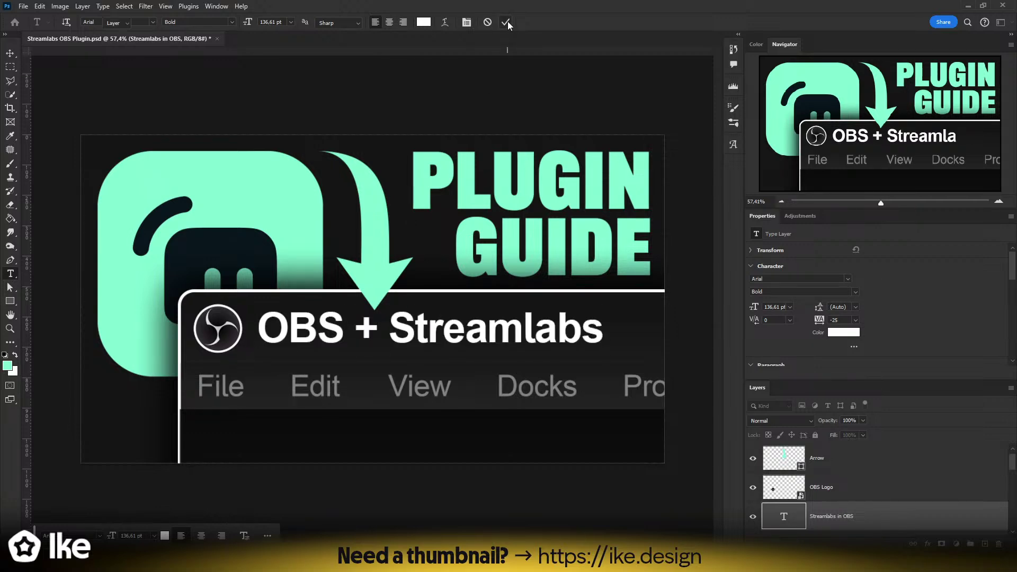
# - Align the OBS + Streamlabs title text vertically with the center of the OBS logo
pyautogui.press('z')
pyautogui.moveTo(318, 345)
pyautogui.mouseDown()
pyautogui.moveTo(386, 350)
pyautogui.moveTo(324, 351)
pyautogui.mouseUp()
pyautogui.press('v')
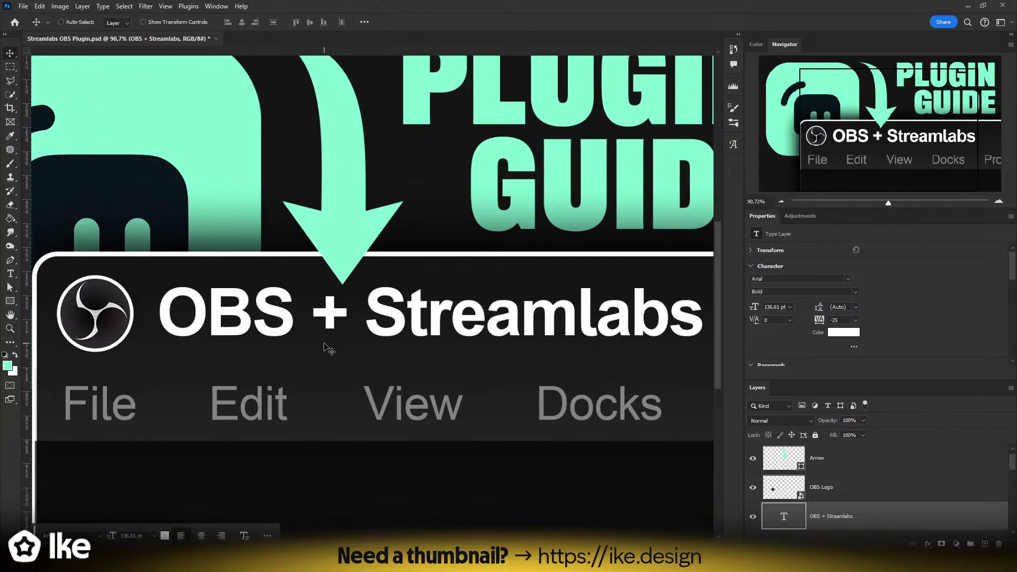
pyautogui.moveTo(208, 331)
pyautogui.mouseDown()
pyautogui.moveTo(208, 288)
pyautogui.moveTo(205, 327)
pyautogui.mouseUp()
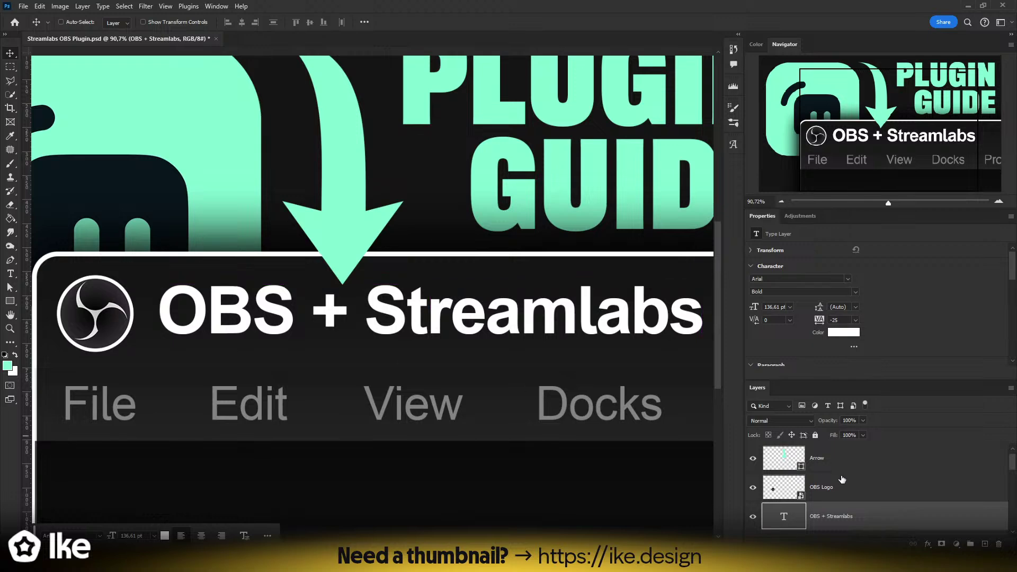
pyautogui.keyDown('shift'); pyautogui.click(834, 497); pyautogui.keyUp('shift')
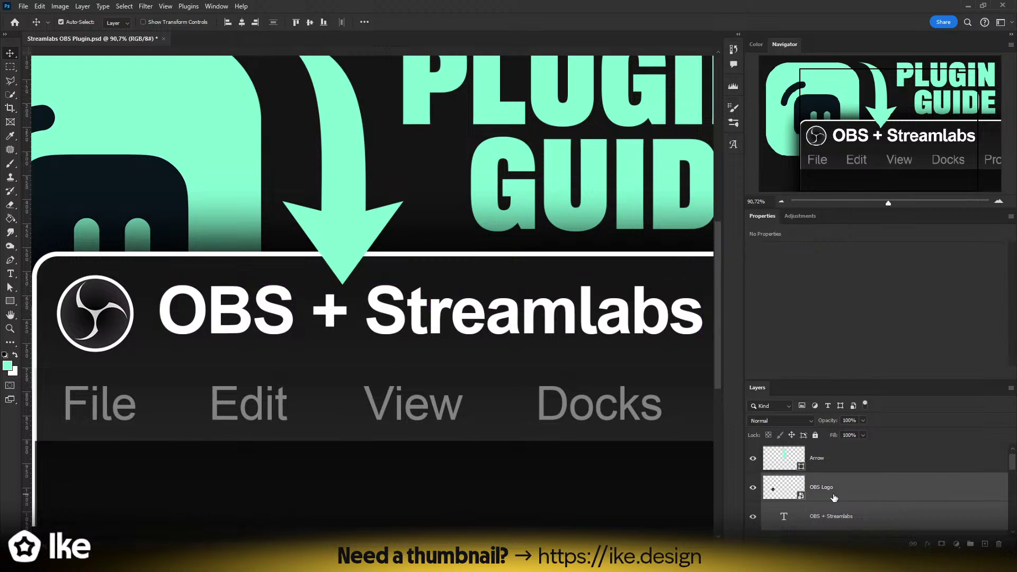
pyautogui.click(364, 22)
pyautogui.click(397, 51)
pyautogui.click(538, 6)
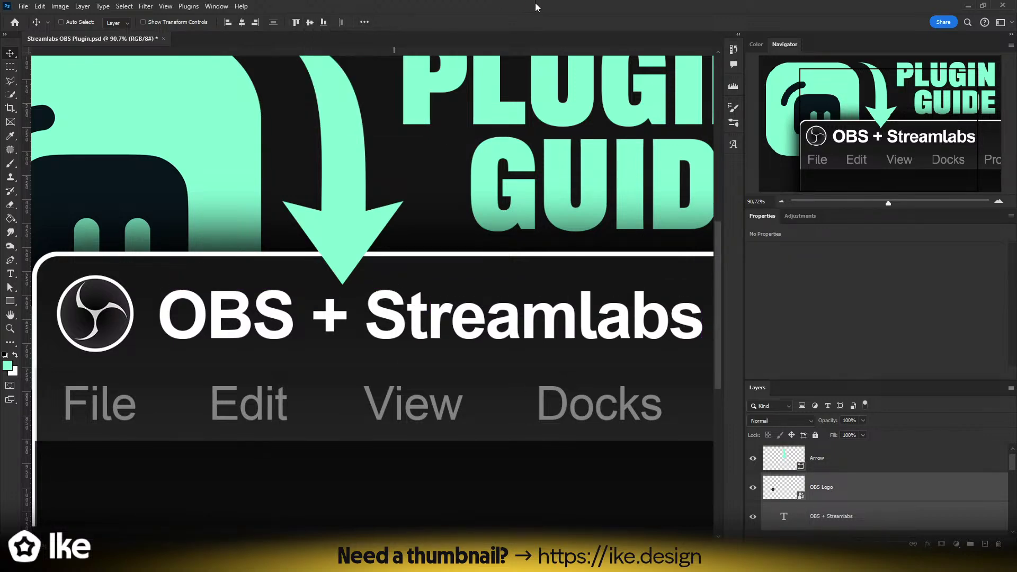
# - Review the whole thumbnail, checking how the OBS logo and the title text layers sit in the window
pyautogui.press('z')
pyautogui.moveTo(352, 341); pyautogui.dragTo(316, 340)
pyautogui.moveTo(403, 297); pyautogui.dragTo(419, 298)
pyautogui.moveTo(265, 234); pyautogui.dragTo(273, 234)
pyautogui.click(11, 54)
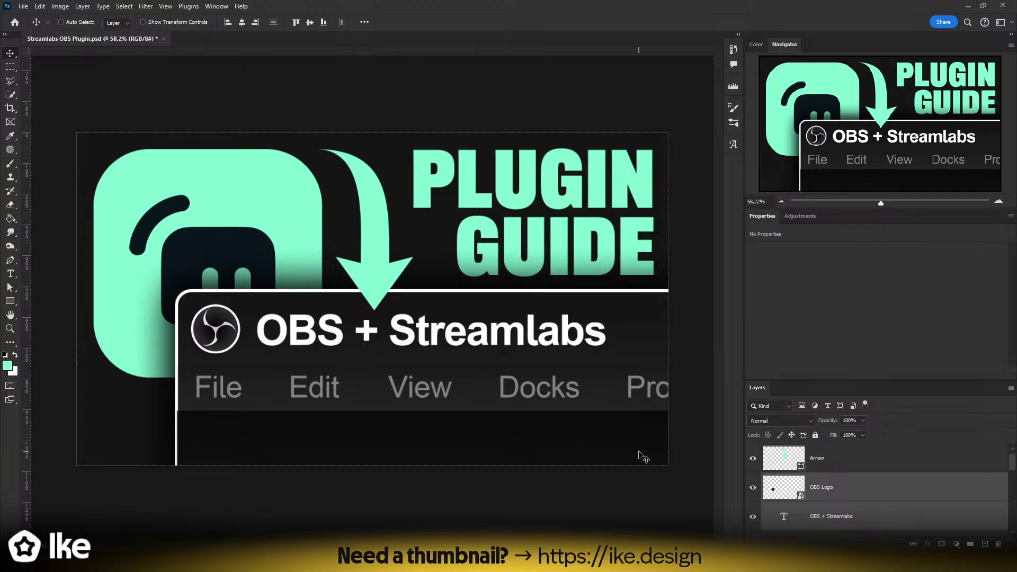
pyautogui.click(852, 499)
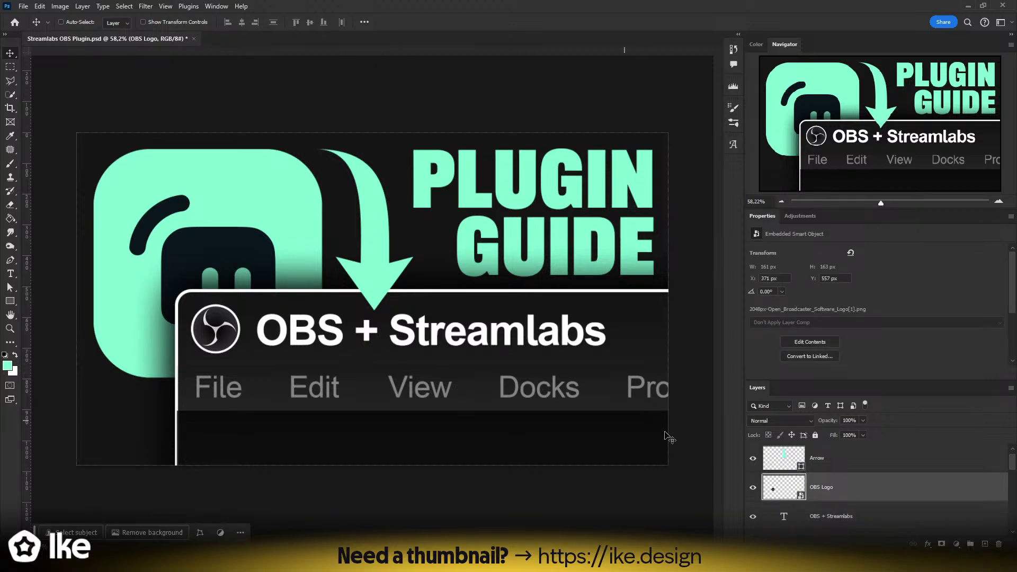
pyautogui.click(829, 516)
pyautogui.click(836, 501)
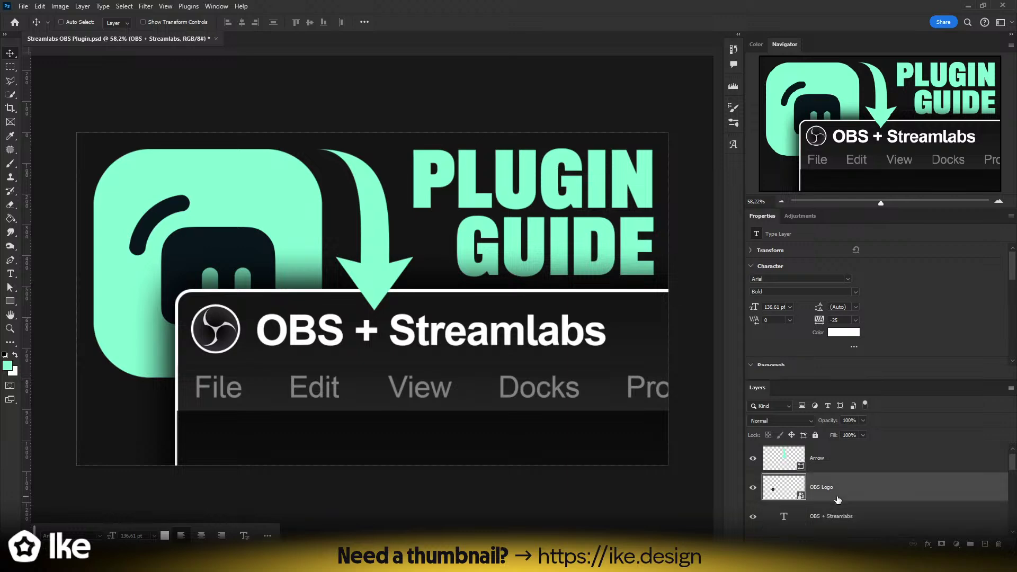
pyautogui.click(931, 548)
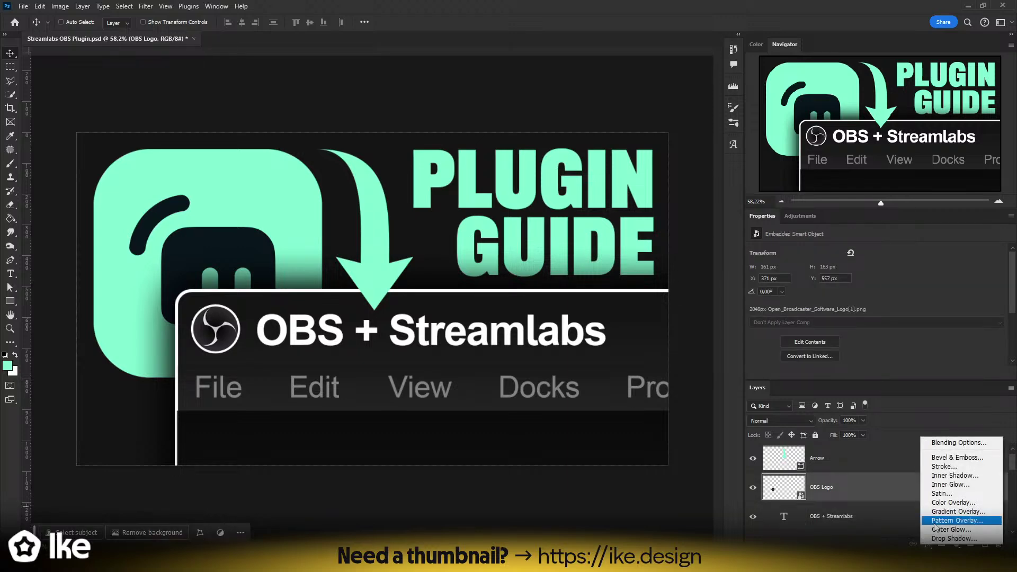
pyautogui.click(838, 488)
pyautogui.press('z')
pyautogui.moveTo(209, 335); pyautogui.dragTo(331, 326)
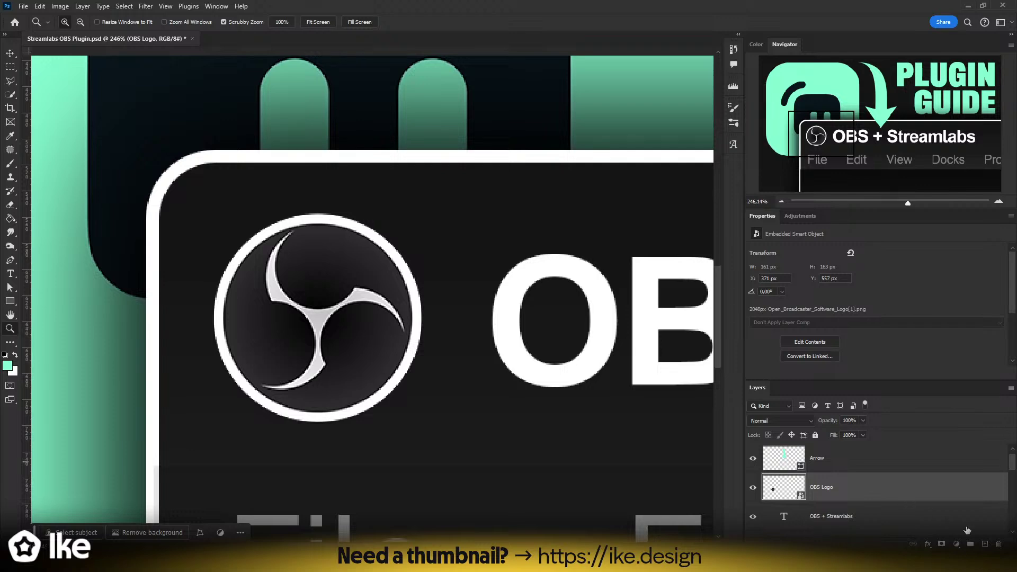
pyautogui.click(985, 544)
pyautogui.keyDown('alt'); pyautogui.click(829, 502); pyautogui.keyUp('alt')
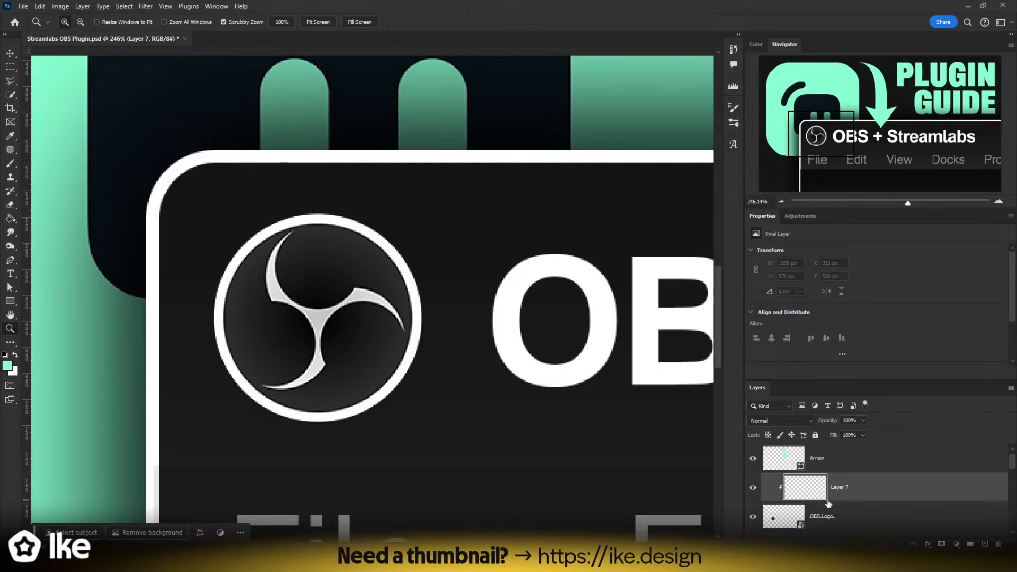
pyautogui.hotkey('ctrl', 'z')
pyautogui.hotkey('ctrl', 'z')
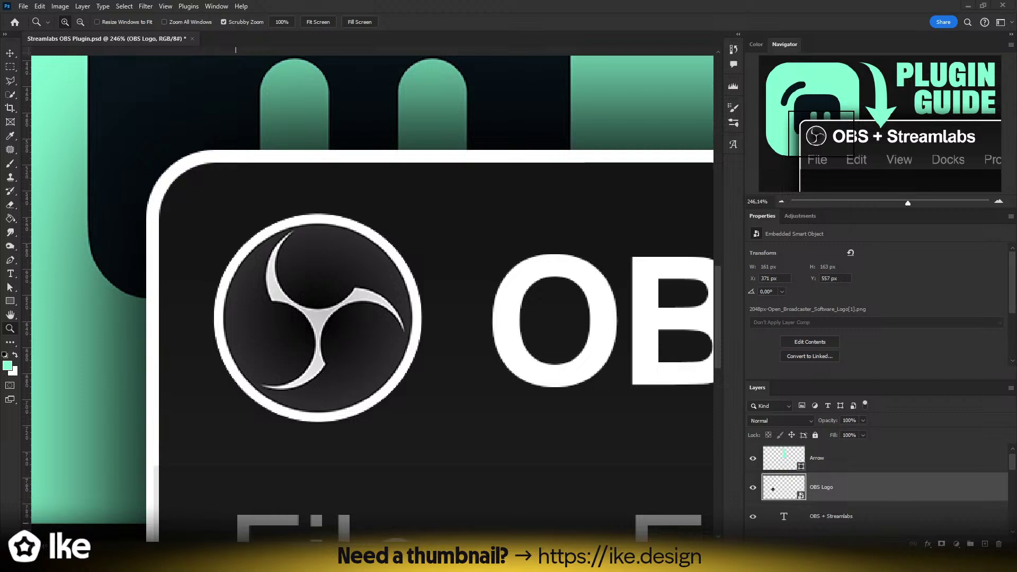
pyautogui.hotkey('ctrl', '0')
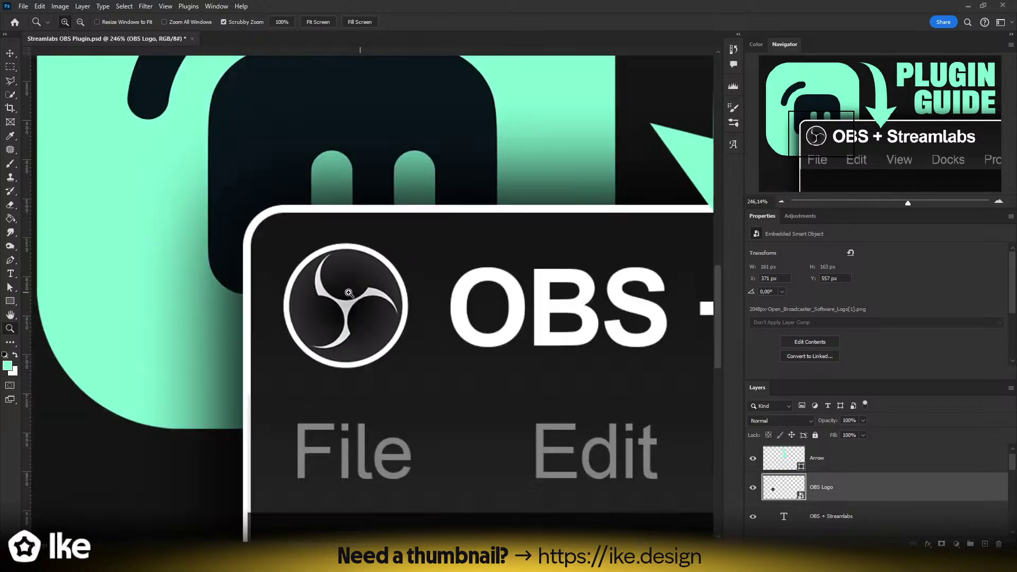
# - Remove the white outline from the Window stroke shape by setting its stroke to none
pyautogui.press('v')
pyautogui.scroll(1, 843, 469)
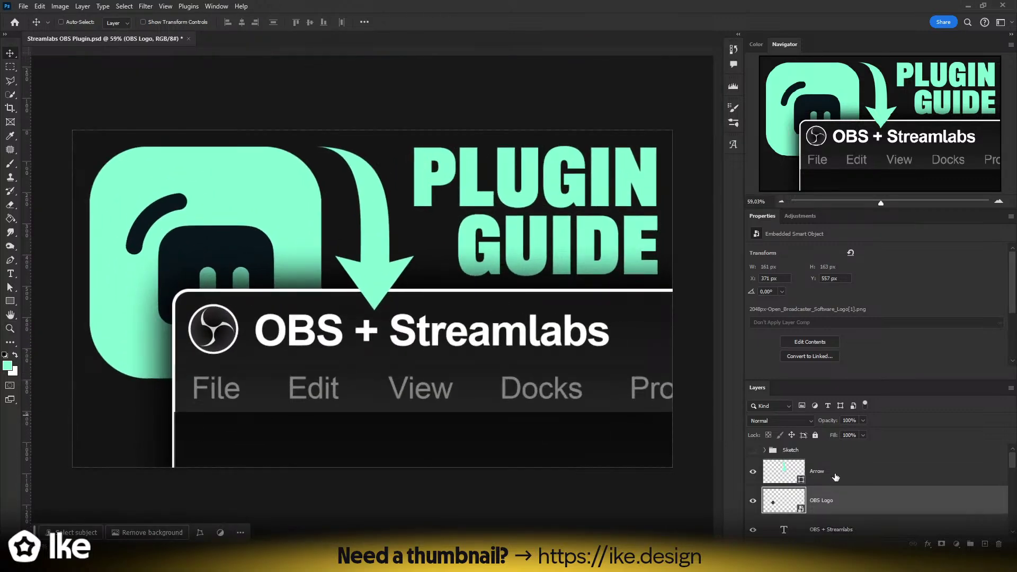
pyautogui.click(819, 479)
pyautogui.scroll(-5, 795, 474)
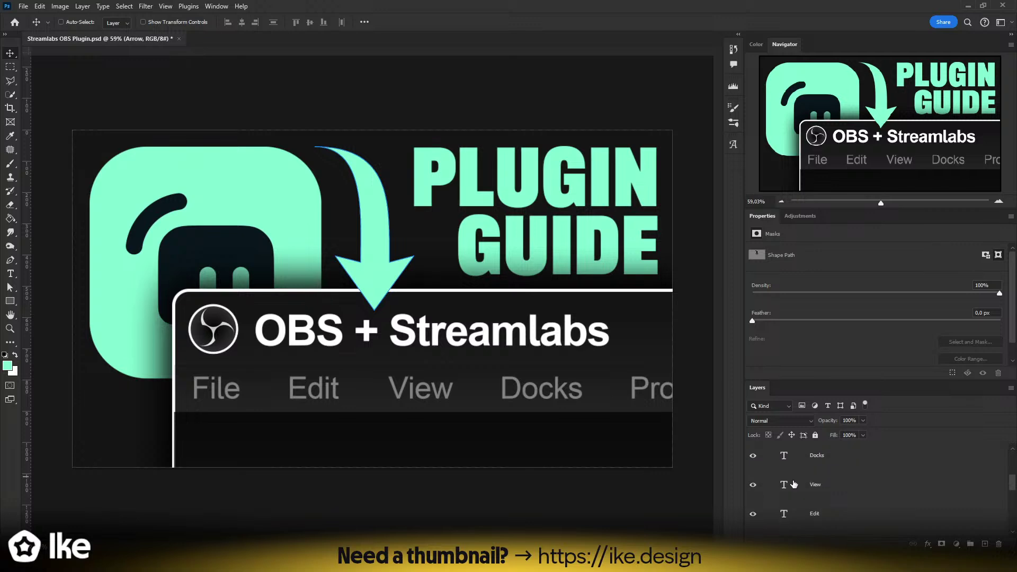
pyautogui.click(815, 483)
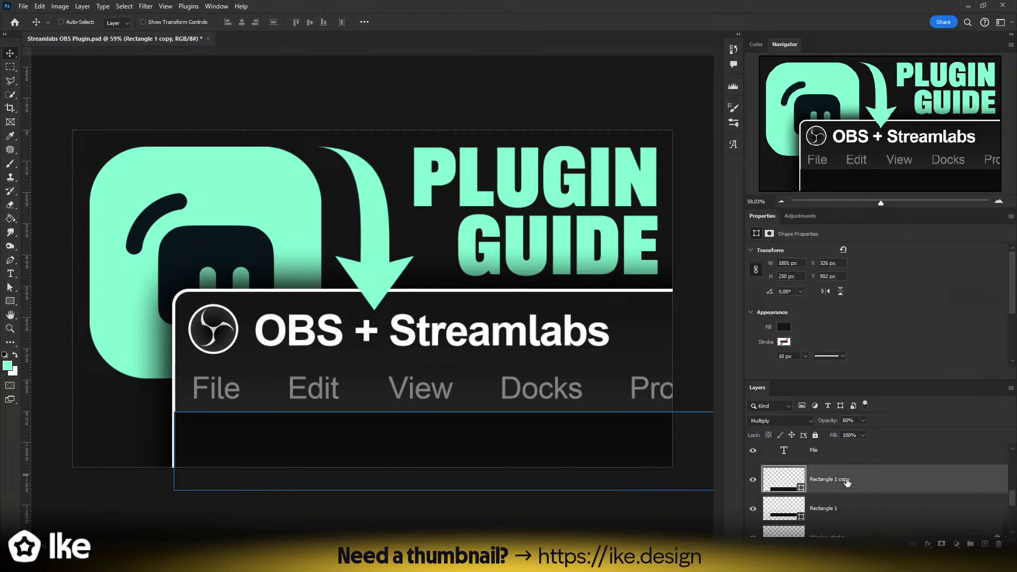
pyautogui.scroll(-1, 816, 466)
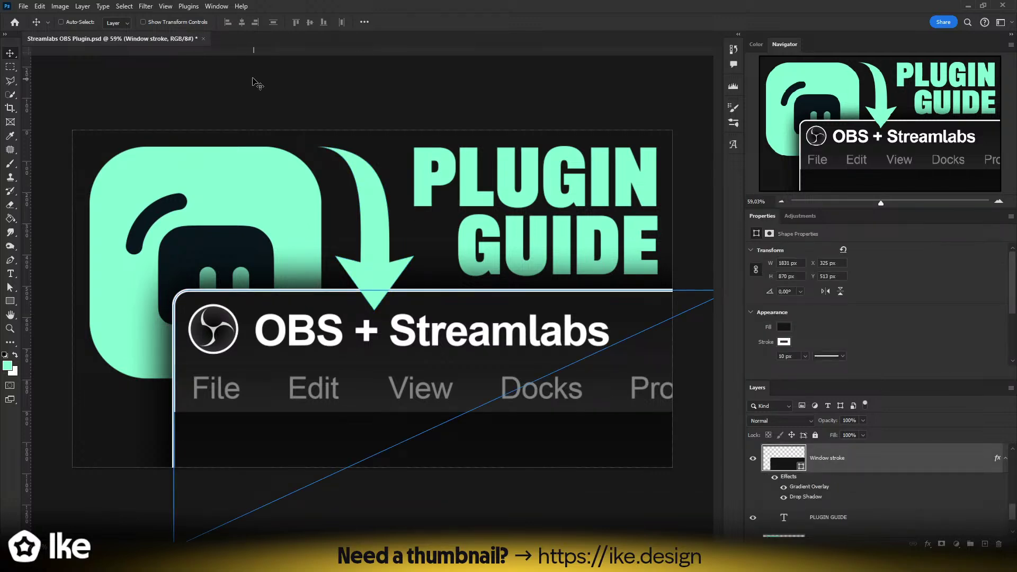
pyautogui.press('p')
pyautogui.click(156, 22)
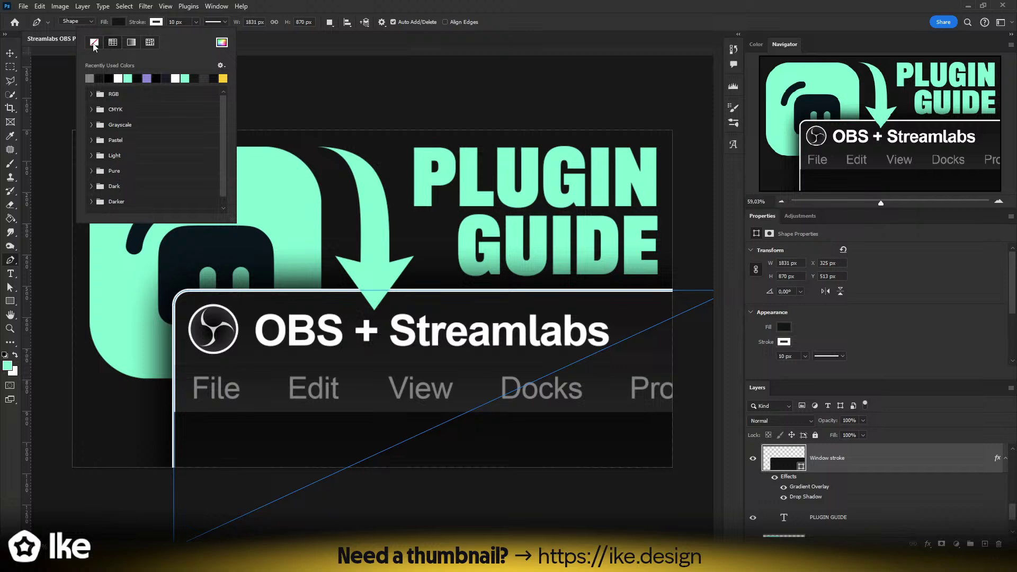
pyautogui.click(96, 48)
pyautogui.click(490, 46)
# - Add a Bevel & Emboss effect to the Window stroke shape with size 10 px, soften 0 px and shadow opacity 100%
pyautogui.click(928, 544)
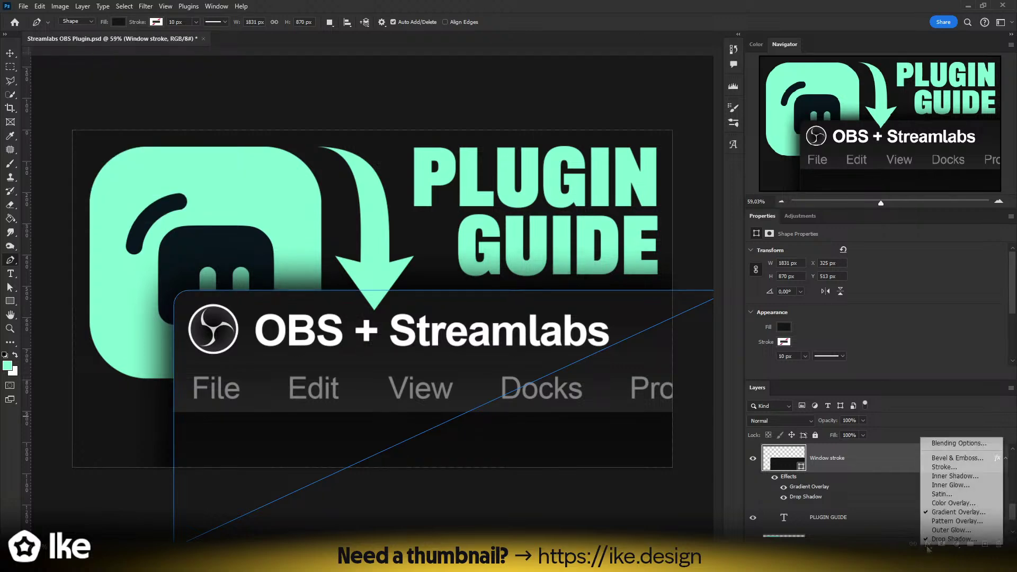
pyautogui.click(948, 461)
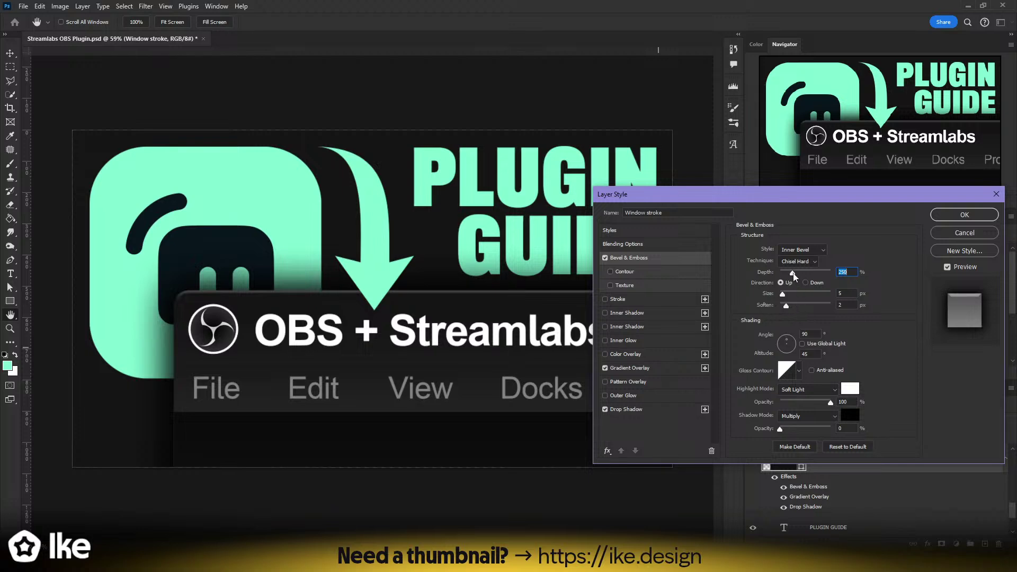
pyautogui.moveTo(787, 306); pyautogui.dragTo(719, 310)
pyautogui.moveTo(782, 298)
pyautogui.mouseDown()
pyautogui.moveTo(808, 299)
pyautogui.moveTo(784, 298)
pyautogui.moveTo(788, 279)
pyautogui.mouseUp()
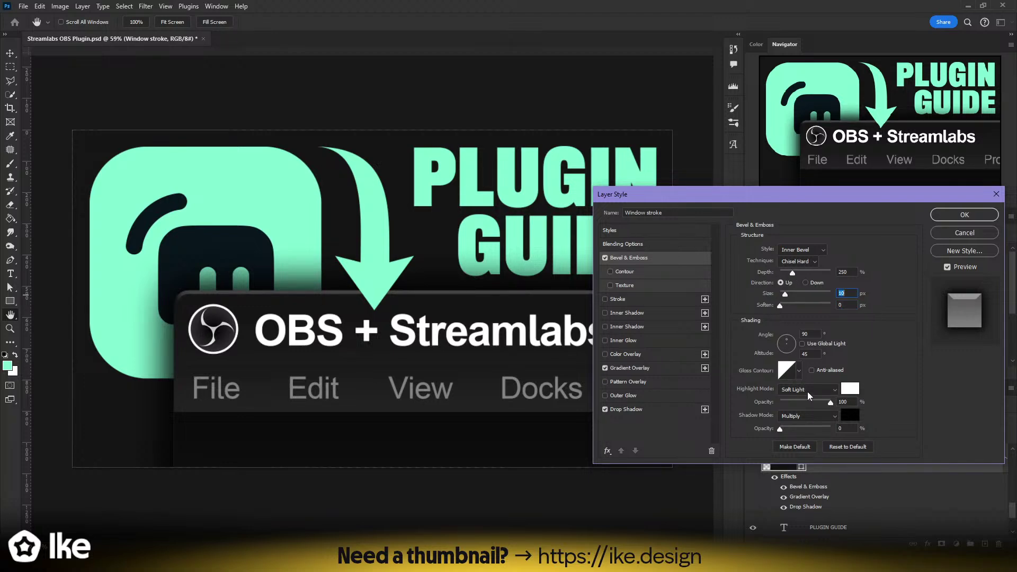
pyautogui.moveTo(781, 428); pyautogui.dragTo(830, 428)
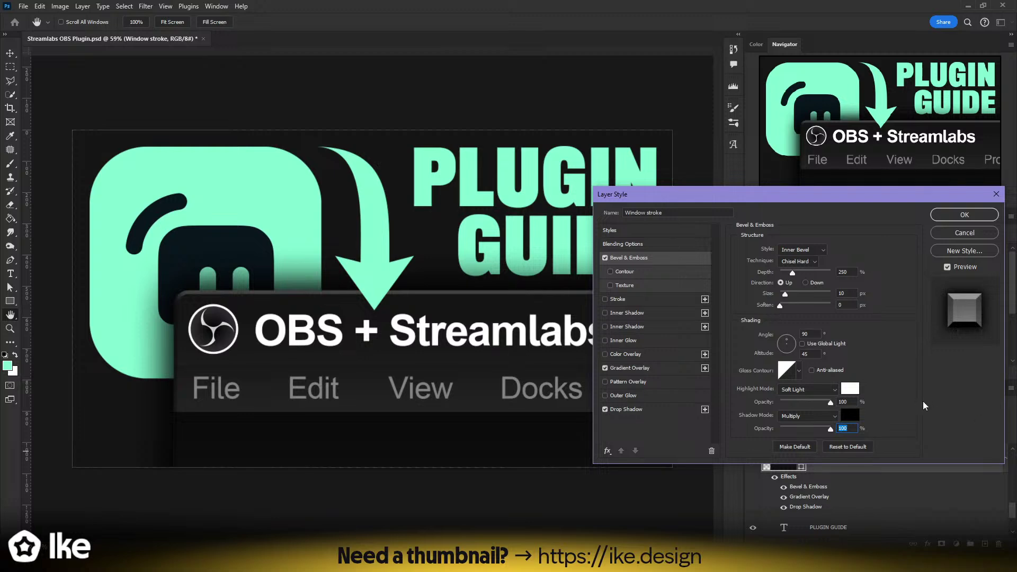
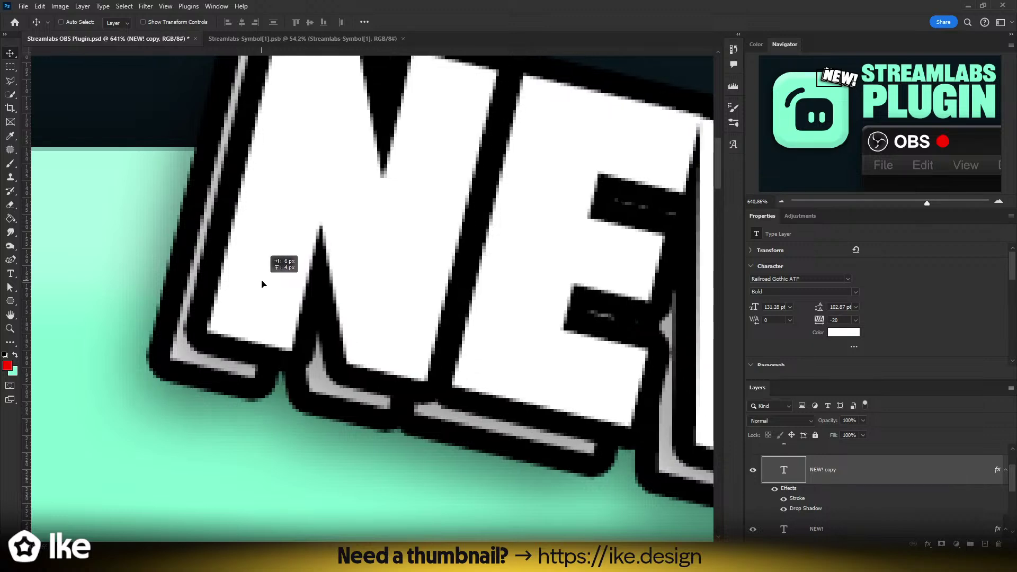
pyautogui.press('z')
pyautogui.moveTo(287, 281); pyautogui.dragTo(252, 282)
pyautogui.moveTo(400, 284); pyautogui.dragTo(511, 291)
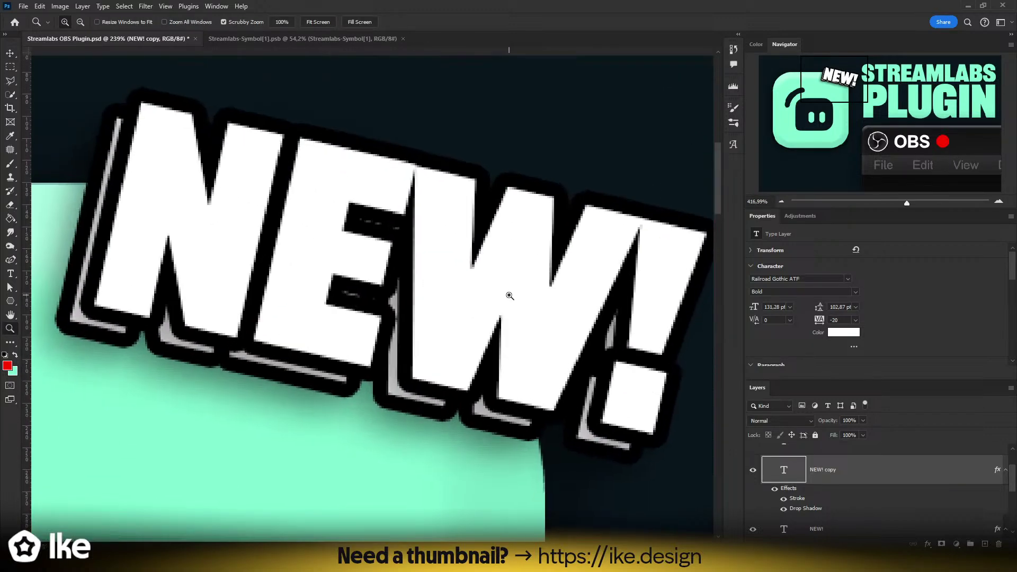
pyautogui.press('v')
pyautogui.scroll(-3, 827, 501)
pyautogui.click(827, 502)
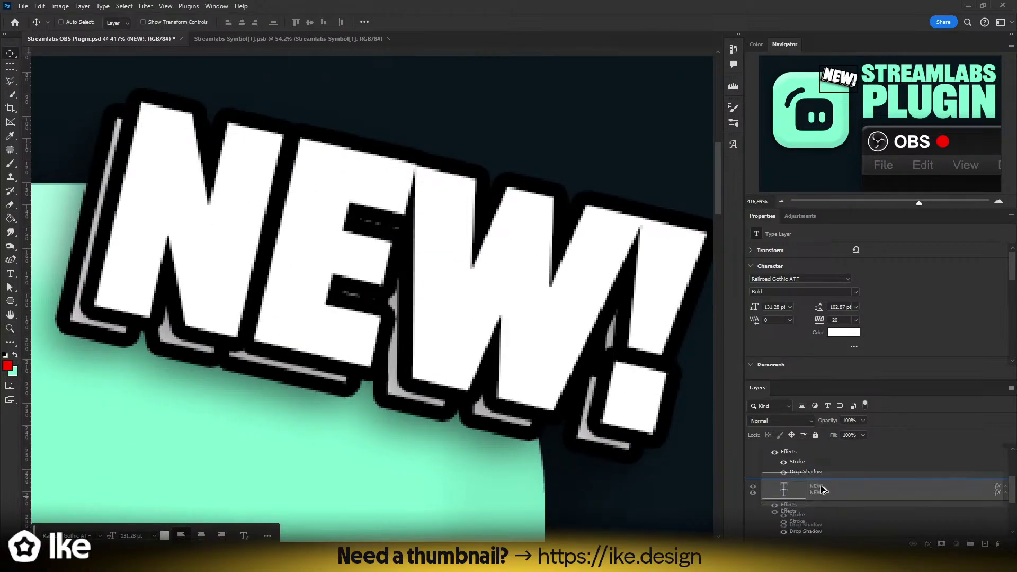
pyautogui.hotkey('ctrl', 'j')
pyautogui.scroll(5, 116, 347)
pyautogui.moveTo(116, 347); pyautogui.dragTo(254, 358)
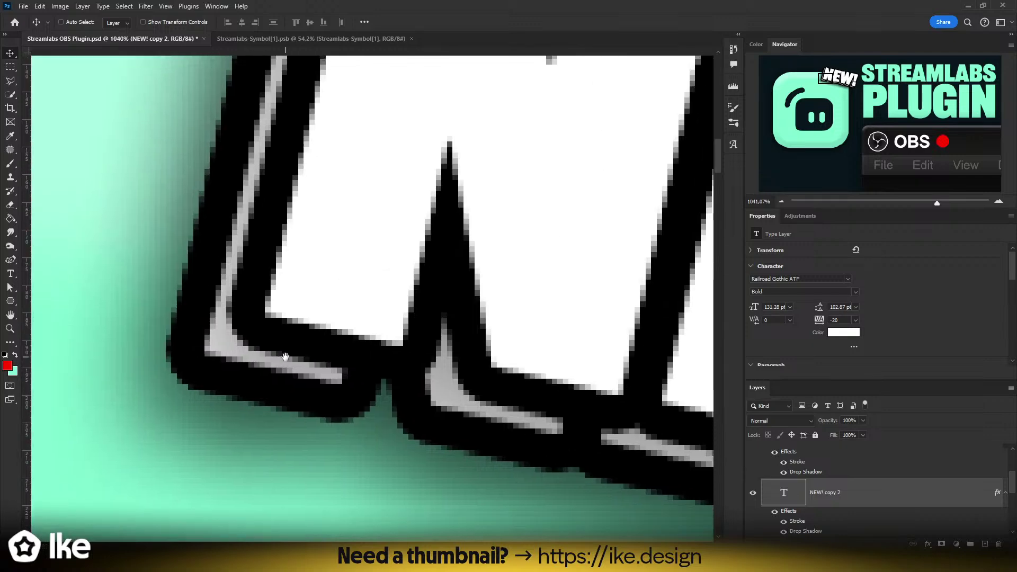
pyautogui.hotkey('ctrl', 'z')
# - Add a new empty layer directly above the lower NEW! text layer, ready for brush painting
pyautogui.click(984, 545)
pyautogui.press('z')
pyautogui.moveTo(446, 352)
pyautogui.mouseDown()
pyautogui.moveTo(413, 342)
pyautogui.moveTo(320, 372)
pyautogui.mouseUp()
pyautogui.press('b')
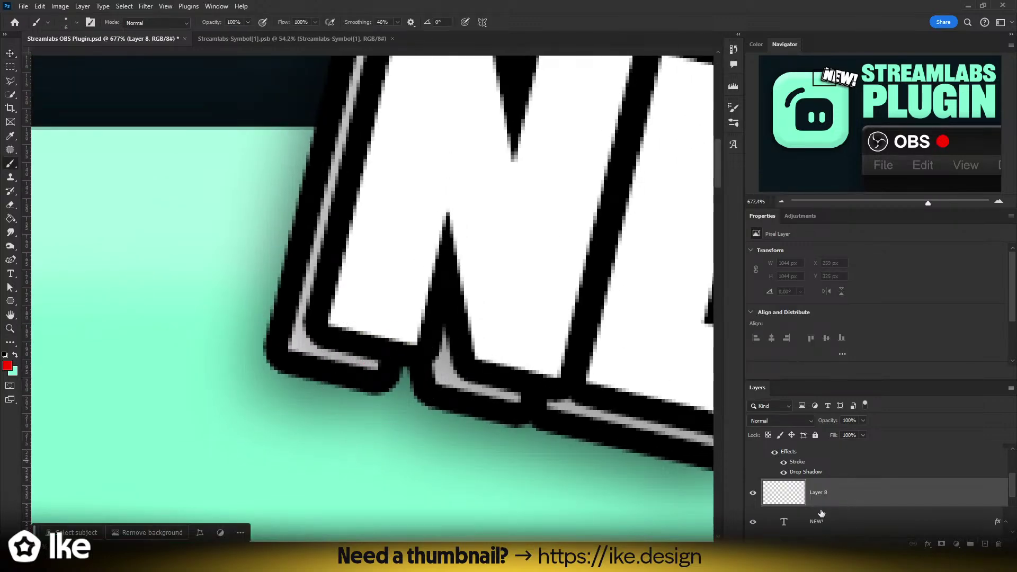
# - Set the lower NEW! text color to black and delete the drop shadow effect from the NEW! copy layer
pyautogui.scroll(-2, 821, 511)
pyautogui.click(818, 492)
pyautogui.click(843, 290)
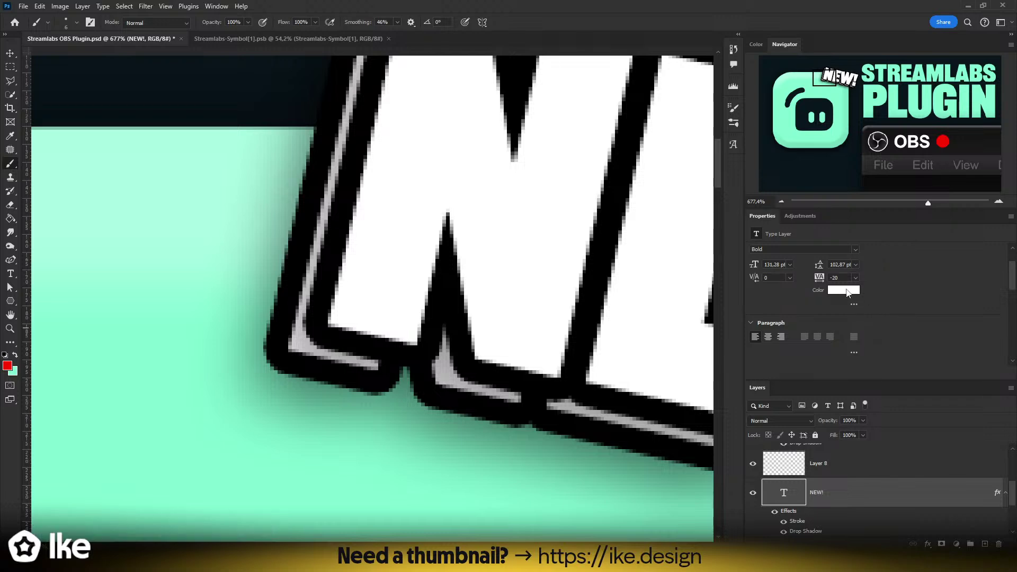
pyautogui.click(705, 492)
pyautogui.click(809, 353)
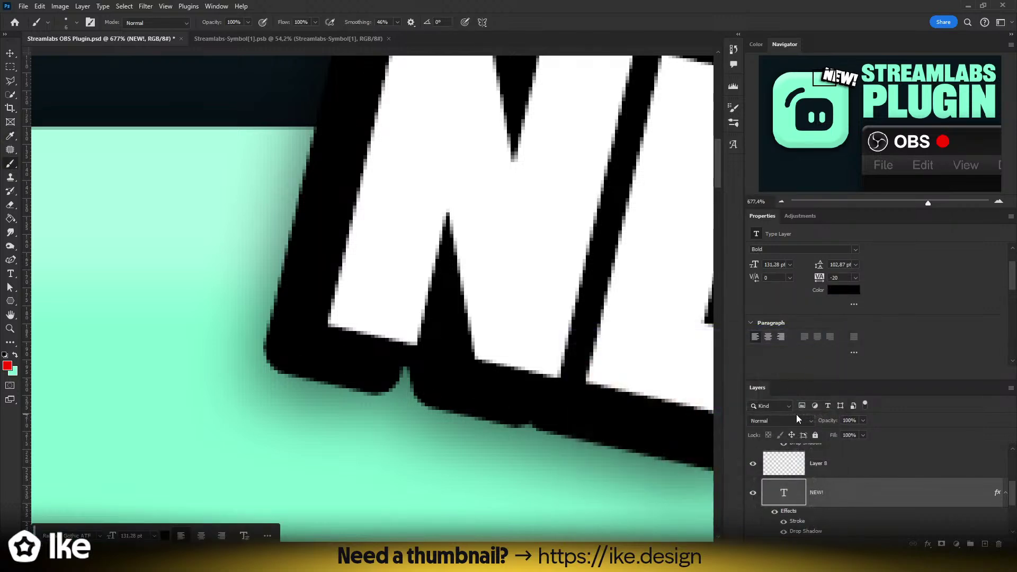
pyautogui.scroll(2, 819, 495)
pyautogui.moveTo(816, 496); pyautogui.dragTo(999, 544)
# - Paint with #000000 on Layer 8 to fill the notches between letters along the lower edge of the NEW! outline
pyautogui.click(826, 464)
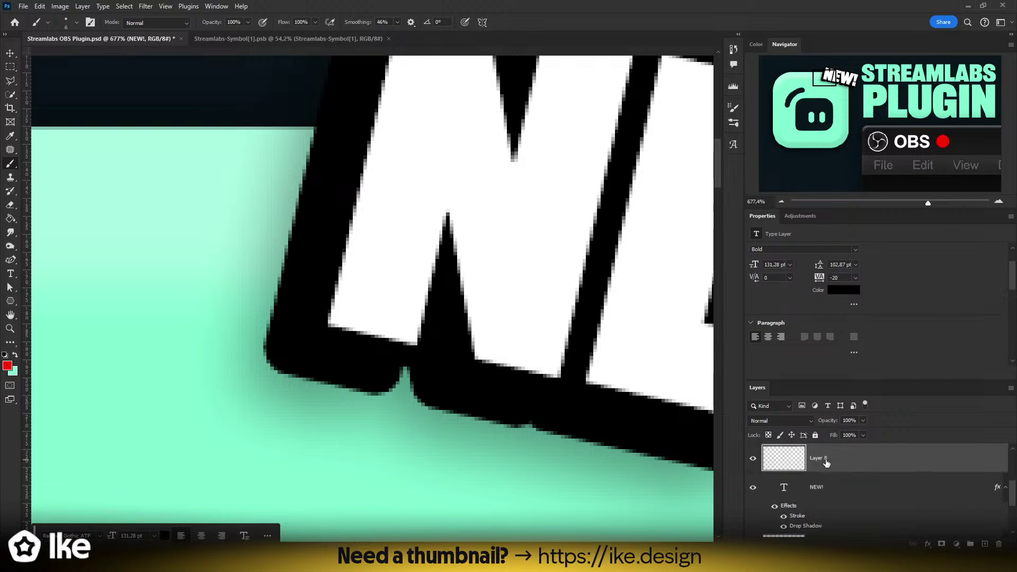
pyautogui.moveTo(499, 377); pyautogui.dragTo(400, 391)
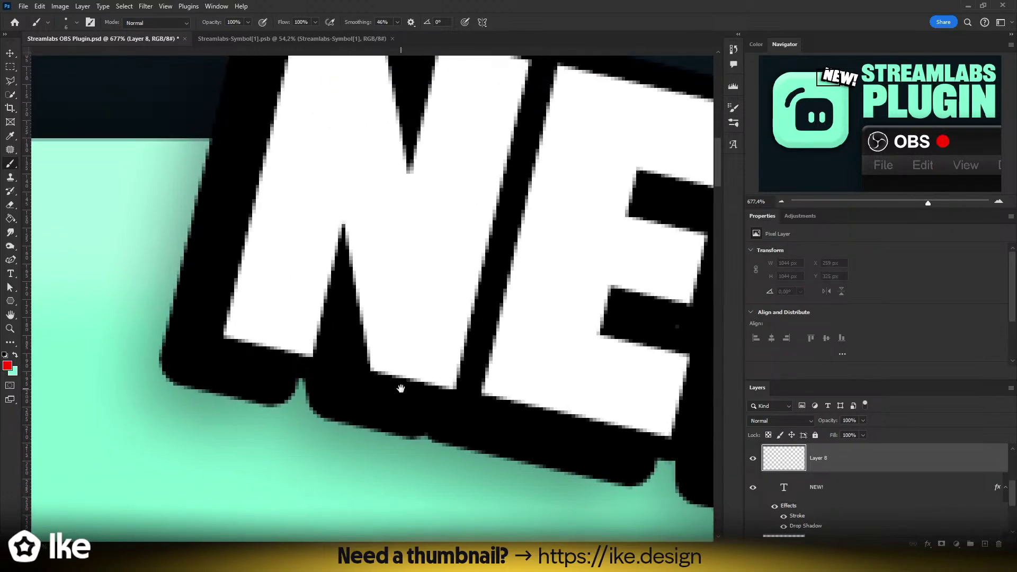
pyautogui.click(7, 366)
pyautogui.write('000000')
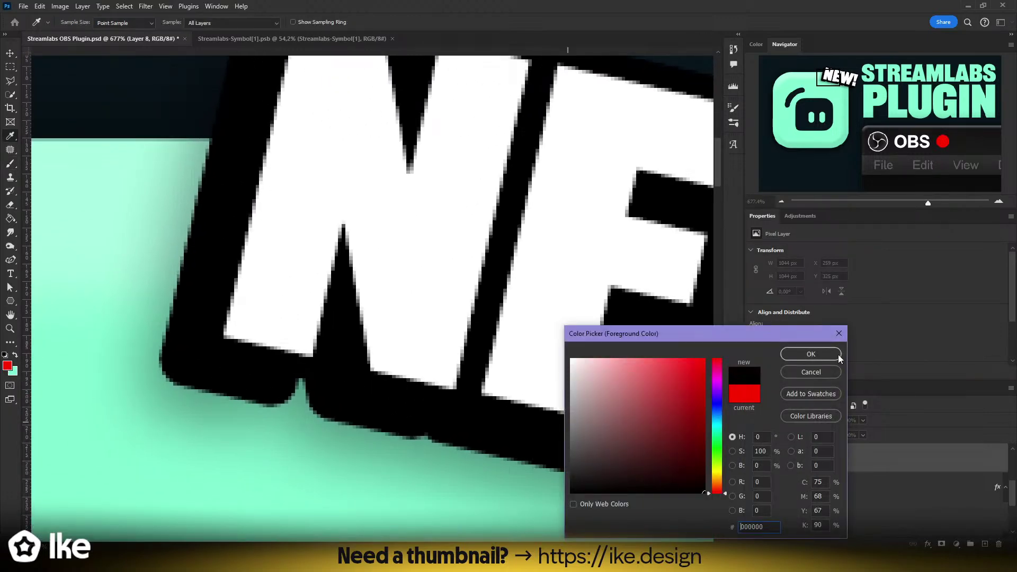
pyautogui.click(811, 354)
pyautogui.press('b')
pyautogui.moveTo(277, 394); pyautogui.dragTo(312, 375)
pyautogui.moveTo(525, 402); pyautogui.dragTo(226, 358)
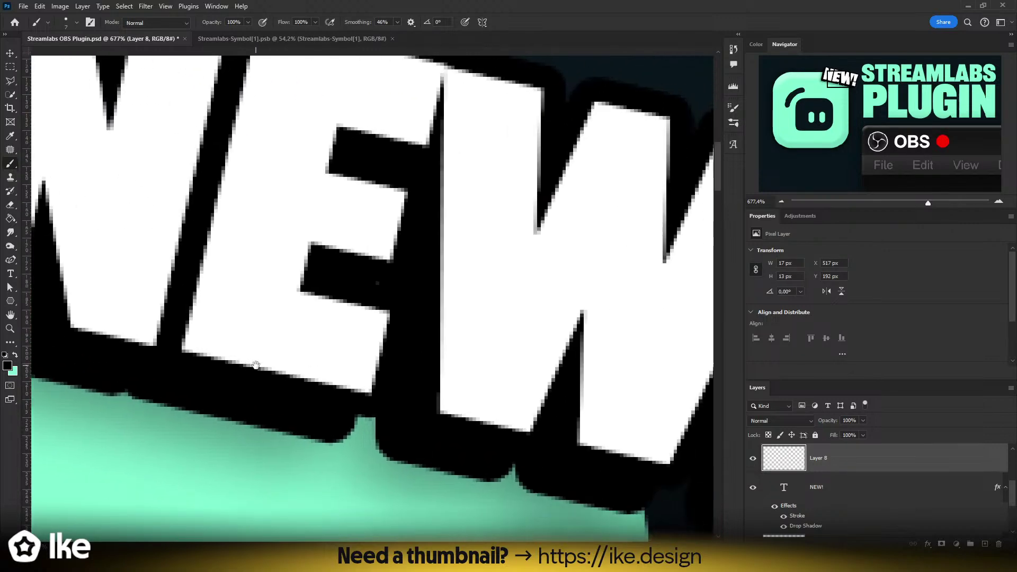
pyautogui.moveTo(372, 411); pyautogui.dragTo(373, 411)
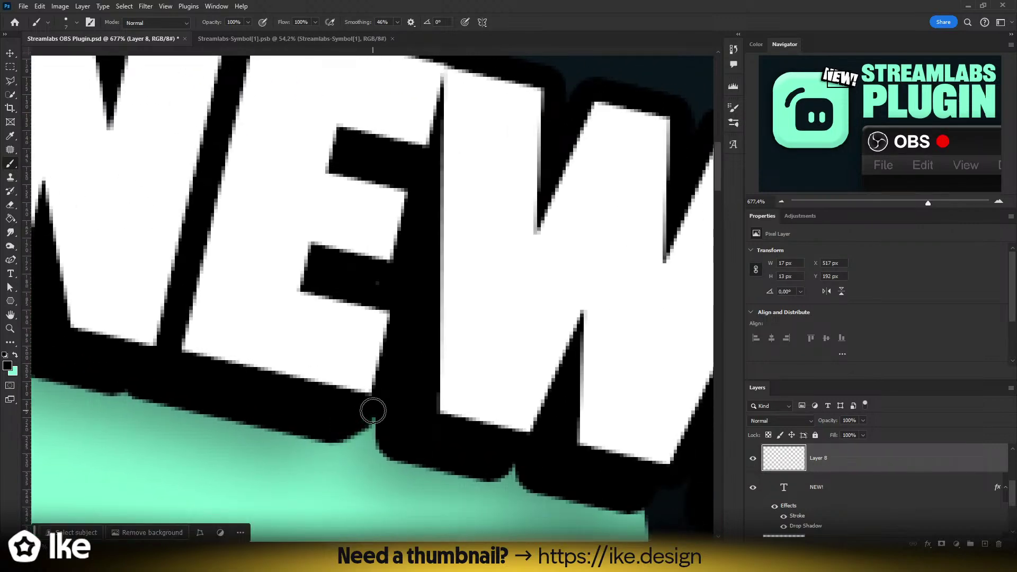
pyautogui.moveTo(472, 426); pyautogui.dragTo(291, 351)
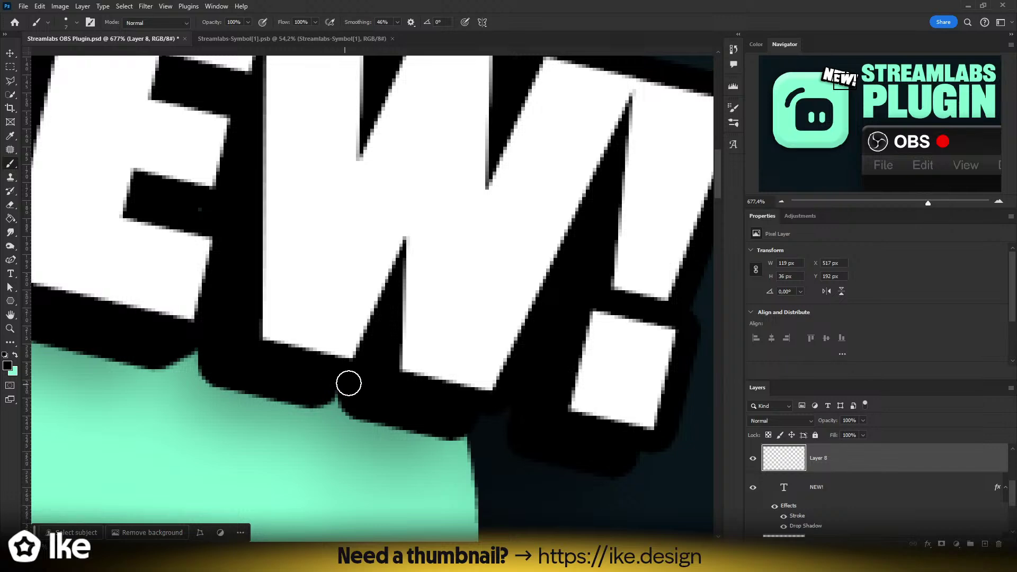
pyautogui.moveTo(496, 411)
pyautogui.mouseDown()
pyautogui.moveTo(334, 397)
pyautogui.moveTo(420, 411)
pyautogui.moveTo(459, 443)
pyautogui.moveTo(502, 429)
pyautogui.mouseUp()
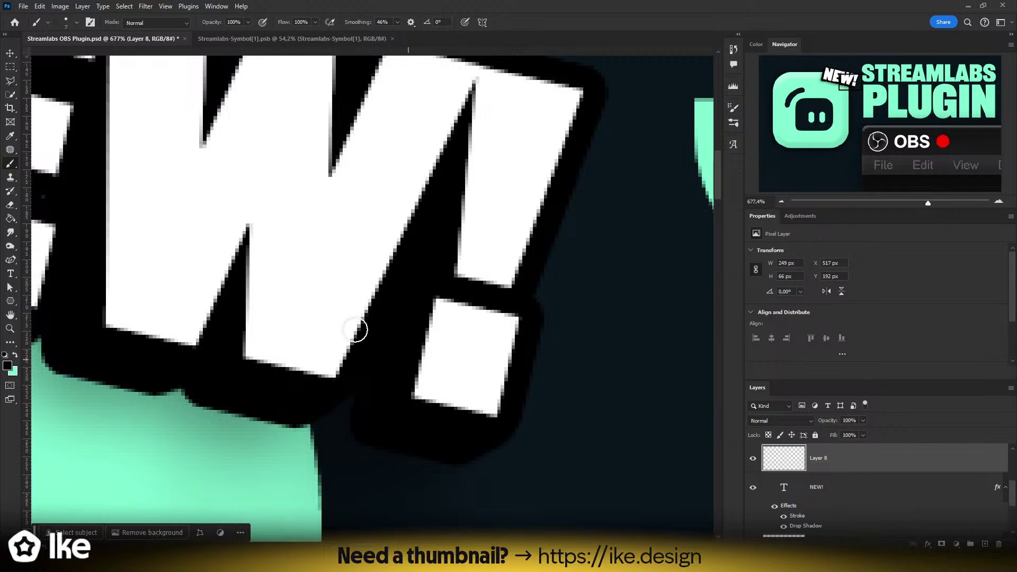
pyautogui.moveTo(291, 307); pyautogui.dragTo(460, 379)
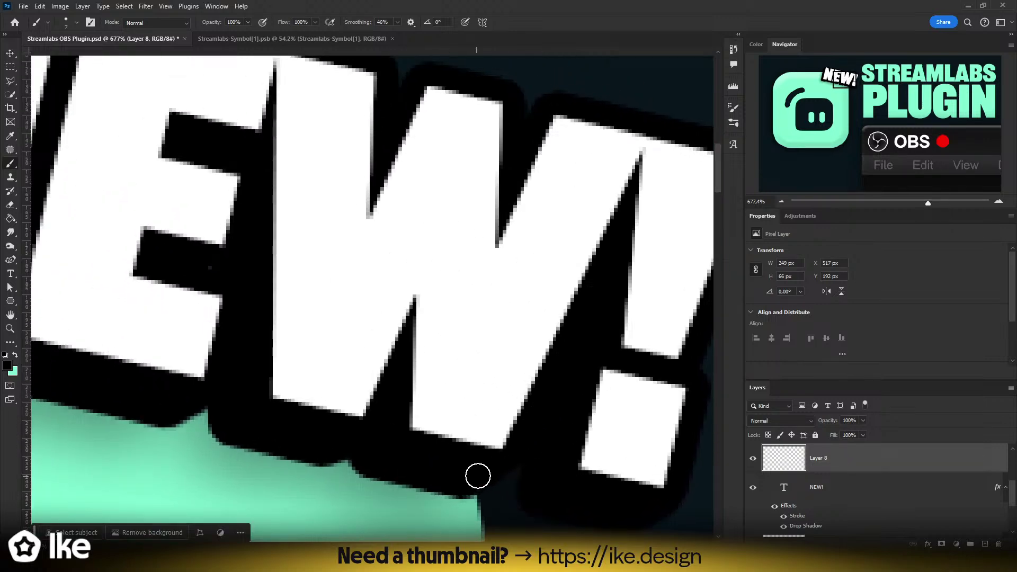
pyautogui.scroll(5, 352, 404)
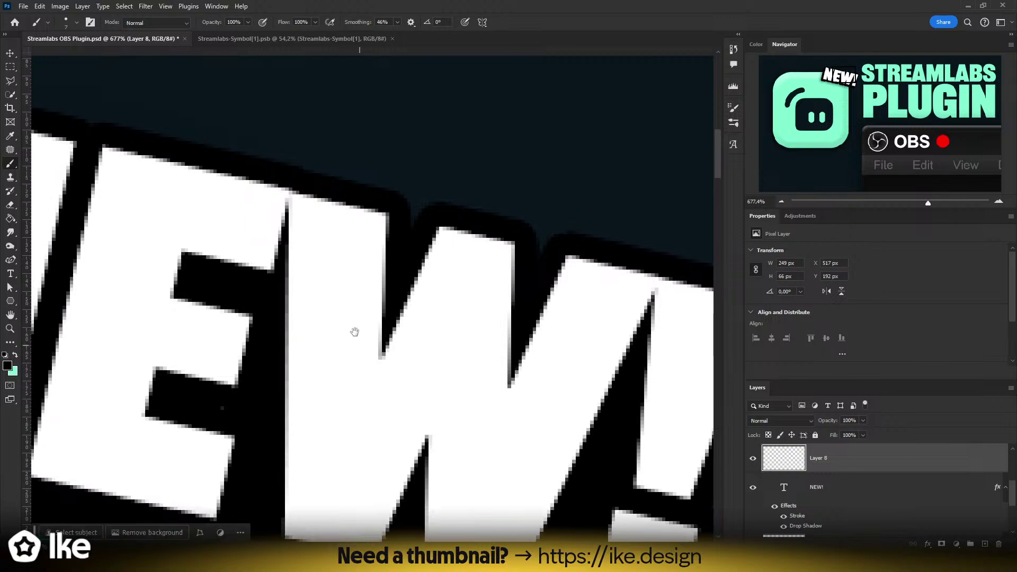
pyautogui.moveTo(352, 331); pyautogui.dragTo(664, 339)
pyautogui.scroll(-3, 664, 339)
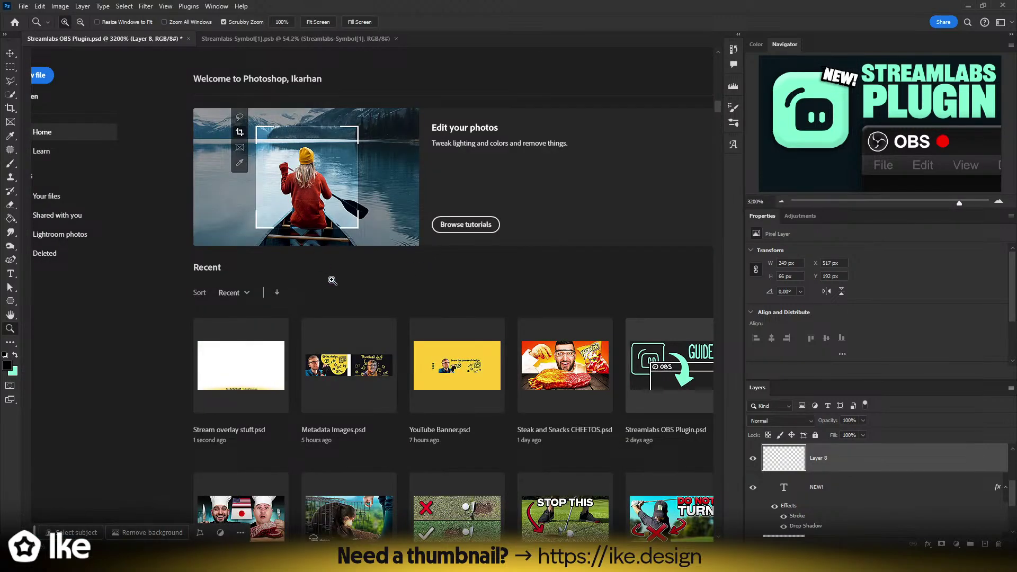
pyautogui.moveTo(326, 276); pyautogui.dragTo(290, 281)
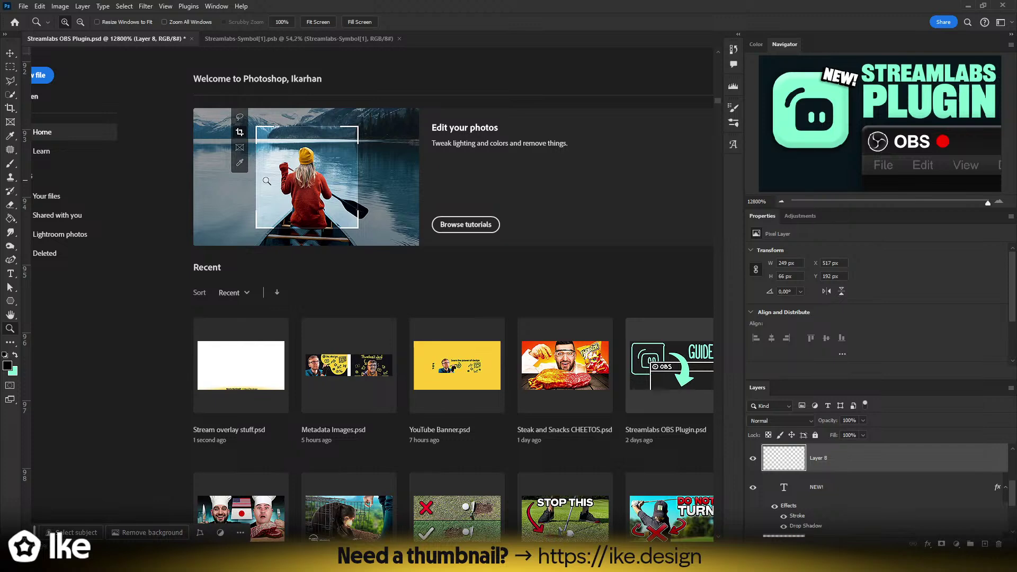
# - Return to the Streamlabs OBS Plugin.psd document, save it and close it
pyautogui.click(292, 39)
pyautogui.click(160, 40)
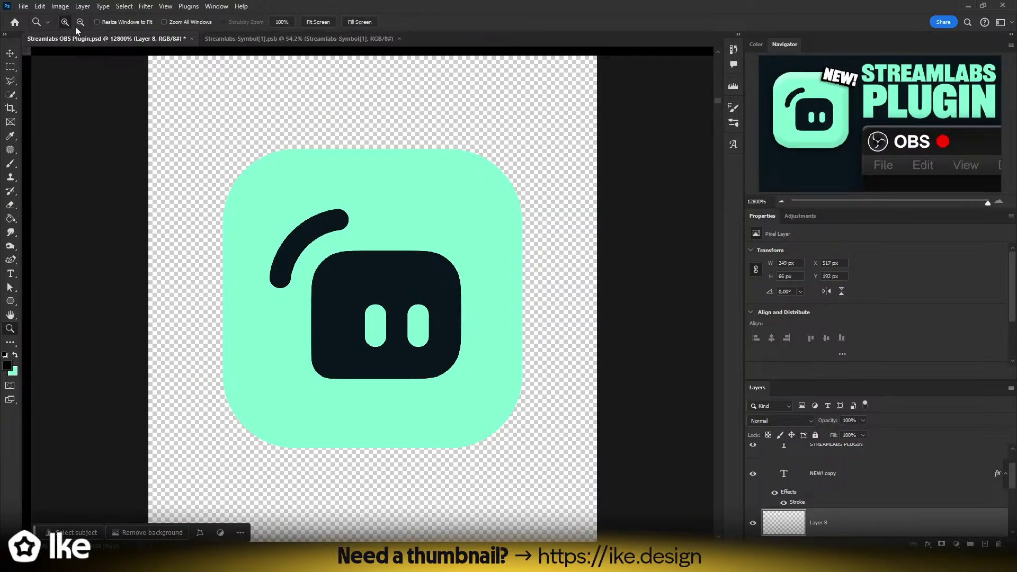
pyautogui.click(24, 7)
pyautogui.click(25, 8)
pyautogui.hotkey('ctrl', 's')
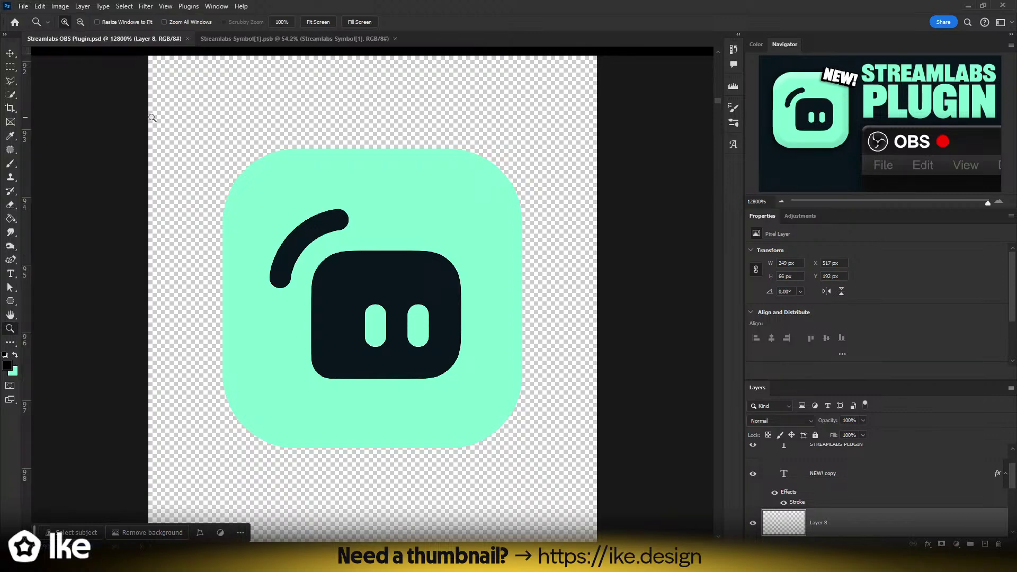
pyautogui.click(187, 39)
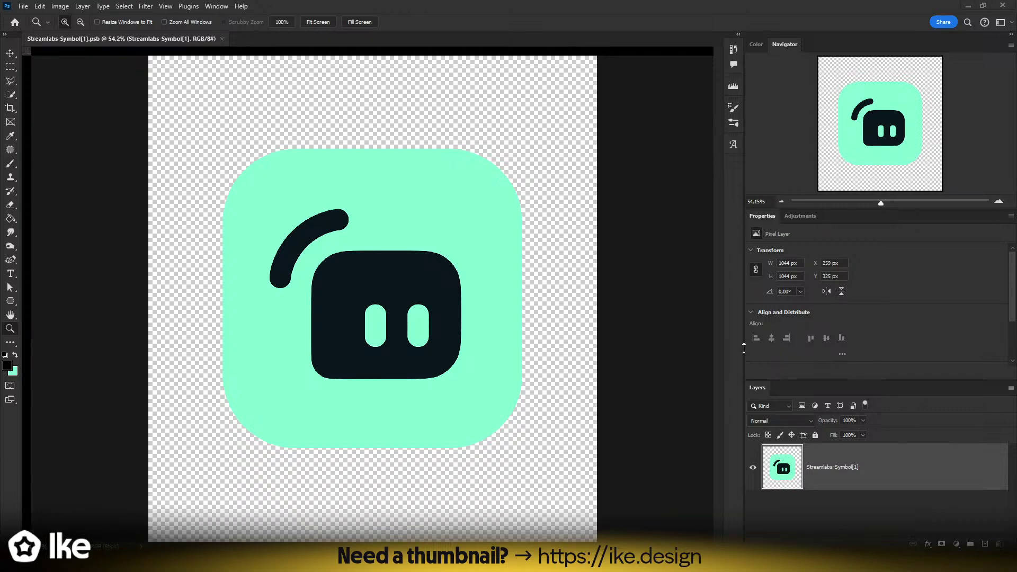
# - Close Photoshop, start it again and reopen Streamlabs OBS Plugin.psd
pyautogui.click(1003, 6)
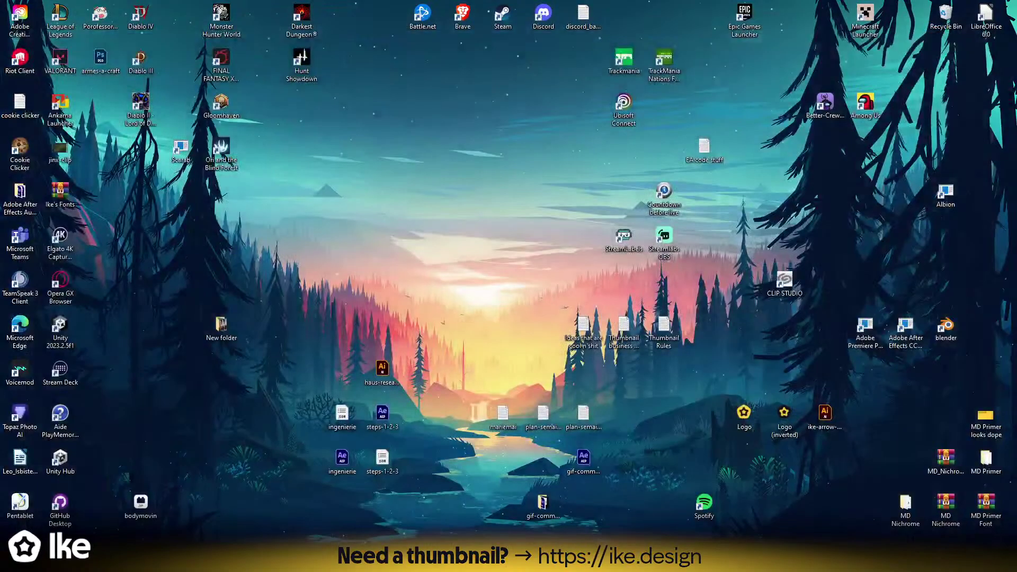
pyautogui.press('super')
pyautogui.click(257, 300)
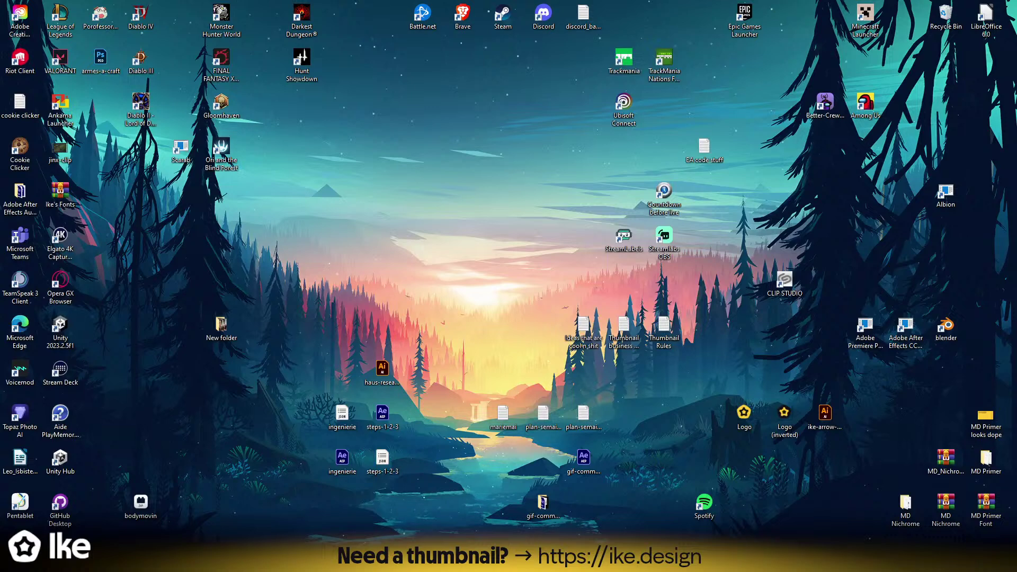
pyautogui.press('super')
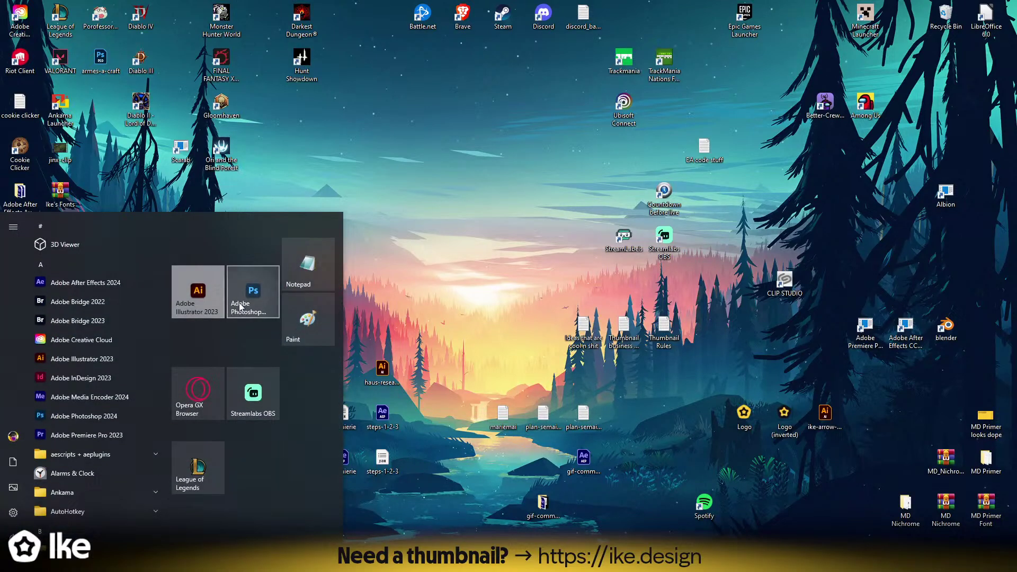
pyautogui.click(253, 290)
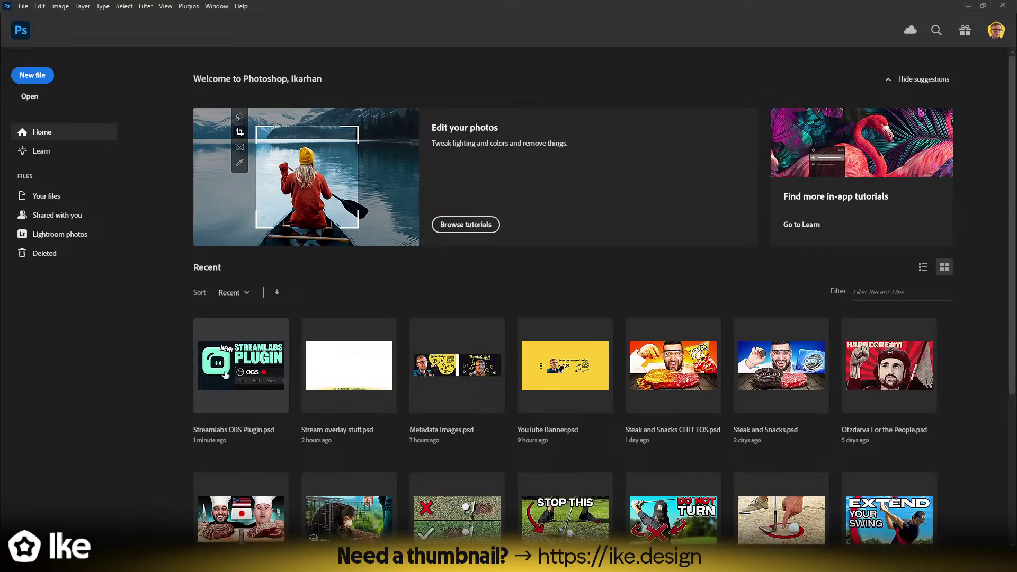
pyautogui.click(229, 361)
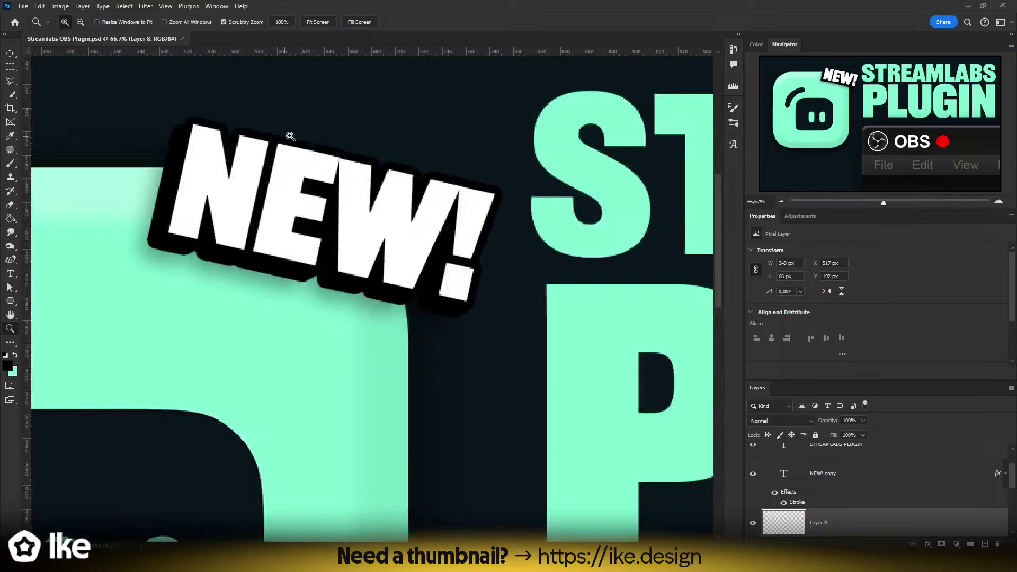
# - Group the NEW! copy, Layer 8 and NEW! layers and name the group NEW!, checking it by toggling its visibility
pyautogui.moveTo(230, 152); pyautogui.dragTo(217, 182)
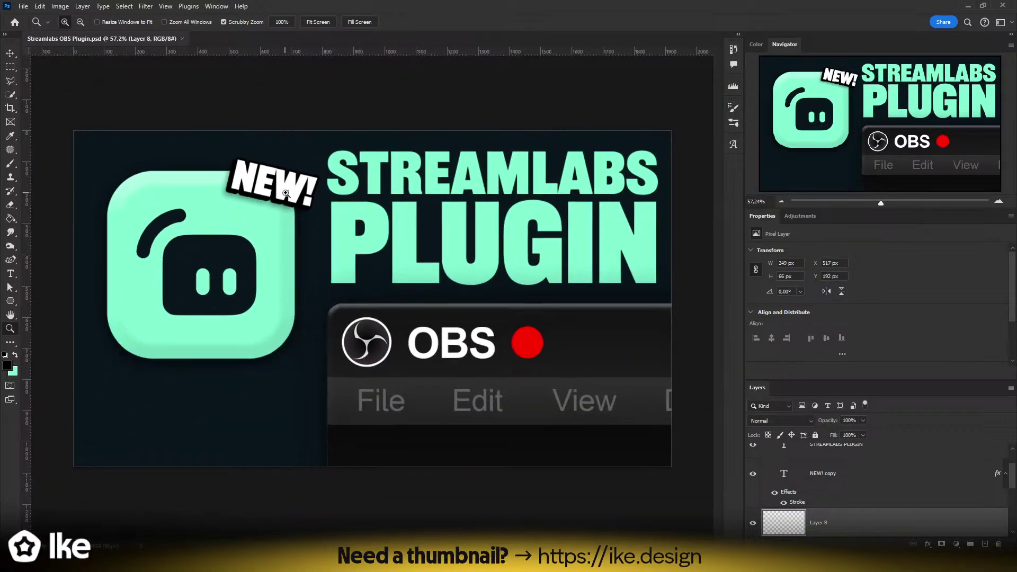
pyautogui.click(11, 56)
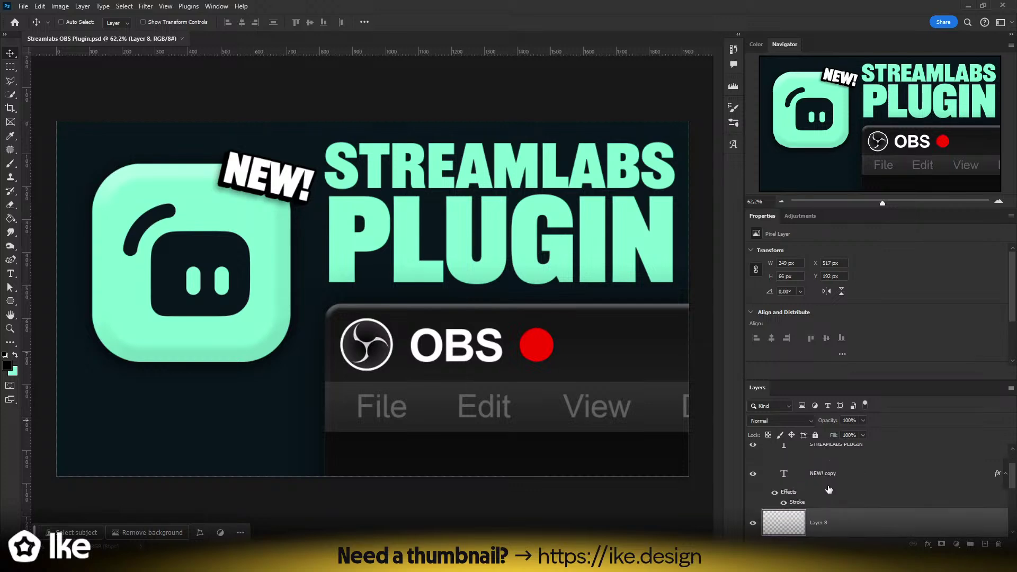
pyautogui.click(826, 483)
pyautogui.scroll(-2, 826, 484)
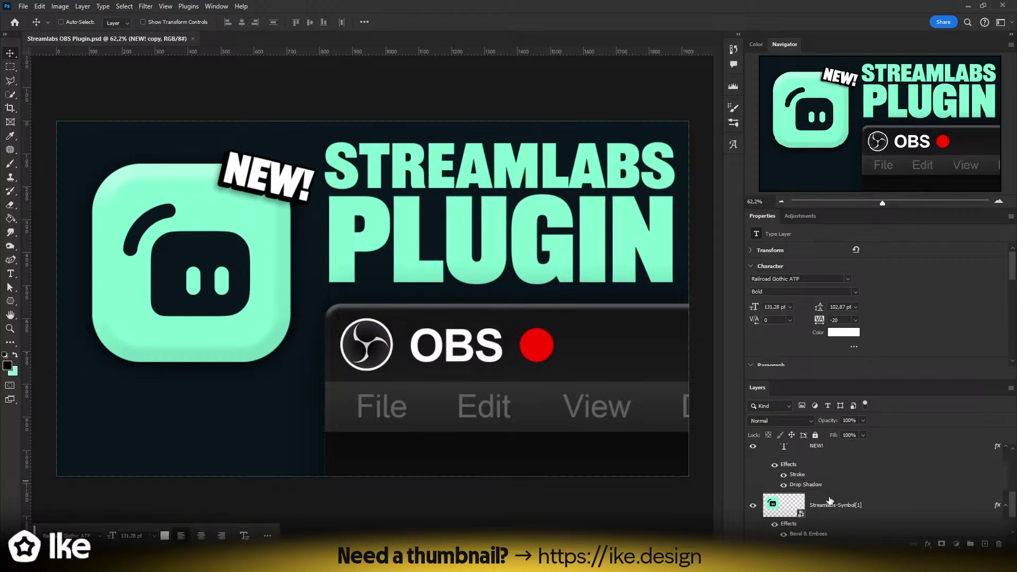
pyautogui.press('Delete')
pyautogui.hotkey('ctrl', 'g')
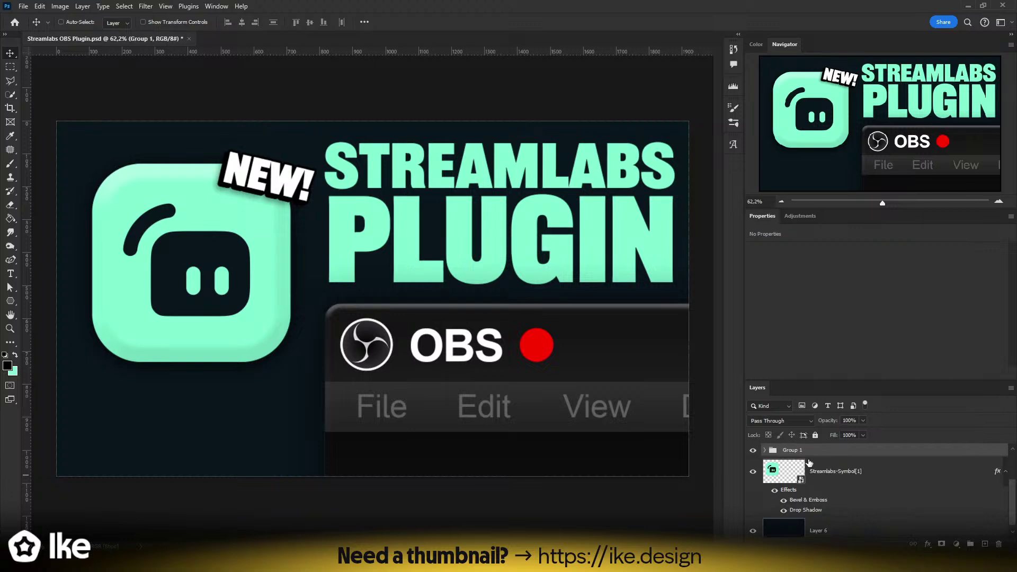
pyautogui.doubleClick(794, 449)
pyautogui.write('NEW!')
pyautogui.press('Return')
pyautogui.scroll(1, 795, 466)
pyautogui.click(753, 478)
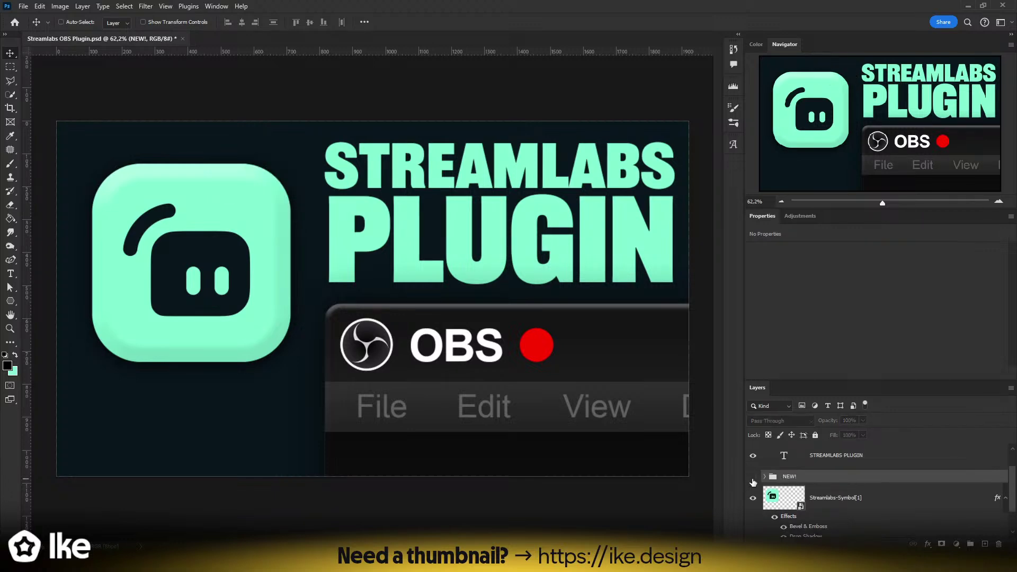
pyautogui.click(753, 477)
# - Move the NEW! group and the Streamlabs-Symbol layer together up and to the left, closer to the canvas corner
pyautogui.click(845, 506)
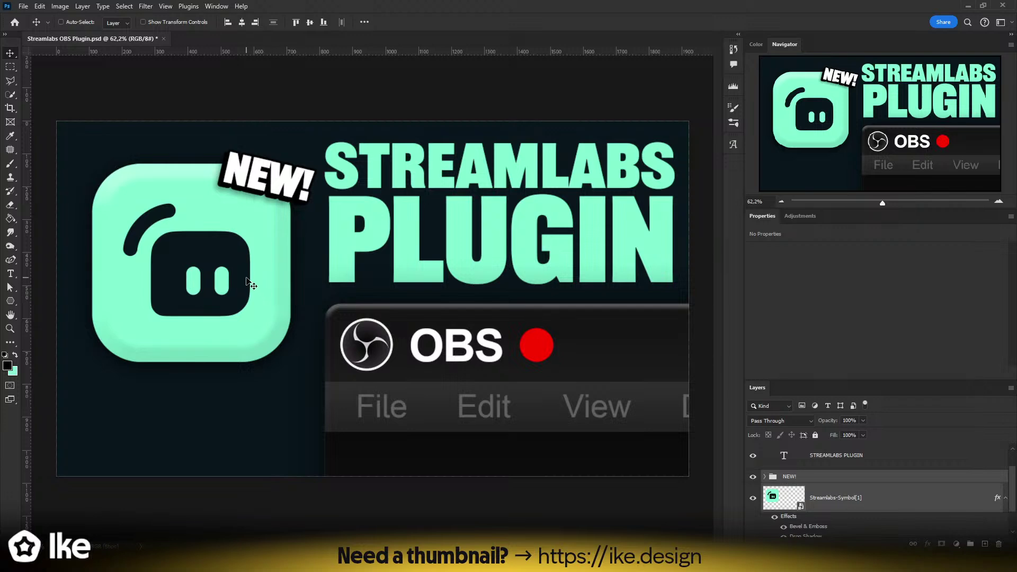
pyautogui.moveTo(246, 277); pyautogui.dragTo(236, 265)
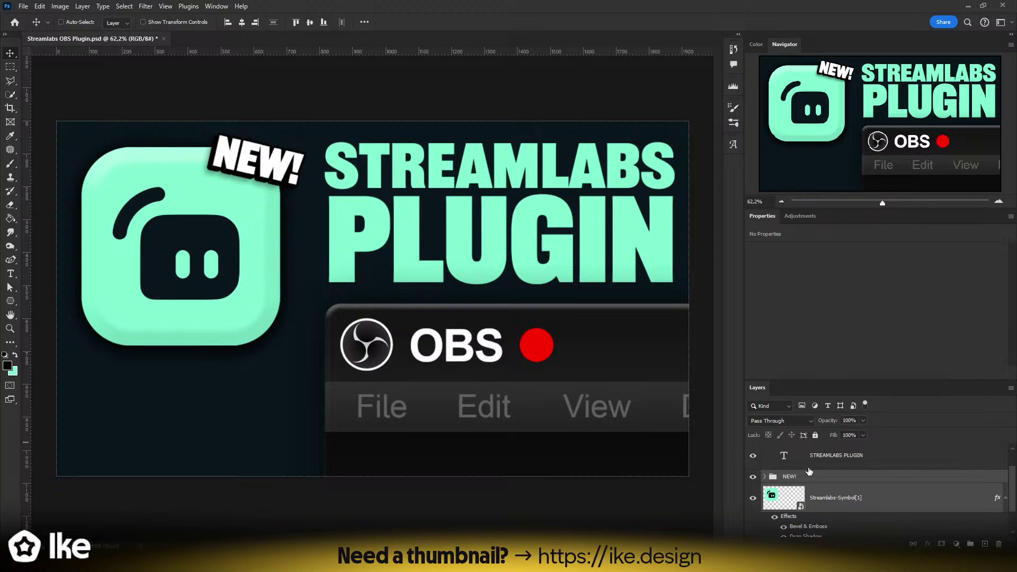
# - Recolor the word PLUGIN in the title text to white, ffffff
pyautogui.click(828, 460)
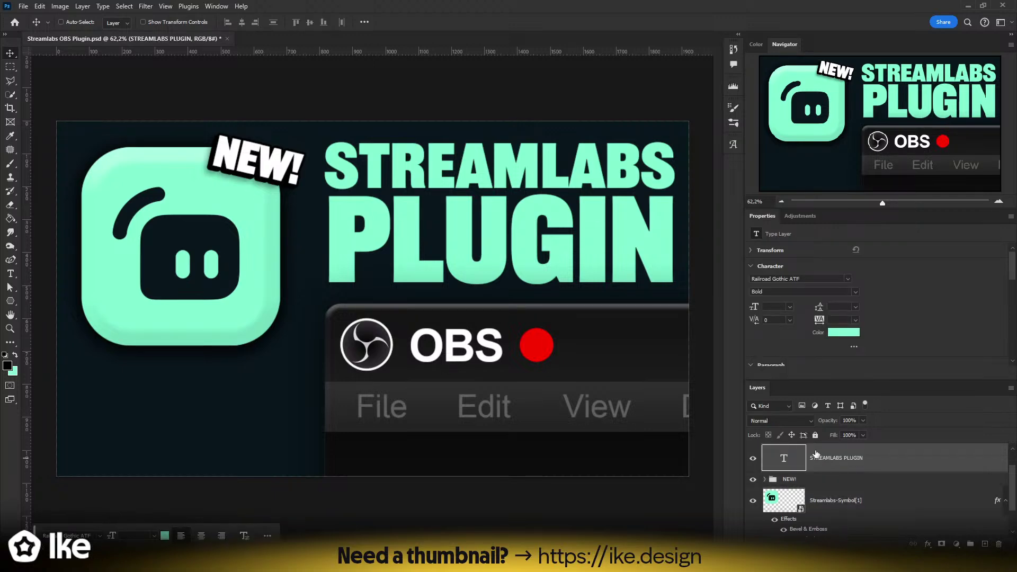
pyautogui.doubleClick(461, 262)
pyautogui.tripleClick(340, 249)
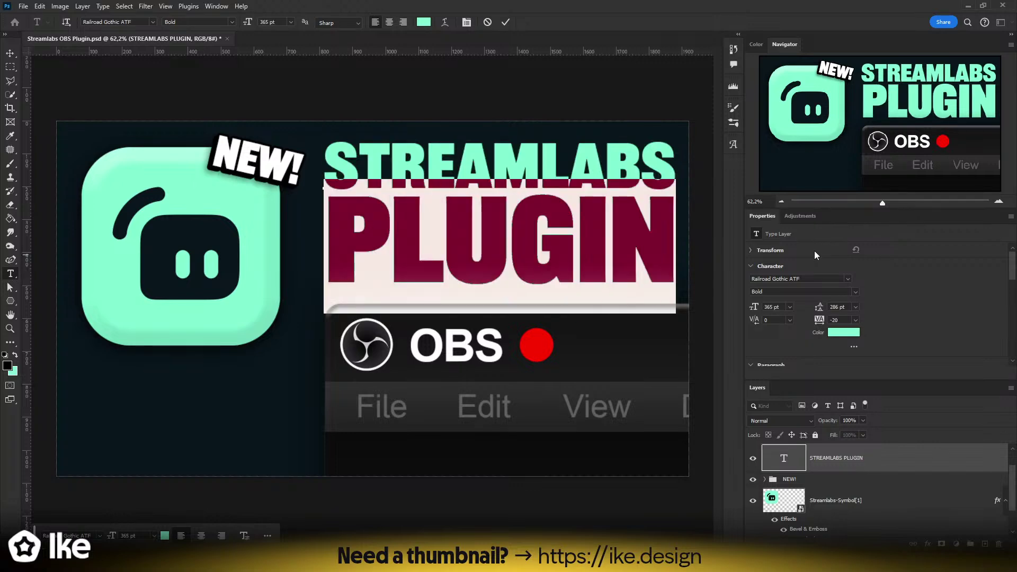
pyautogui.click(424, 22)
pyautogui.write('ffffff')
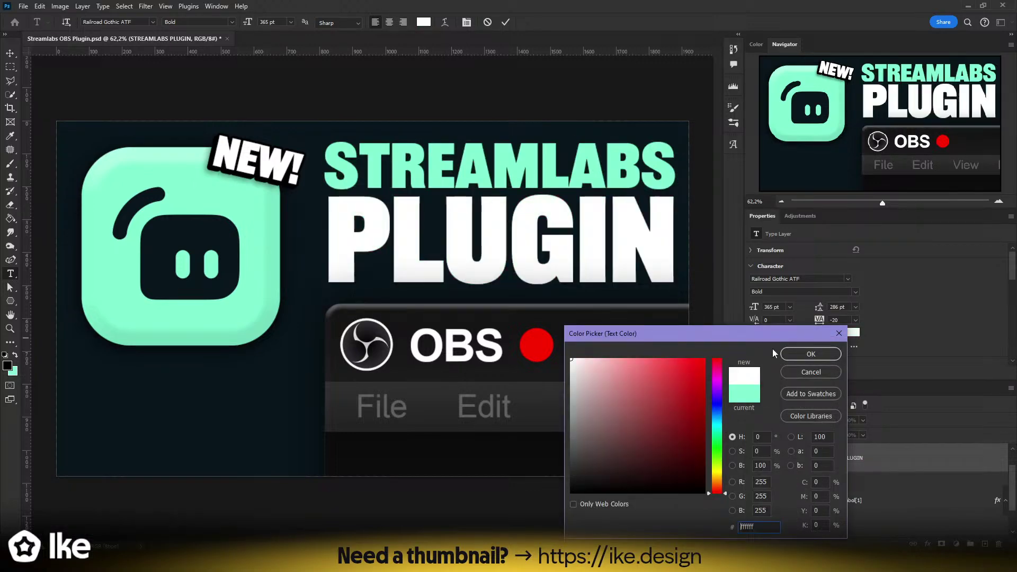
pyautogui.press('Return')
pyautogui.click(506, 23)
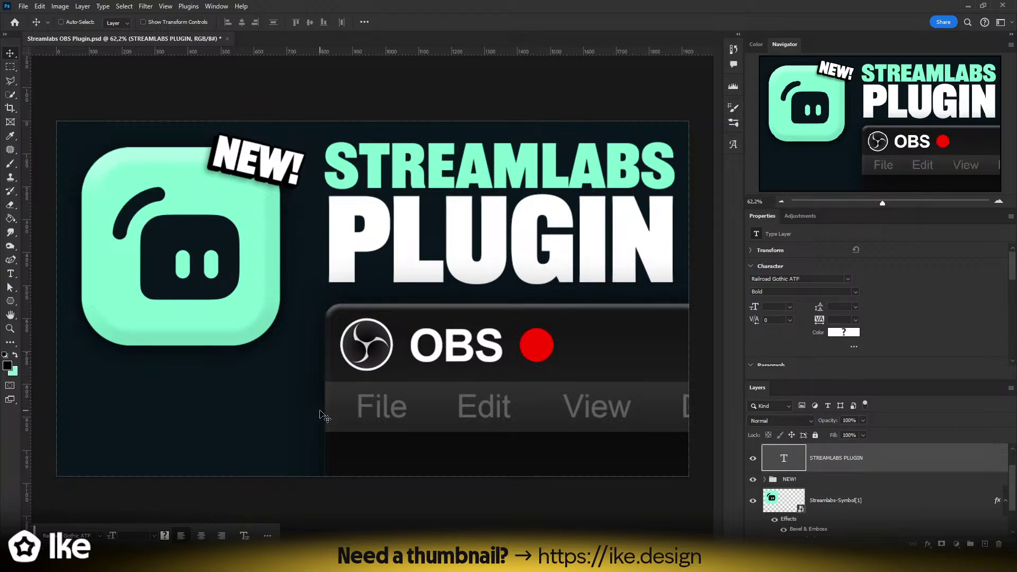
# - Try shifting the STREAMLABS PLUGIN title 16 px to the left
pyautogui.press('z')
pyautogui.moveTo(349, 327); pyautogui.dragTo(319, 356)
pyautogui.moveTo(360, 314); pyautogui.dragTo(416, 304)
pyautogui.press('v')
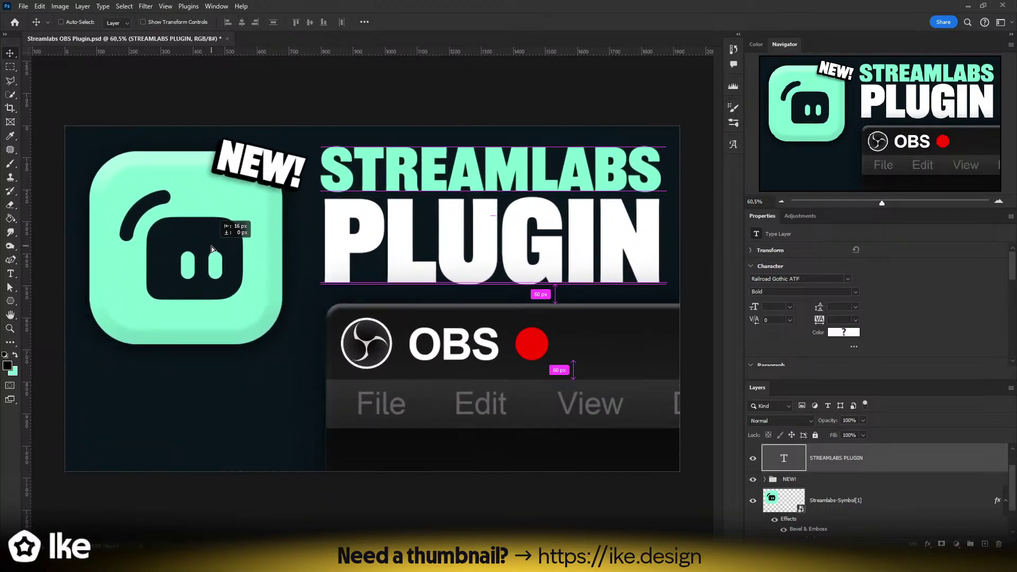
pyautogui.hotkey('shift', 'Right')
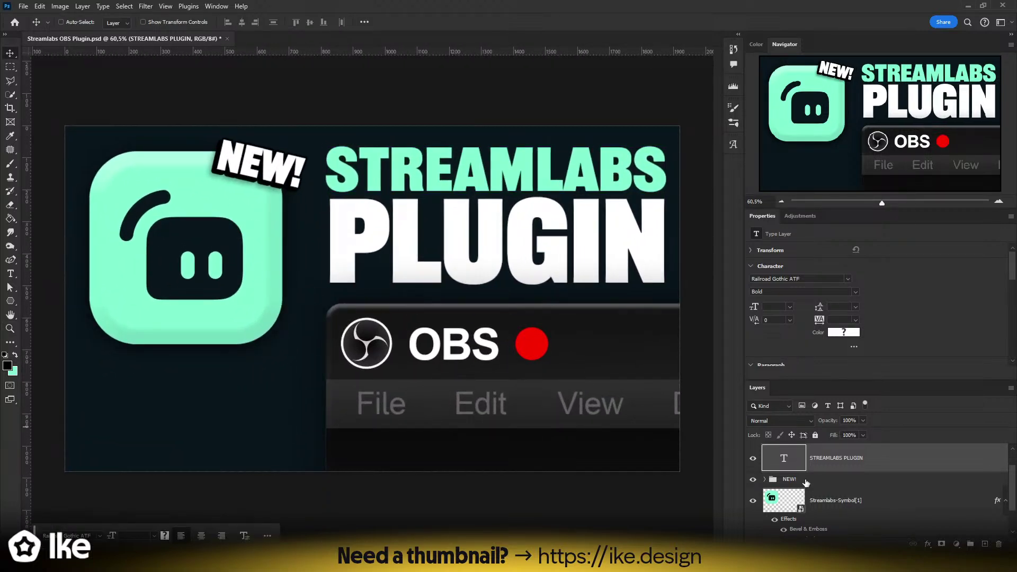
# - Nudge the NEW! group and the Streamlabs-Symbol layer together slightly to the left
pyautogui.click(806, 478)
pyautogui.keyDown('shift'); pyautogui.click(844, 503); pyautogui.keyUp('shift')
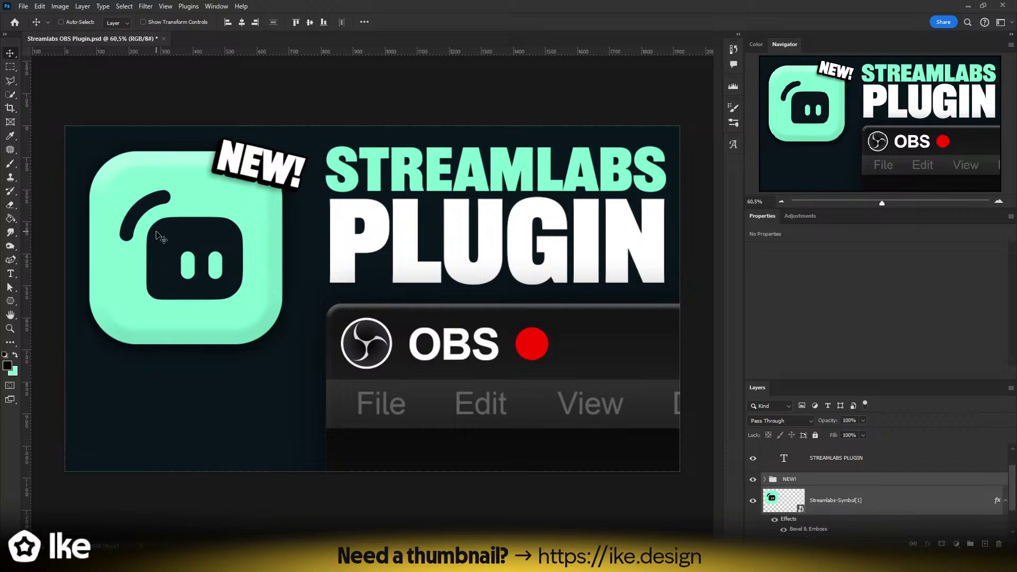
pyautogui.moveTo(157, 234); pyautogui.dragTo(154, 233)
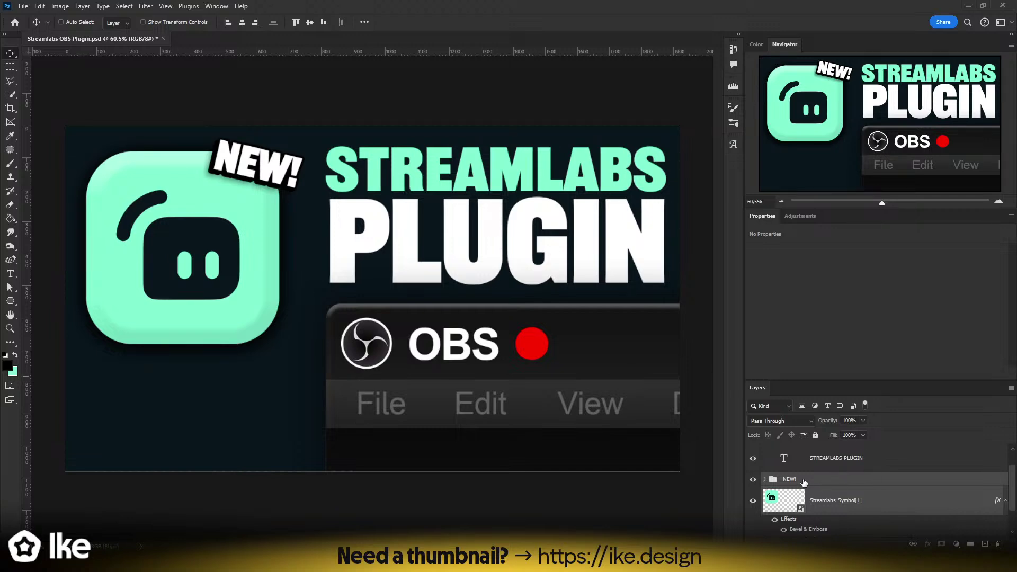
# - Move the OBS Window group horizontally to the left so it overlaps the lower part of the Streamlabs icon
pyautogui.scroll(2, 805, 483)
pyautogui.click(798, 464)
pyautogui.moveTo(479, 390); pyautogui.dragTo(382, 406)
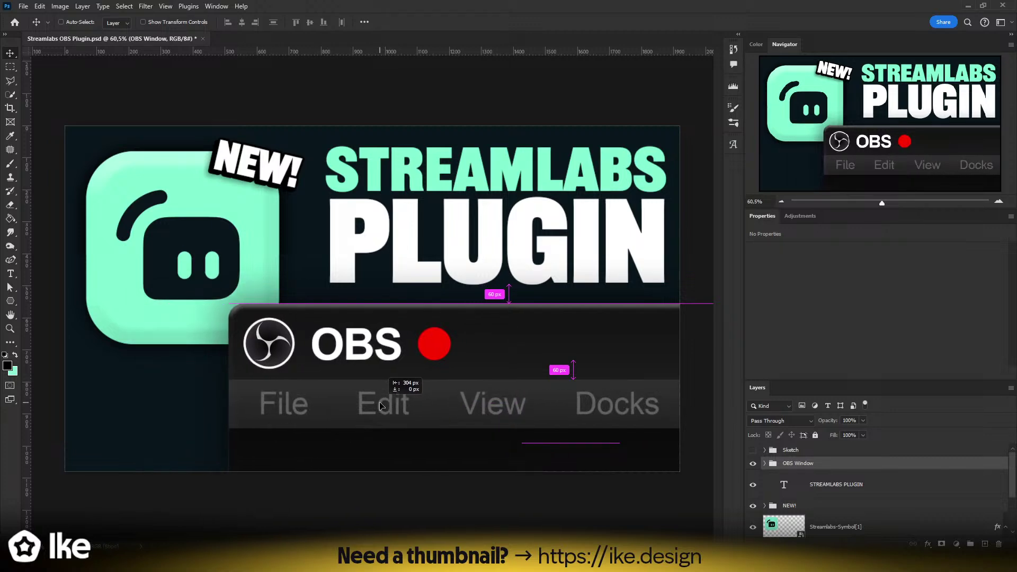
pyautogui.moveTo(380, 406); pyautogui.dragTo(386, 404)
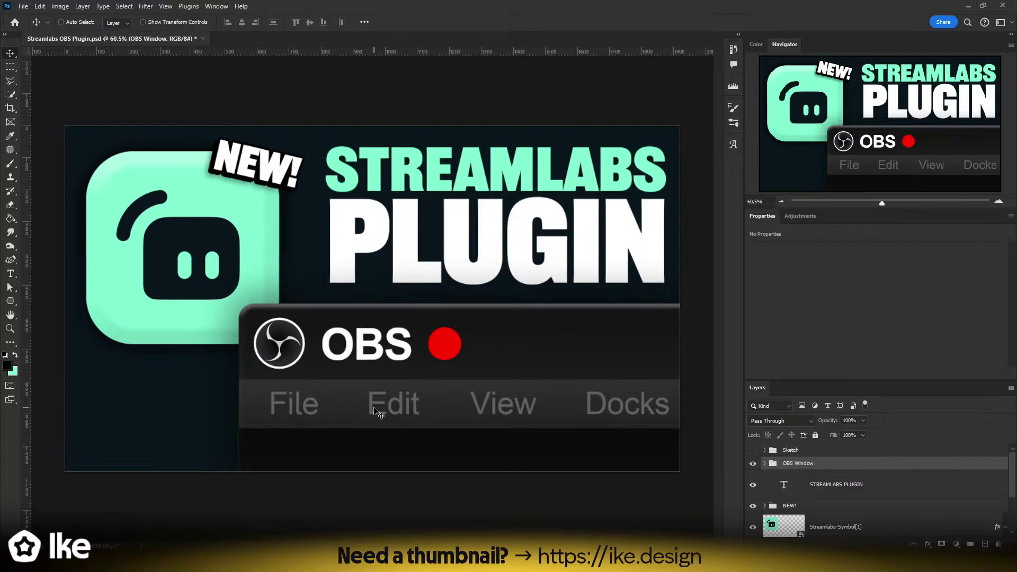
pyautogui.moveTo(427, 379)
pyautogui.mouseDown()
pyautogui.moveTo(412, 380)
pyautogui.moveTo(426, 379)
pyautogui.mouseUp()
pyautogui.hotkey('ctrl', 'z')
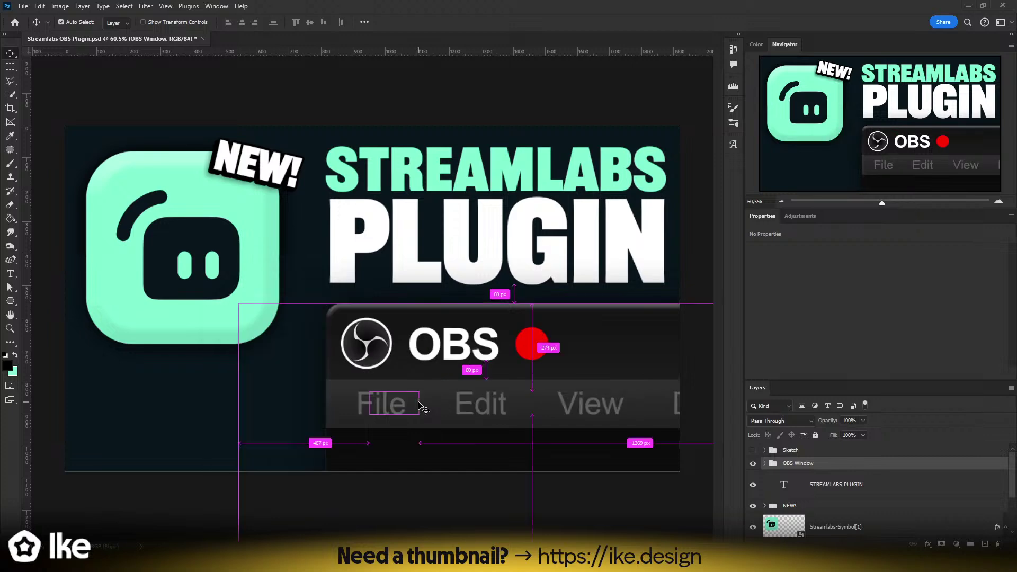
pyautogui.moveTo(538, 379); pyautogui.dragTo(323, 354)
pyautogui.press('z')
pyautogui.click(361, 292)
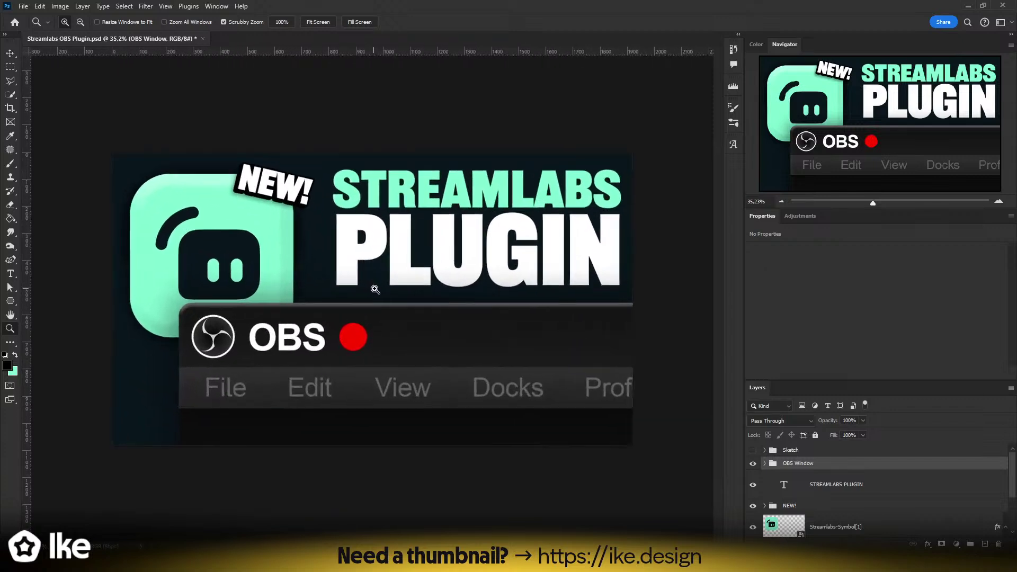
# - Expand the OBS Window group and hide its Live red circle layer
pyautogui.press('v')
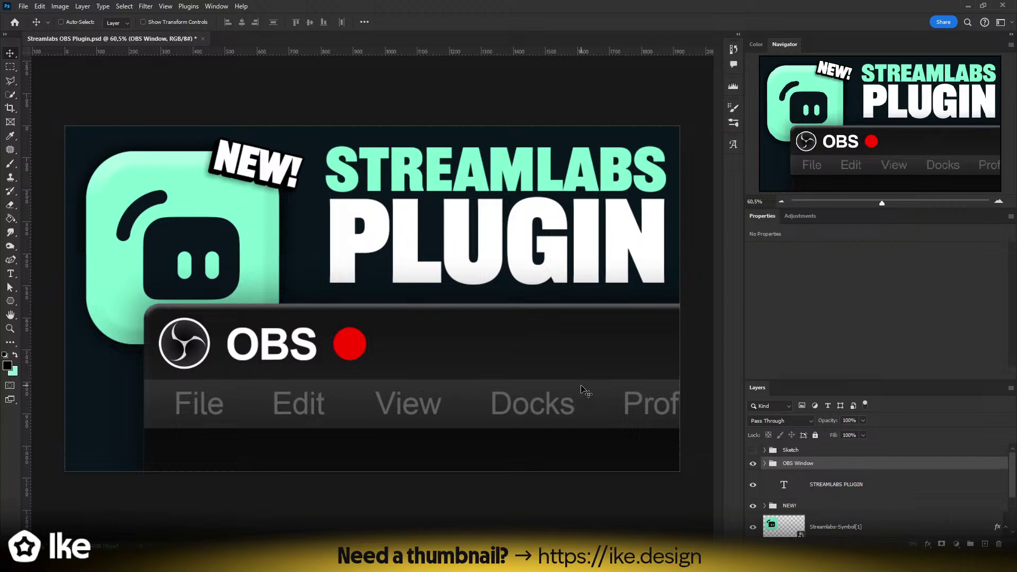
pyautogui.click(765, 464)
pyautogui.scroll(-2, 795, 492)
pyautogui.click(767, 507)
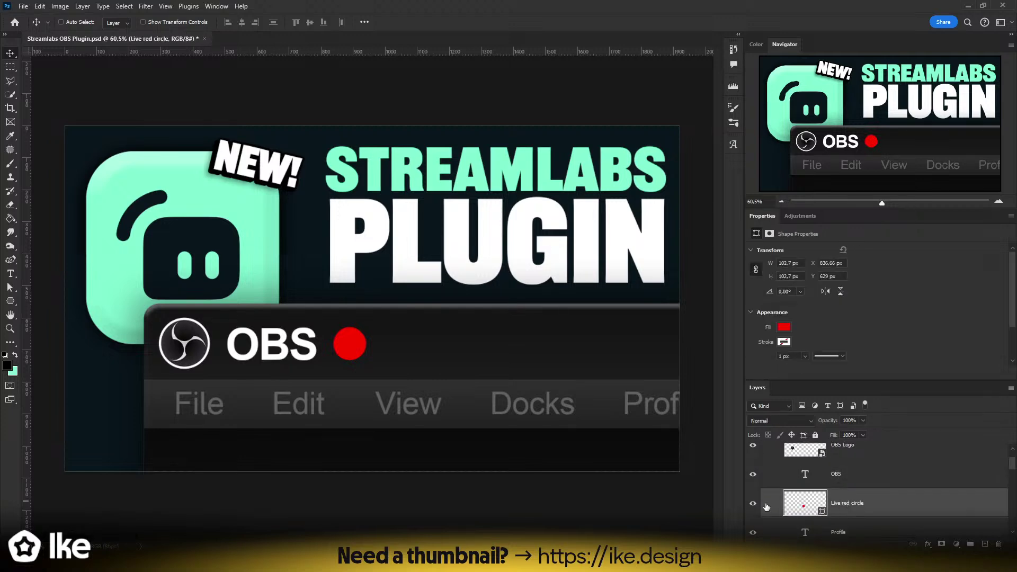
pyautogui.click(753, 503)
# - Try changing the OBS heading in the window's title bar to "Directly in OBS"
pyautogui.click(819, 476)
pyautogui.doubleClick(238, 347)
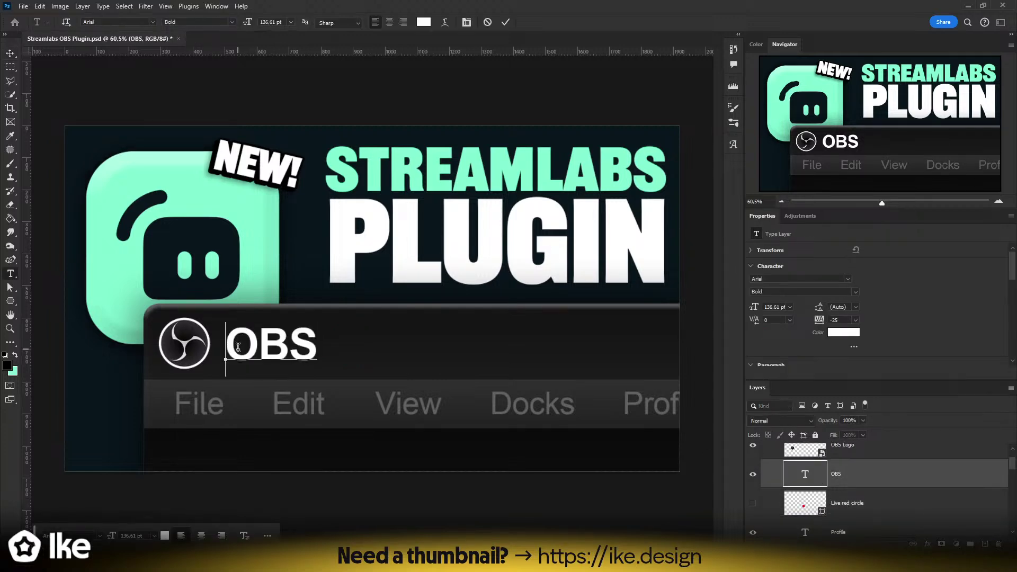
pyautogui.write('Directly in')
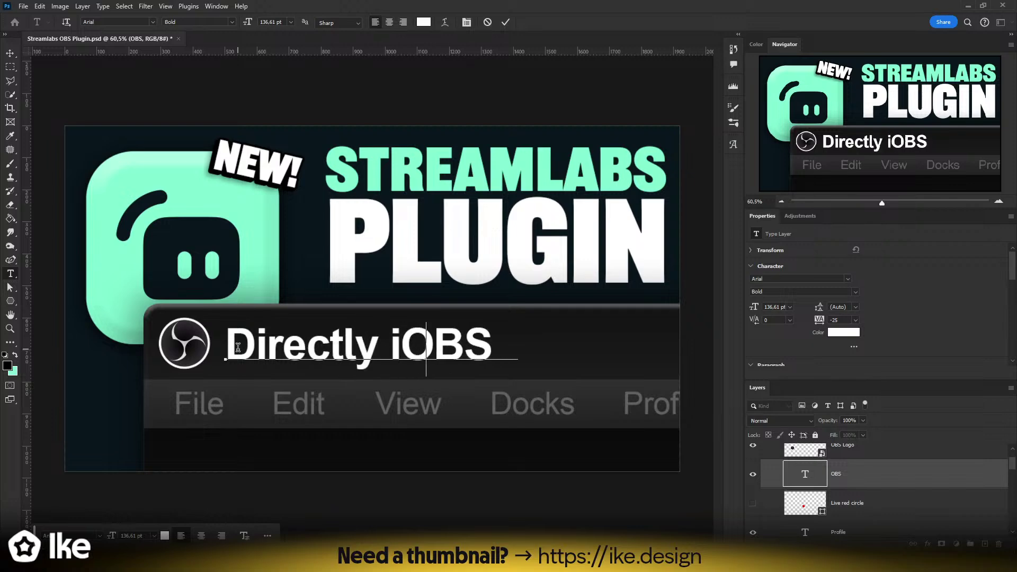
pyautogui.click(506, 22)
pyautogui.press('v')
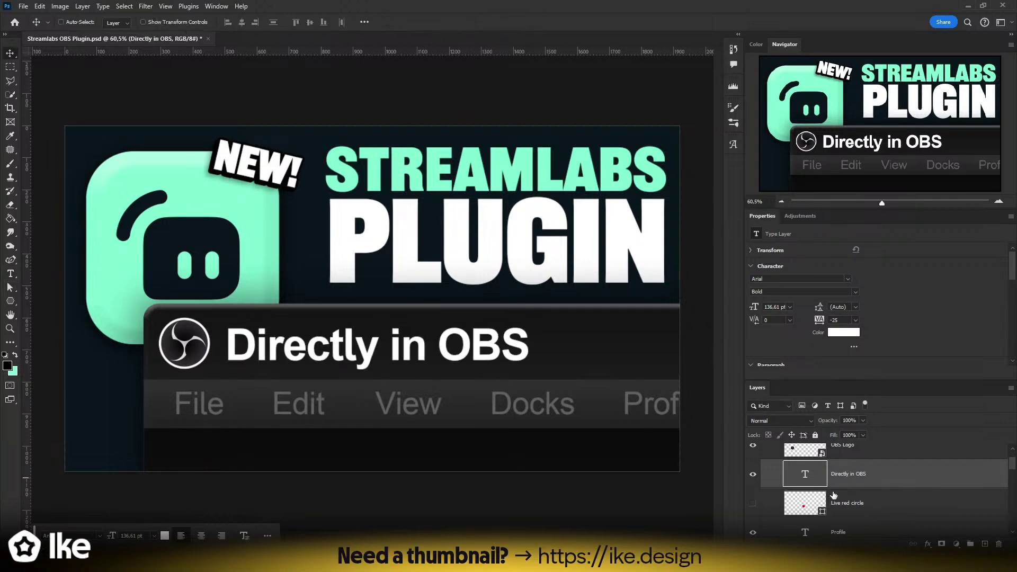
# - Try showing the Live red circle again and placing it just after the "Directly in OBS" heading
pyautogui.click(752, 504)
pyautogui.click(848, 503)
pyautogui.moveTo(362, 372); pyautogui.dragTo(435, 378)
pyautogui.press('z')
pyautogui.hotkey('ctrl', '0')
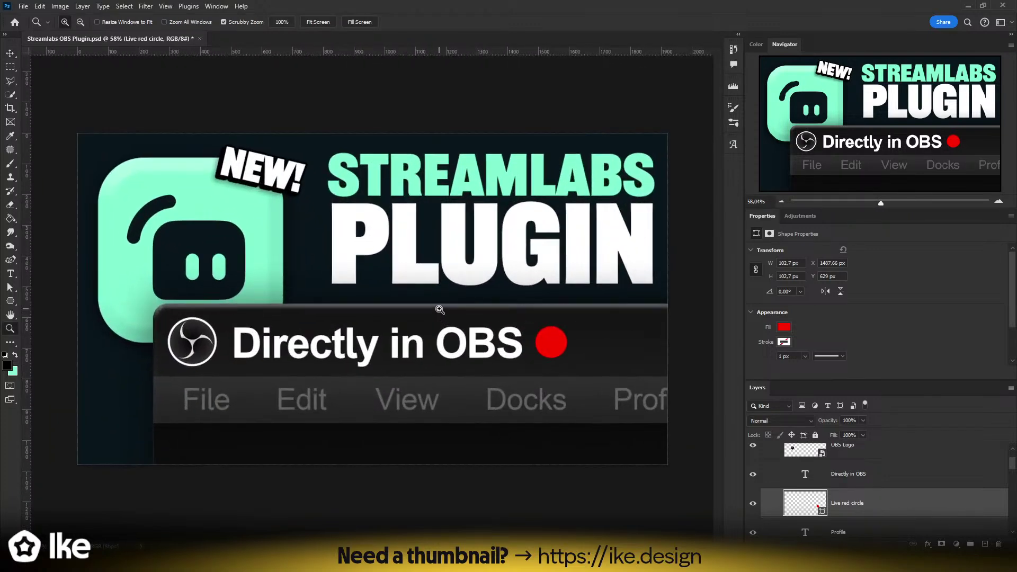
pyautogui.press('v')
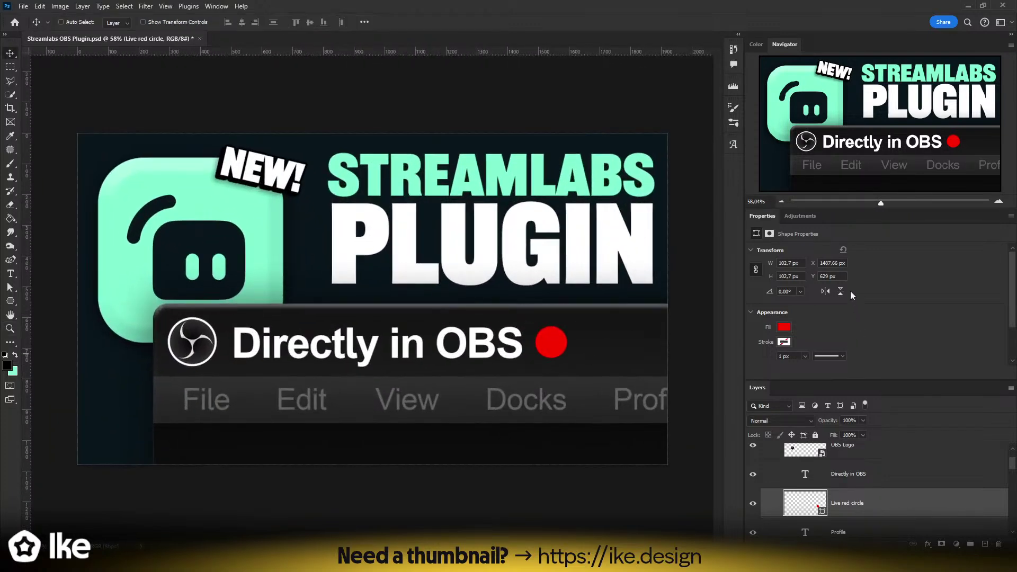
# - Undo the red circle's move and display, and the "Directly in OBS" text change
pyautogui.click(864, 474)
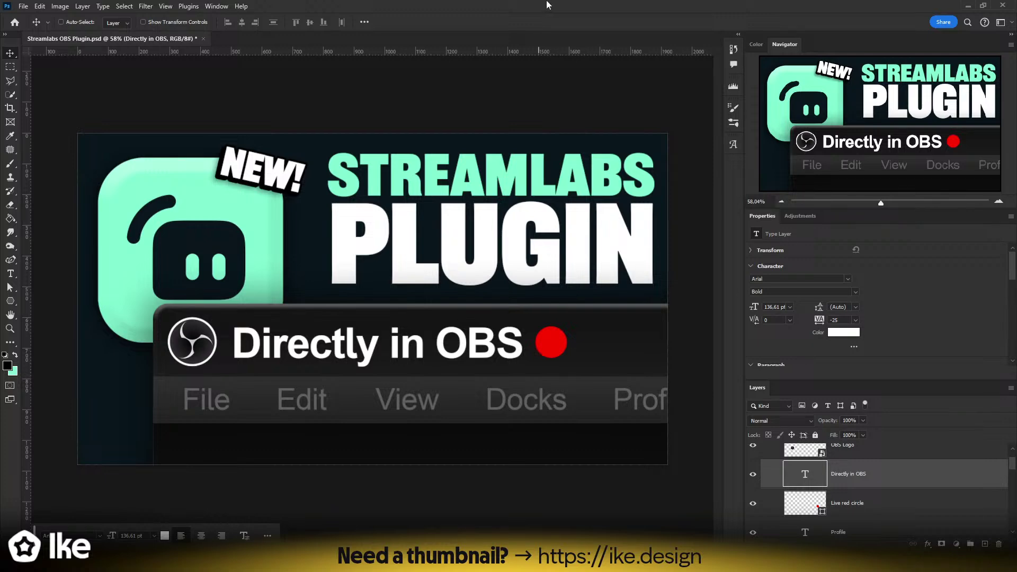
pyautogui.hotkey('ctrl', 'z')
pyautogui.hotkey('ctrl', 'z')
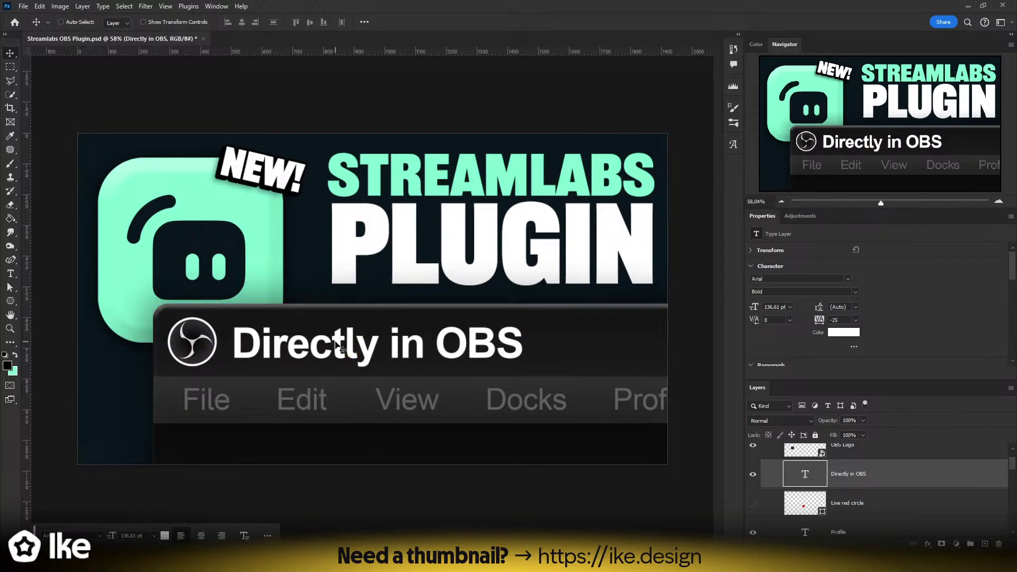
pyautogui.hotkey('ctrl', 'z')
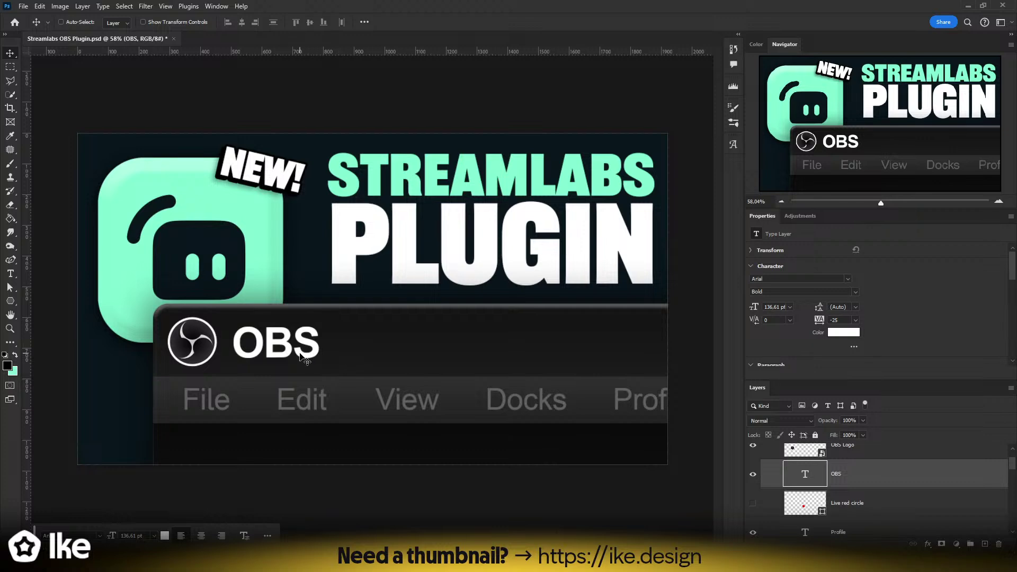
# - Extend the OBS heading in the window's title bar to "OBS Studio"
pyautogui.doubleClick(300, 355)
pyautogui.write('St')
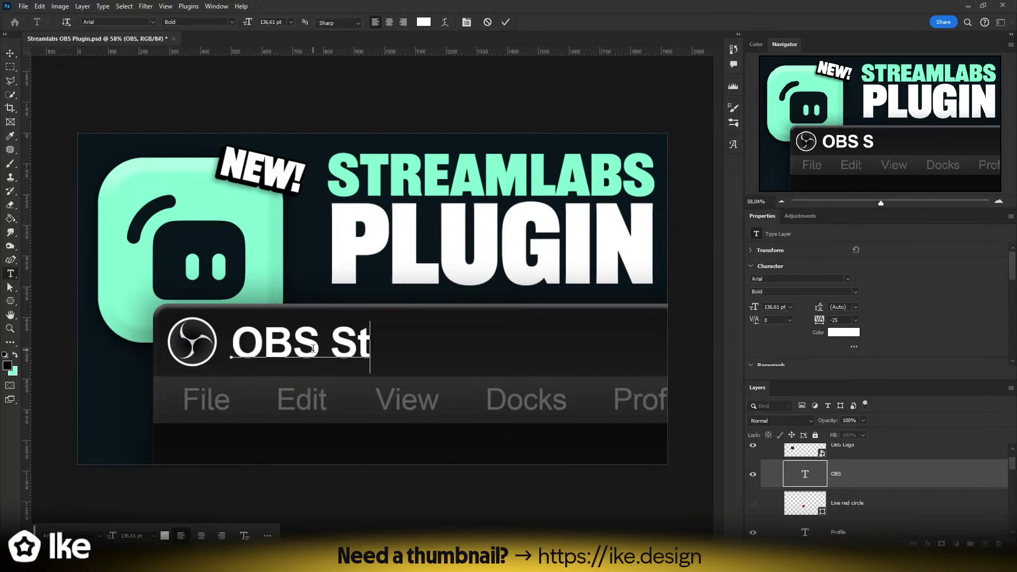
pyautogui.write('udio')
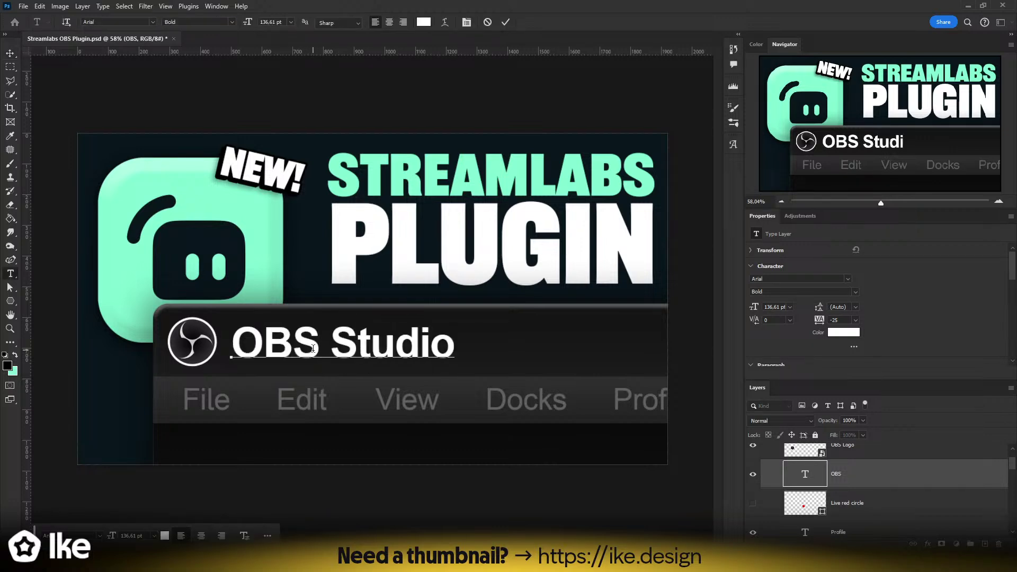
pyautogui.click(507, 22)
# - Show the Live red circle layer and place the circle just after the "OBS Studio" heading, vertically centred with the text
pyautogui.press('v')
pyautogui.click(753, 503)
pyautogui.moveTo(406, 360); pyautogui.dragTo(546, 358)
pyautogui.hotkey('ctrl', 'z')
pyautogui.click(851, 495)
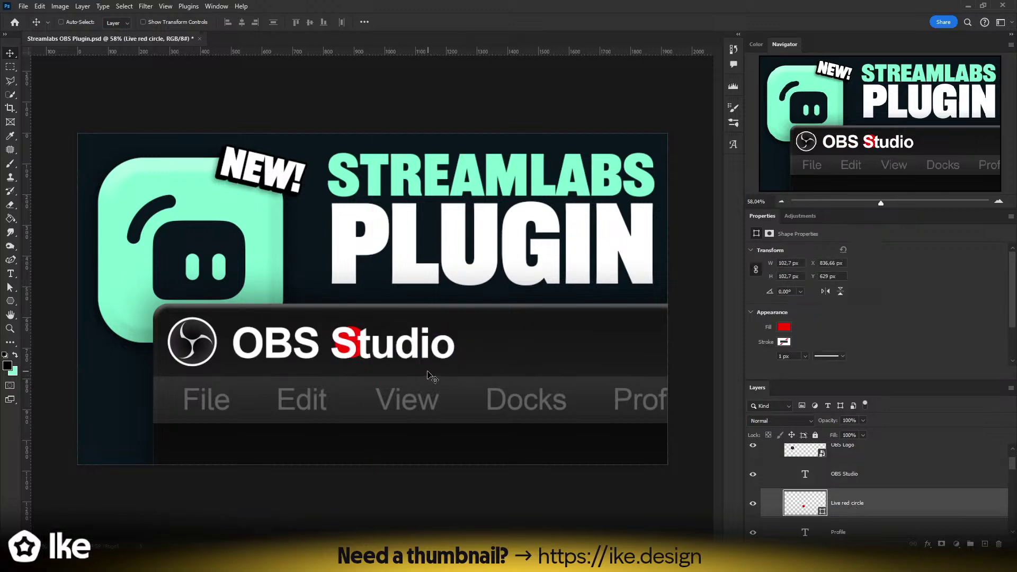
pyautogui.moveTo(475, 357); pyautogui.dragTo(617, 355)
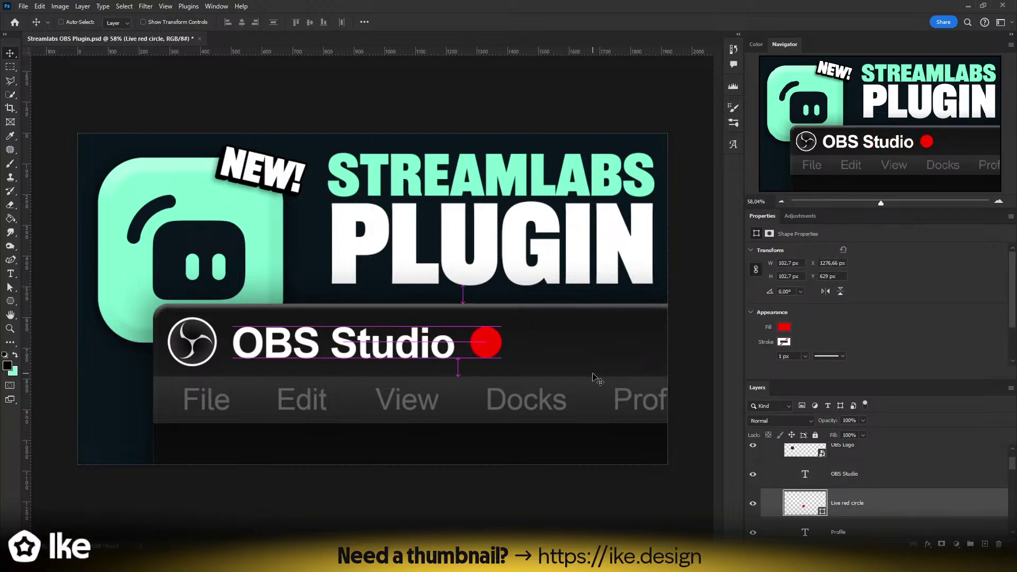
pyautogui.moveTo(491, 357); pyautogui.dragTo(489, 357)
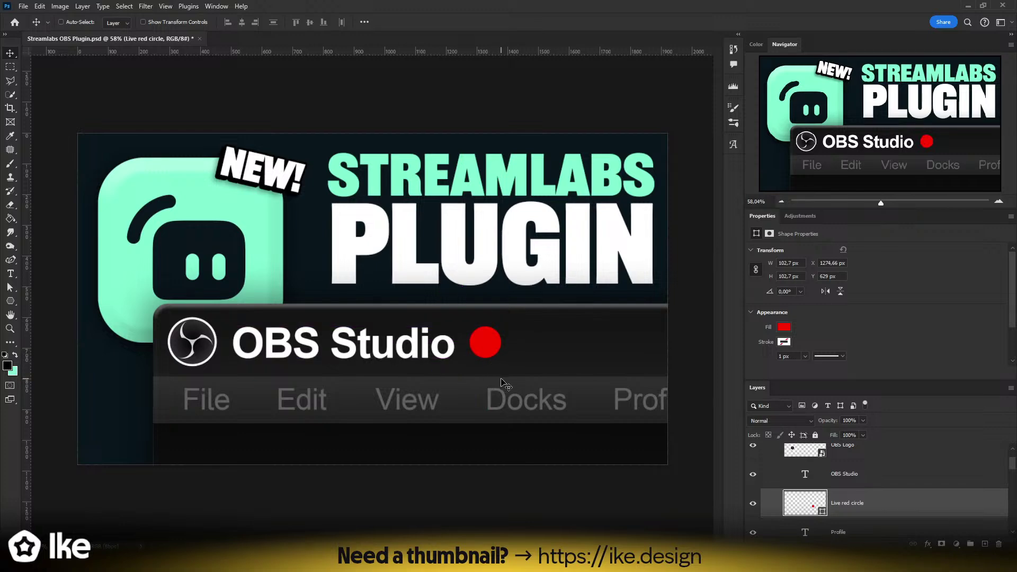
# - Shift the "OBS Studio" heading slightly right, a little closer to the red circle
pyautogui.click(847, 474)
pyautogui.moveTo(393, 353); pyautogui.dragTo(394, 353)
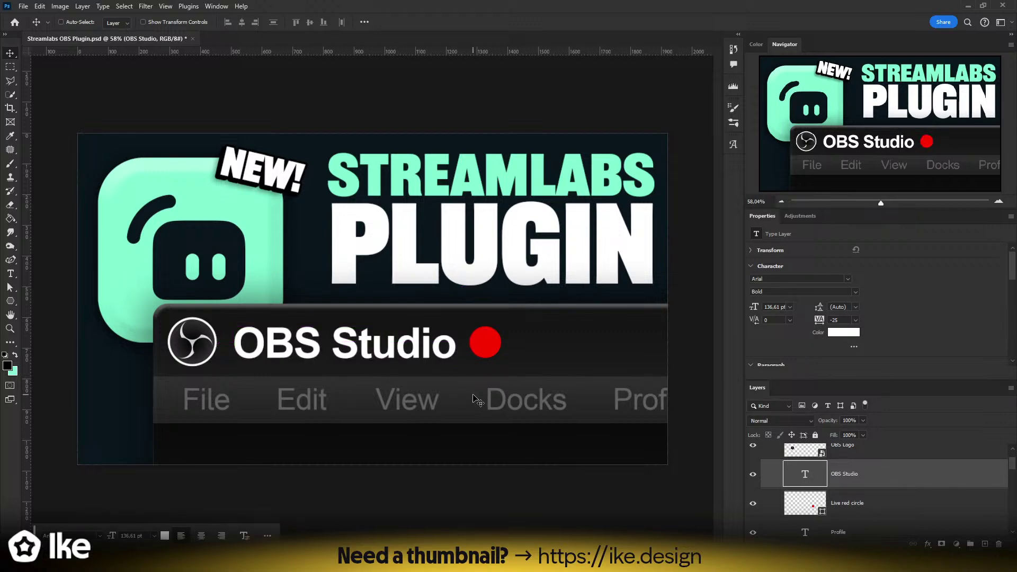
pyautogui.press('z')
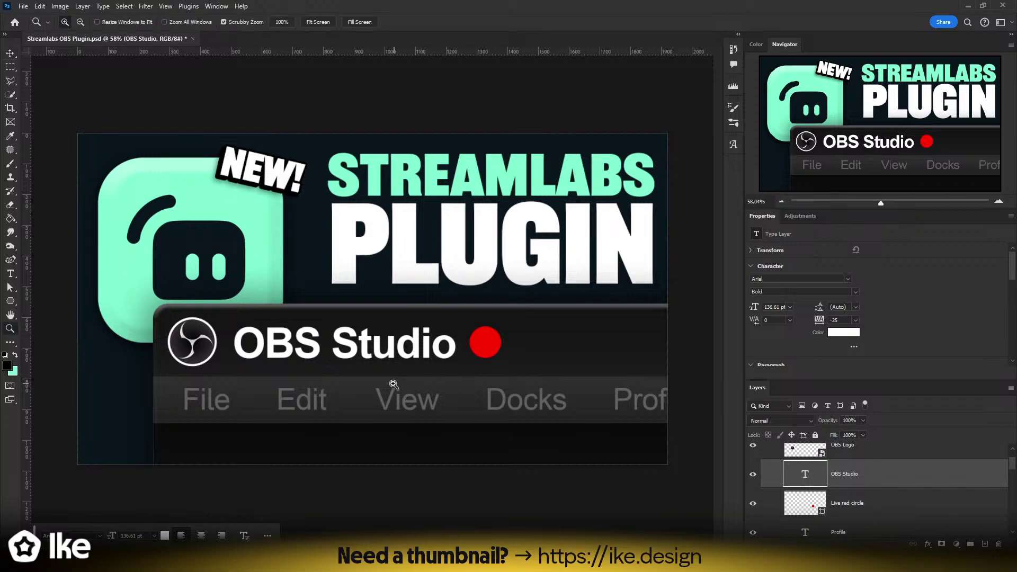
pyautogui.moveTo(407, 386); pyautogui.dragTo(359, 390)
pyautogui.moveTo(396, 302); pyautogui.dragTo(426, 308)
pyautogui.click(10, 53)
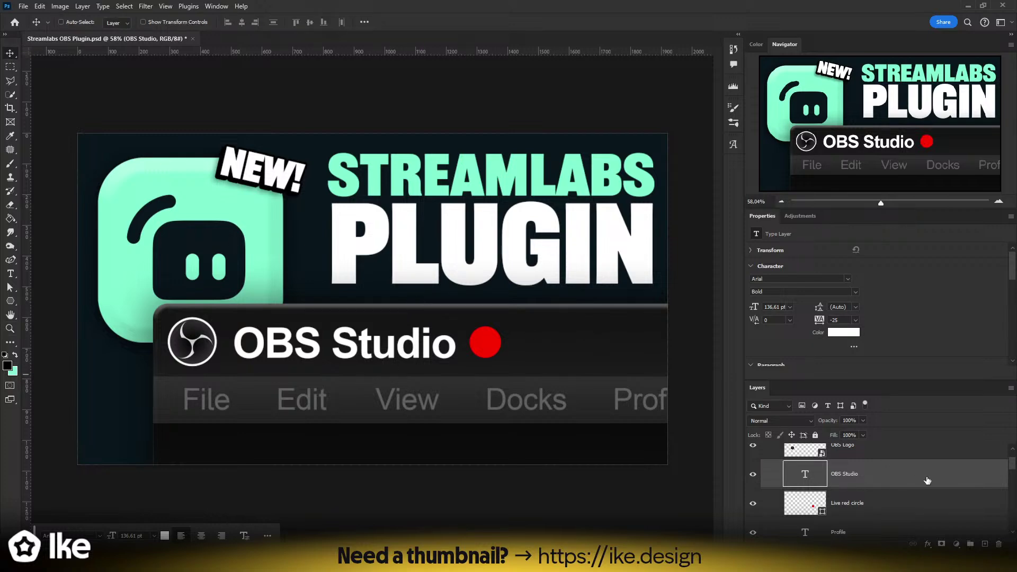
# - Collapse the OBS Window group and move it about 51 px down and well to the right, overlapping only the icon's lower-right corner
pyautogui.scroll(2, 883, 480)
pyautogui.click(786, 464)
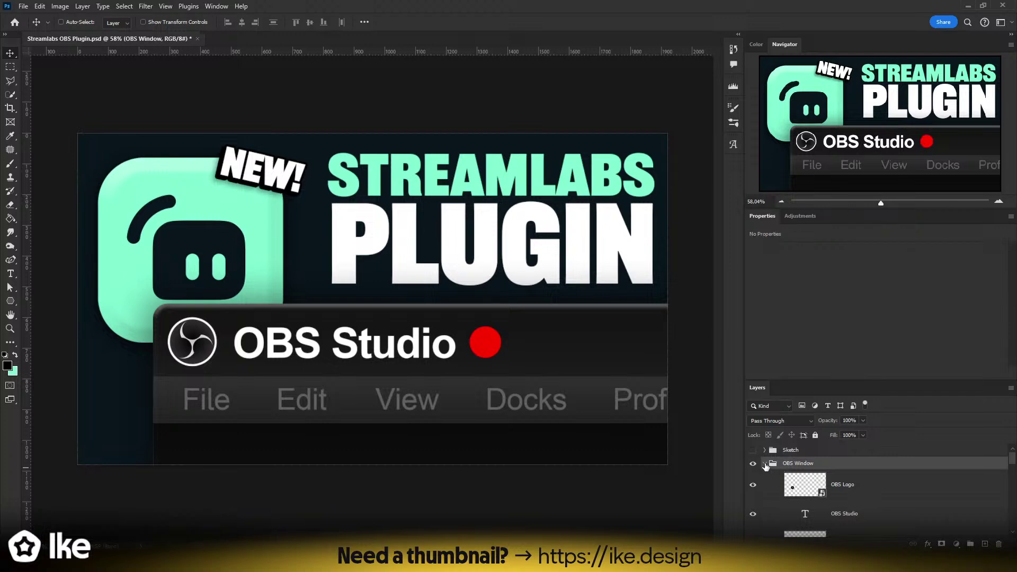
pyautogui.click(764, 464)
pyautogui.click(797, 507)
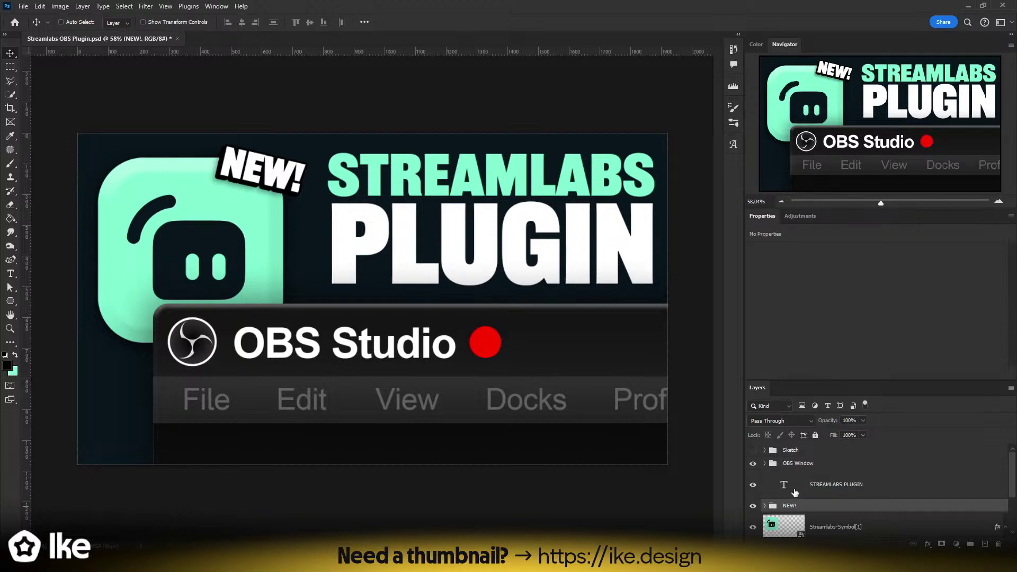
pyautogui.click(797, 463)
pyautogui.moveTo(449, 374); pyautogui.dragTo(453, 389)
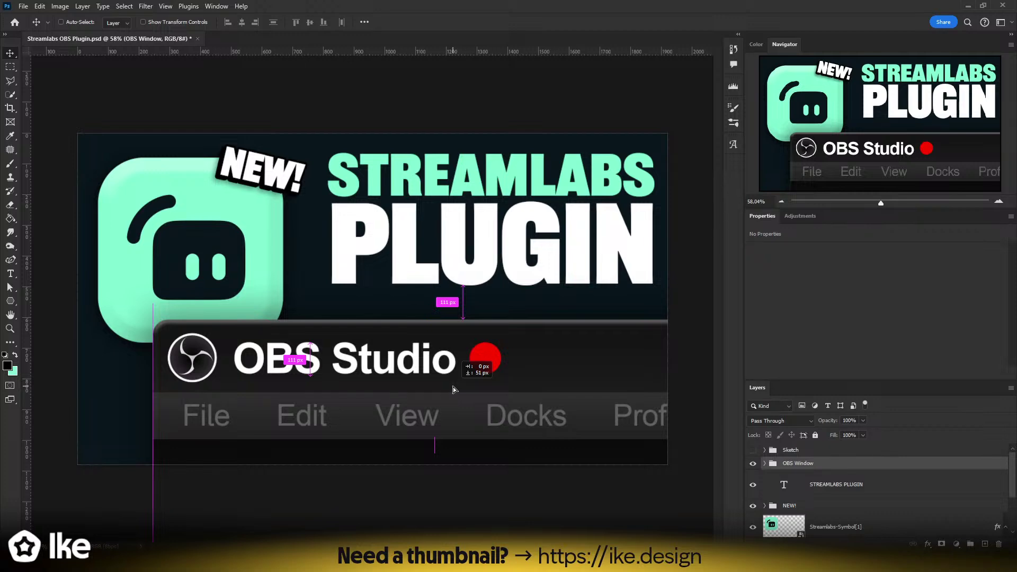
pyautogui.moveTo(453, 390); pyautogui.dragTo(500, 379)
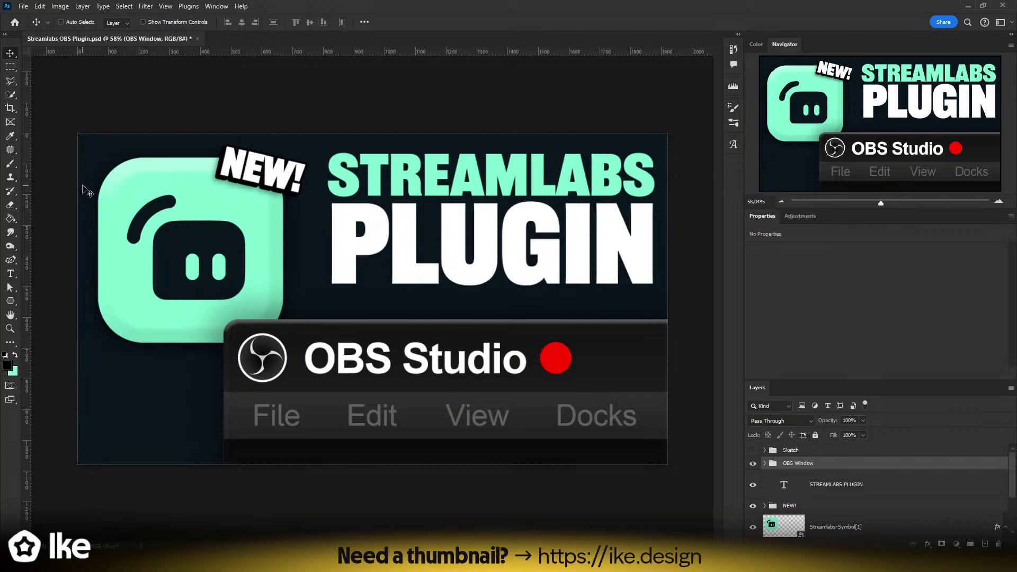
# - Add a new layer above the Streamlabs symbol and sample white from the PLUGIN title as the brush colour
pyautogui.scroll(-1, 854, 484)
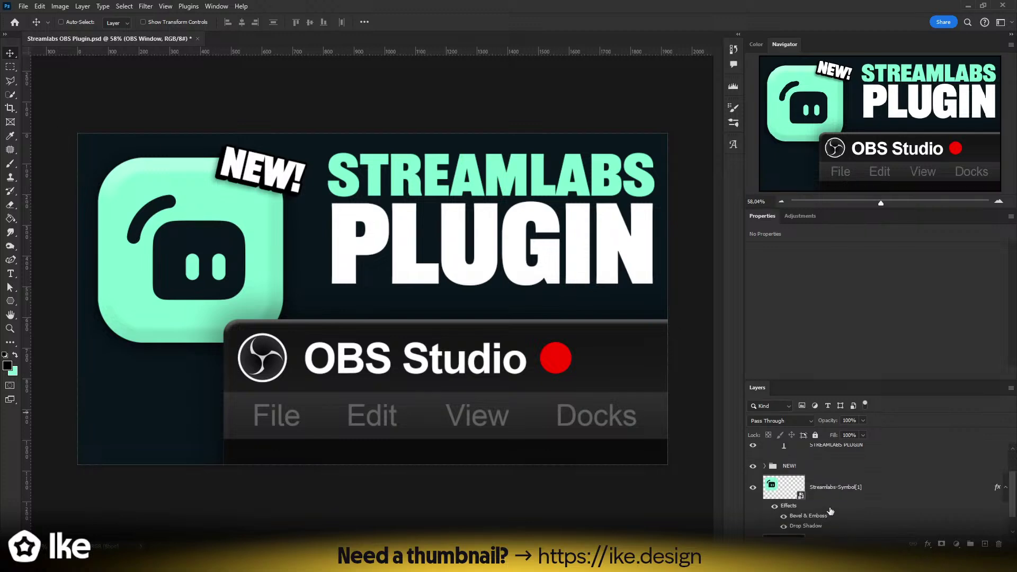
pyautogui.click(833, 492)
pyautogui.click(985, 544)
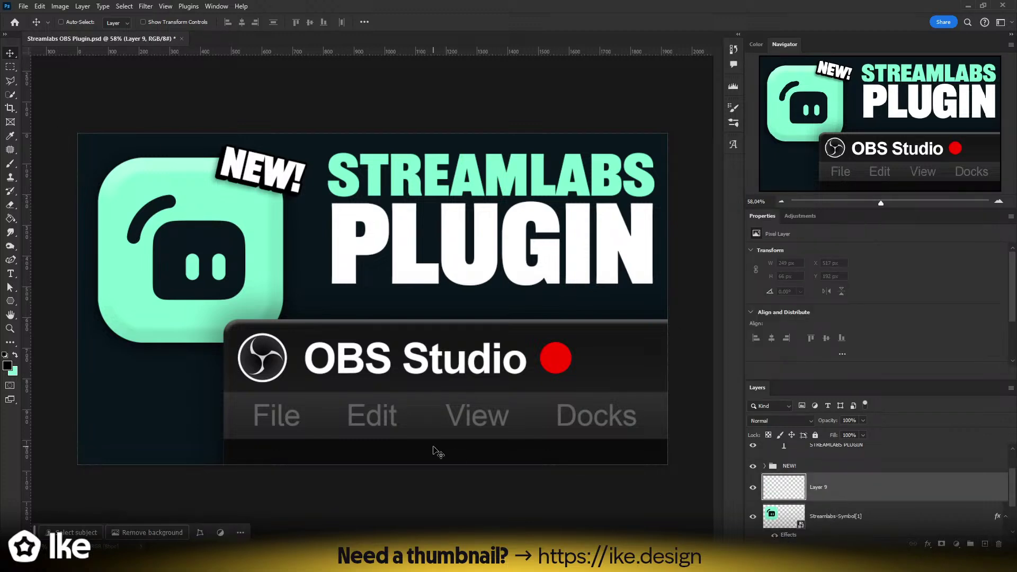
pyautogui.press('b')
pyautogui.moveTo(154, 351); pyautogui.dragTo(55, 358)
pyautogui.press('x')
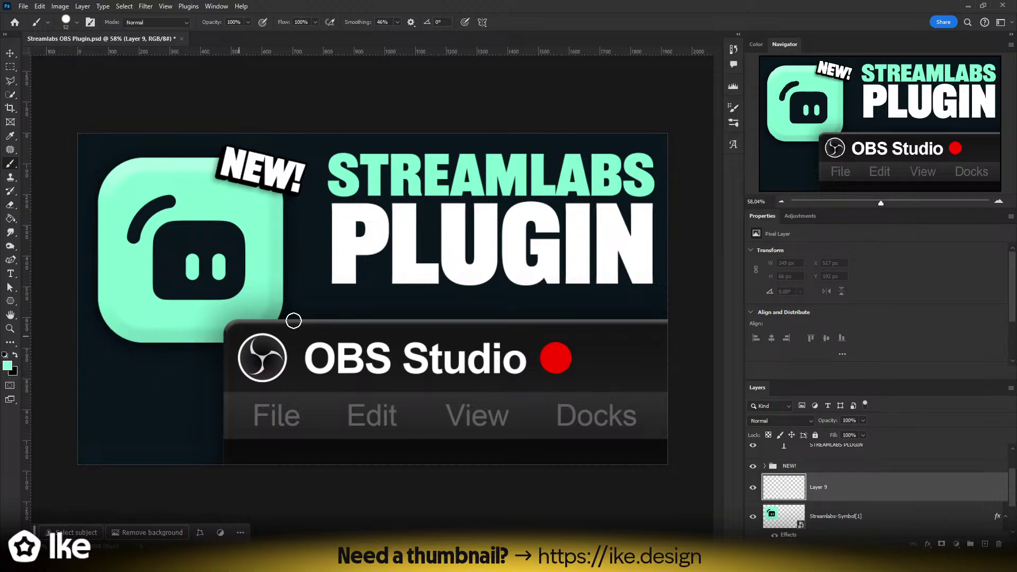
pyautogui.keyDown('alt'); pyautogui.click(346, 266); pyautogui.keyUp('alt')
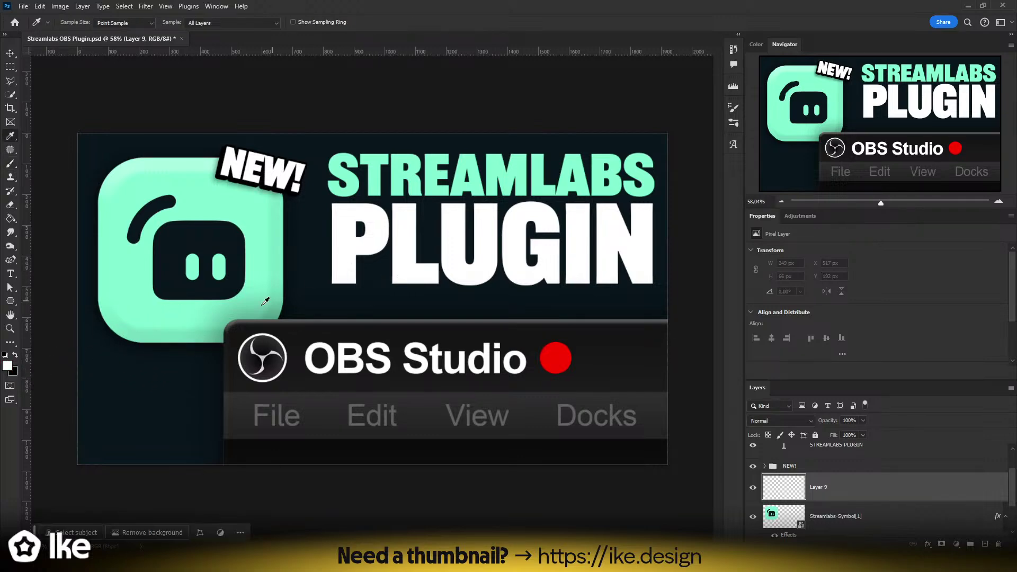
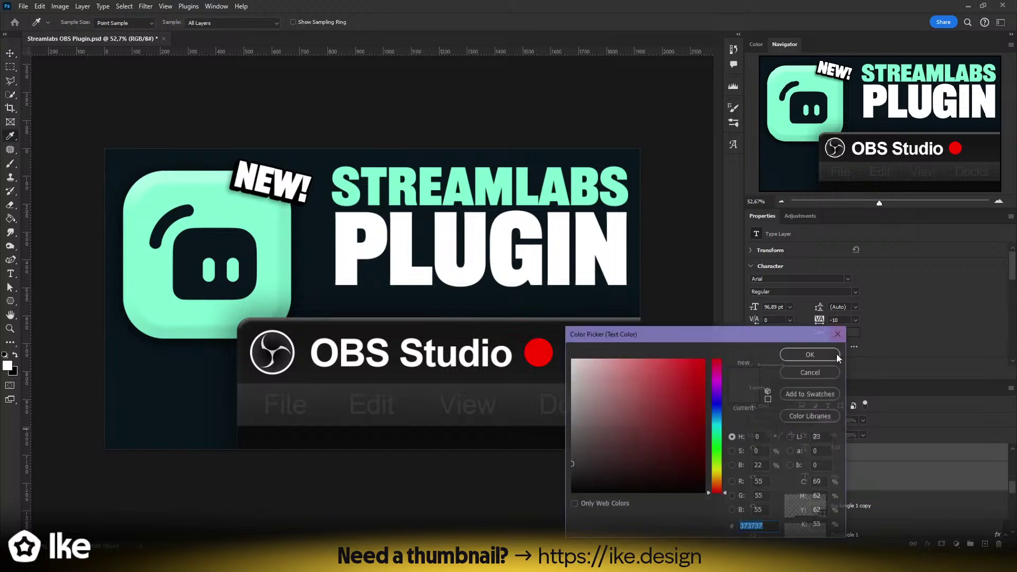
# - Set the File, Edit, View and Docks menu labels to dark grey #373737 and preview the Overlay blend mode on them
pyautogui.click(809, 354)
pyautogui.click(773, 421)
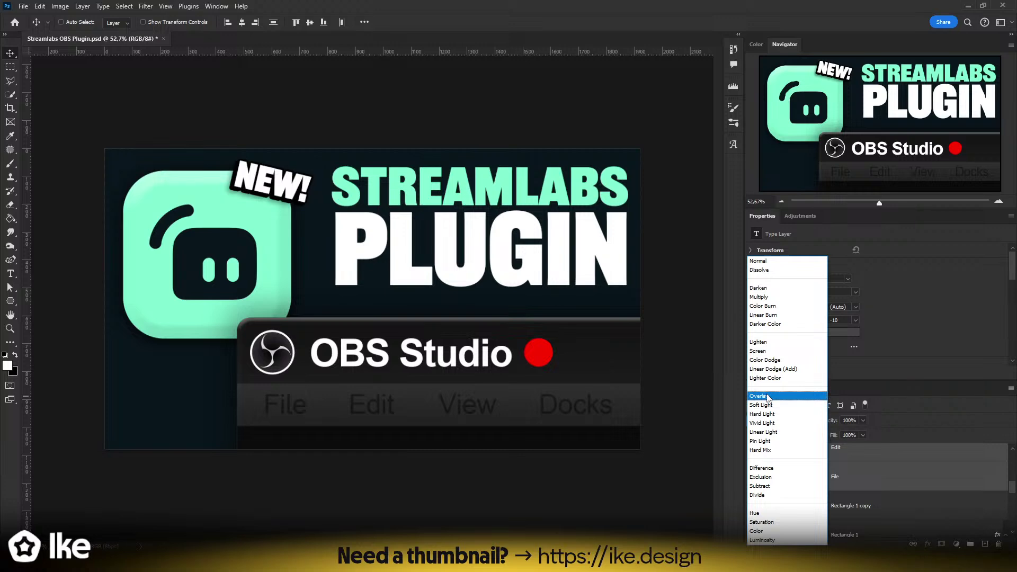
pyautogui.click(915, 354)
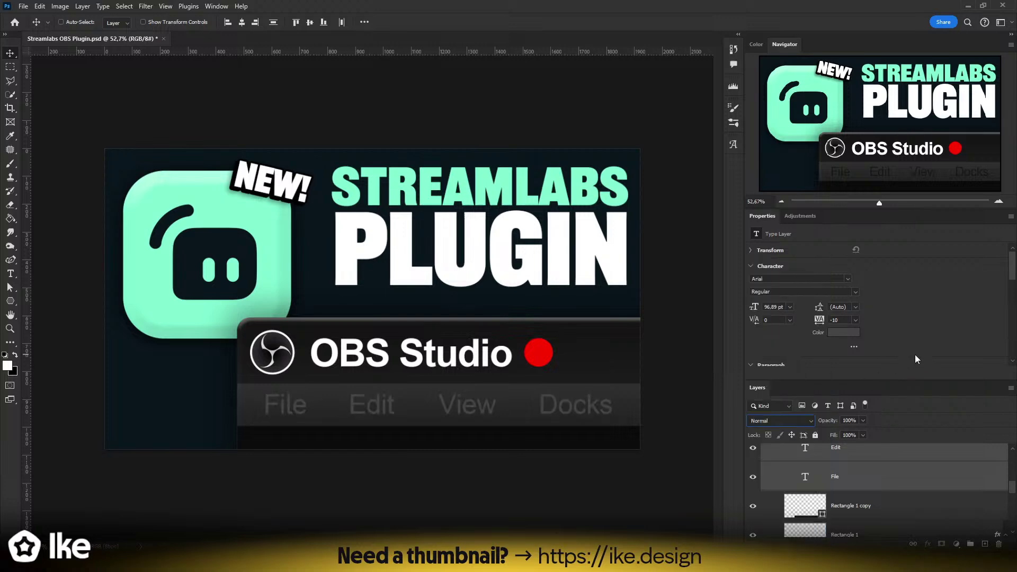
pyautogui.click(10, 330)
pyautogui.moveTo(408, 296)
pyautogui.mouseDown()
pyautogui.moveTo(340, 290)
pyautogui.moveTo(415, 282)
pyautogui.mouseUp()
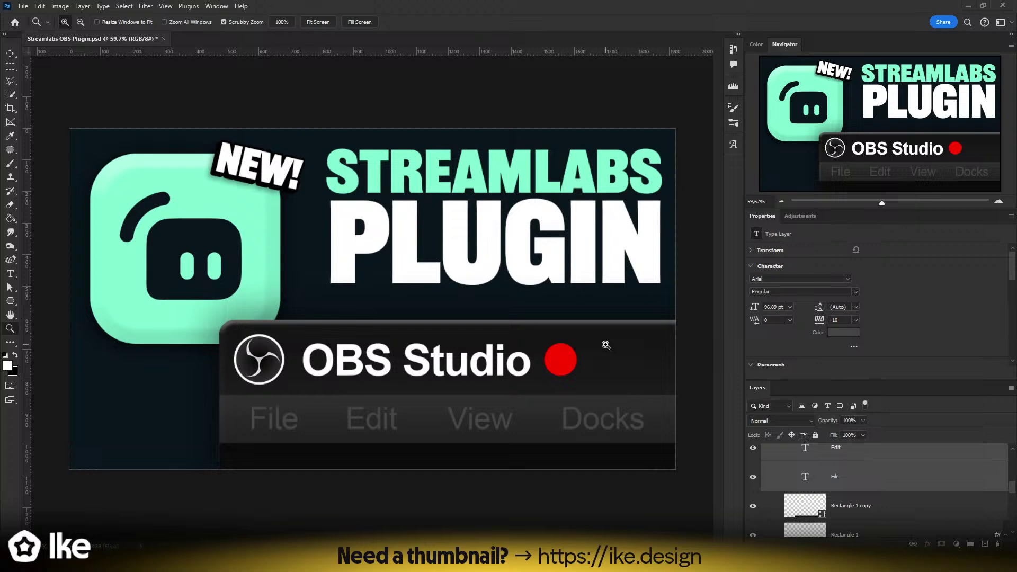
pyautogui.click(10, 53)
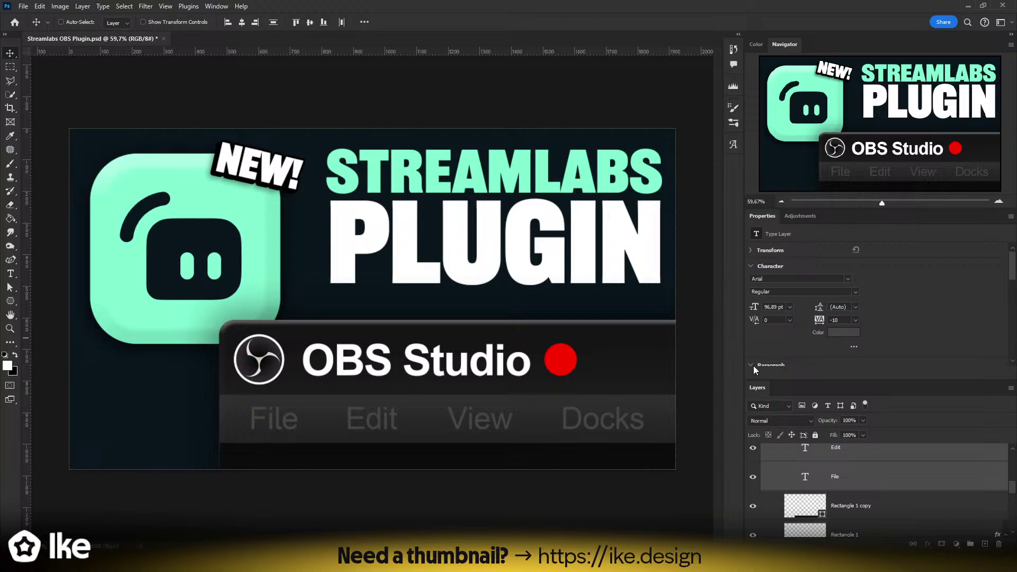
# - Select the OBS Window group and collapse it
pyautogui.scroll(5, 845, 466)
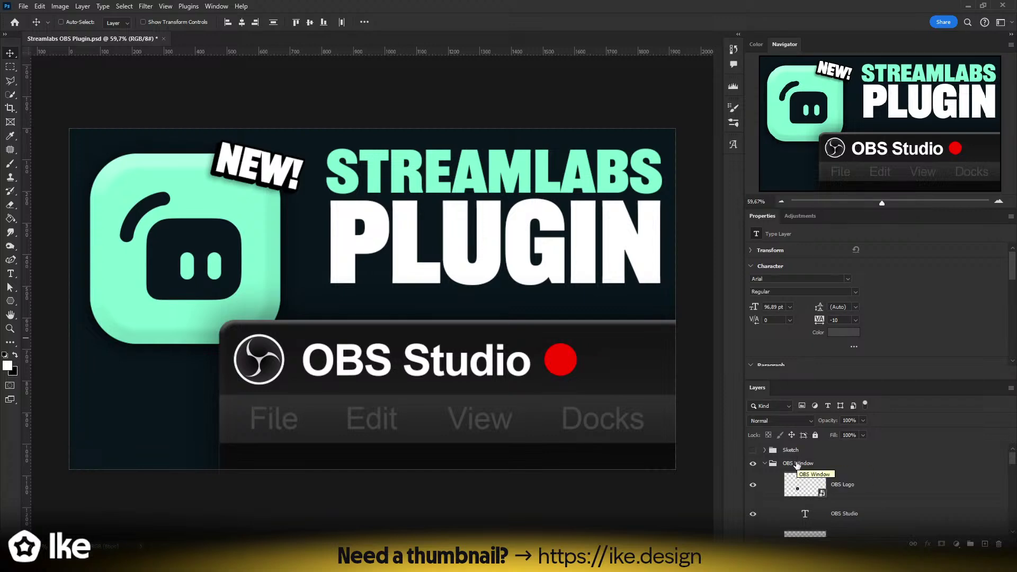
pyautogui.click(797, 464)
pyautogui.click(764, 463)
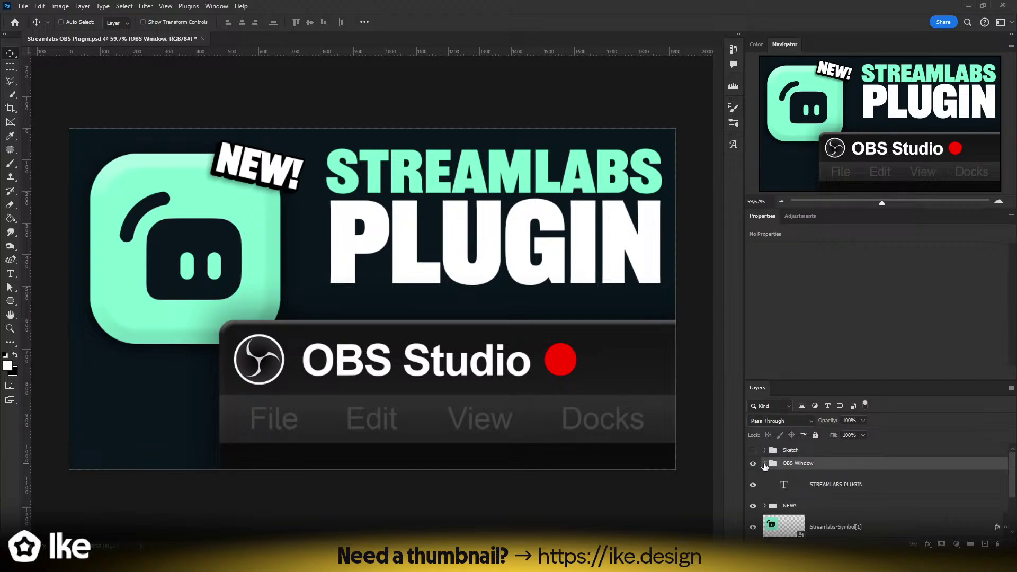
# - Move the STREAMLABS PLUGIN title slightly left, widening its margin to the canvas's right edge
pyautogui.click(801, 478)
pyautogui.moveTo(473, 256); pyautogui.dragTo(452, 283)
pyautogui.hotkey('ctrl', 'space')
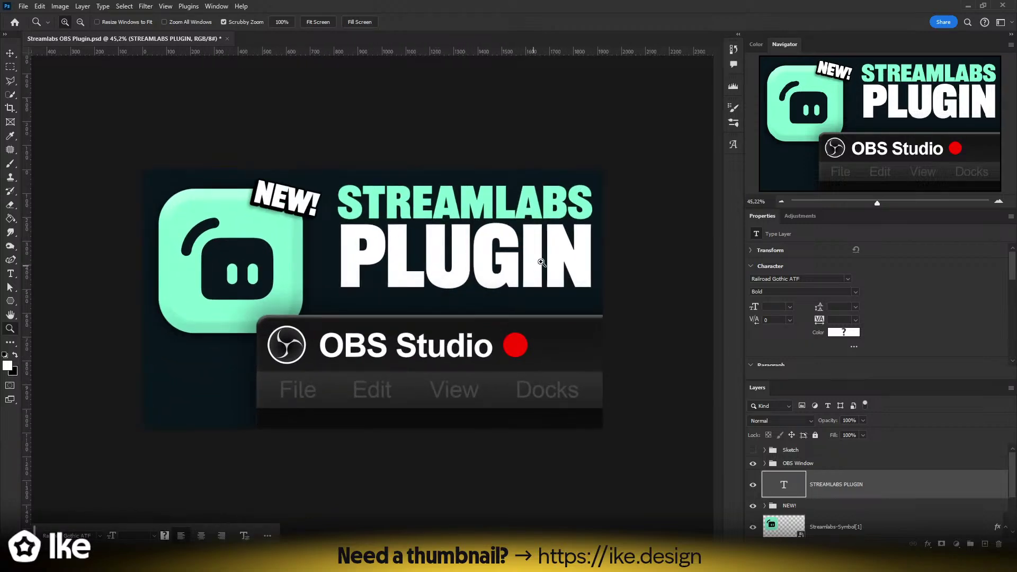
pyautogui.moveTo(604, 182); pyautogui.dragTo(599, 159)
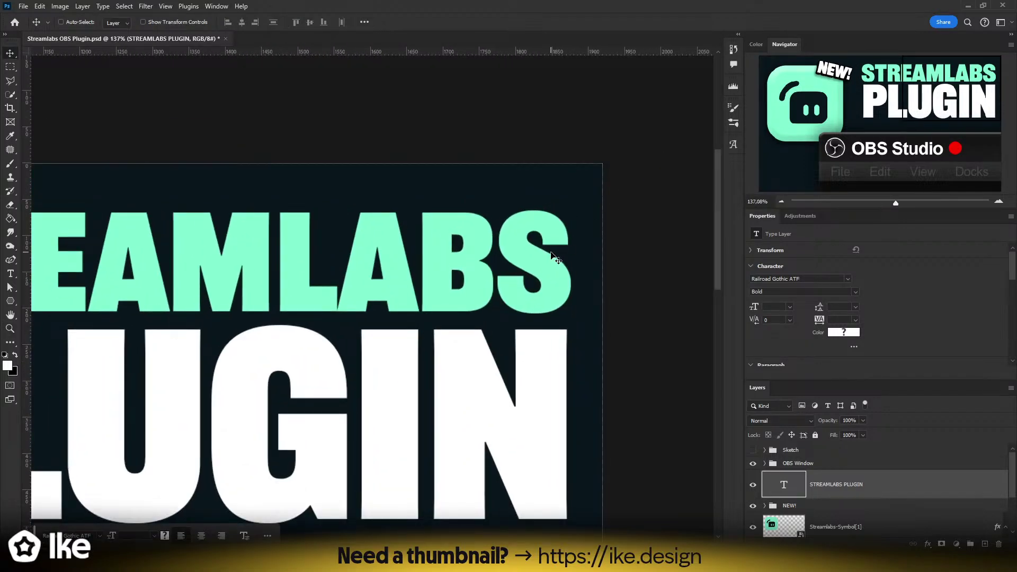
pyautogui.hotkey('ctrl', 'space')
pyautogui.moveTo(533, 256); pyautogui.dragTo(472, 279)
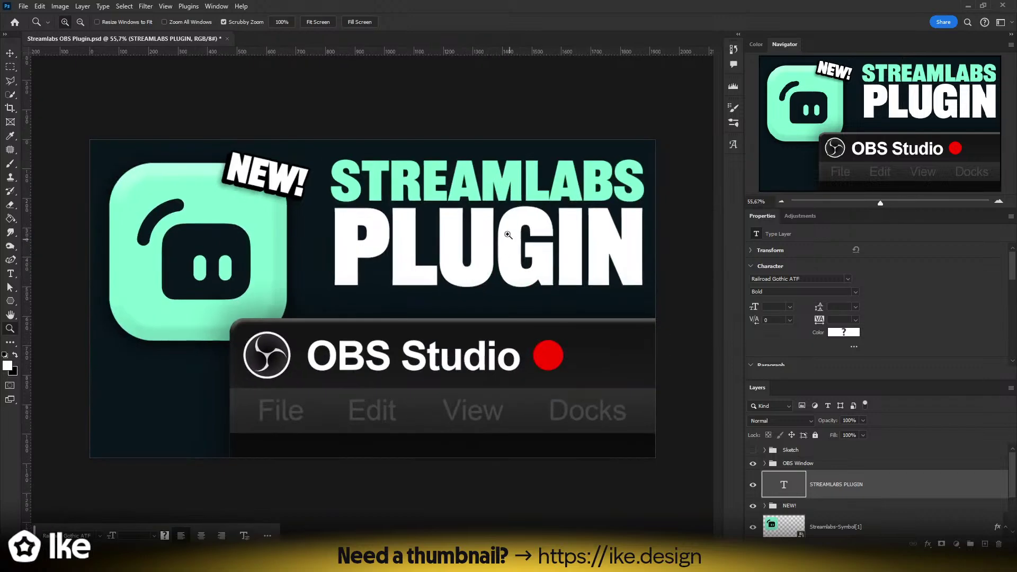
pyautogui.moveTo(509, 235)
pyautogui.mouseDown()
pyautogui.moveTo(528, 223)
pyautogui.moveTo(505, 226)
pyautogui.mouseUp()
pyautogui.hotkey('ctrl', 'space')
pyautogui.moveTo(665, 143); pyautogui.dragTo(378, 252)
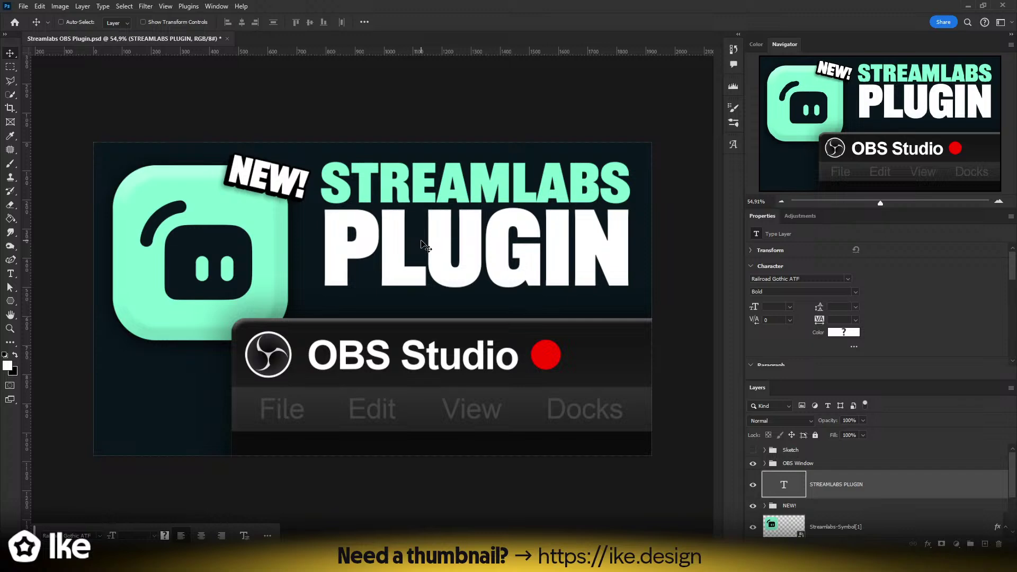
pyautogui.press('Left')
pyautogui.press('Left')
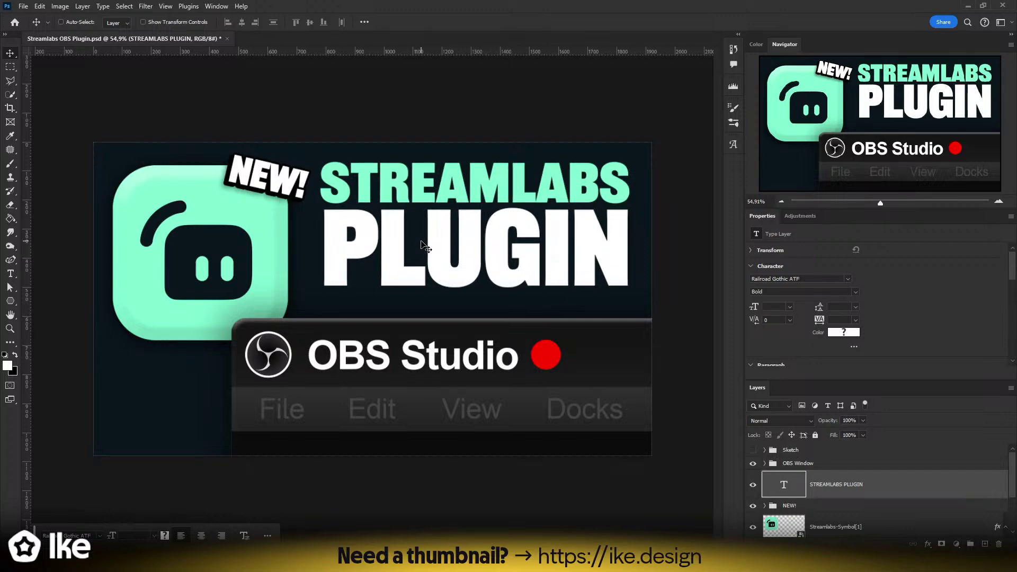
# - Try enlarging the STREAMLABS PLUGIN title slightly with Free Transform
pyautogui.hotkey('ctrl', 't')
pyautogui.moveTo(476, 313); pyautogui.dragTo(475, 318)
pyautogui.press('Return')
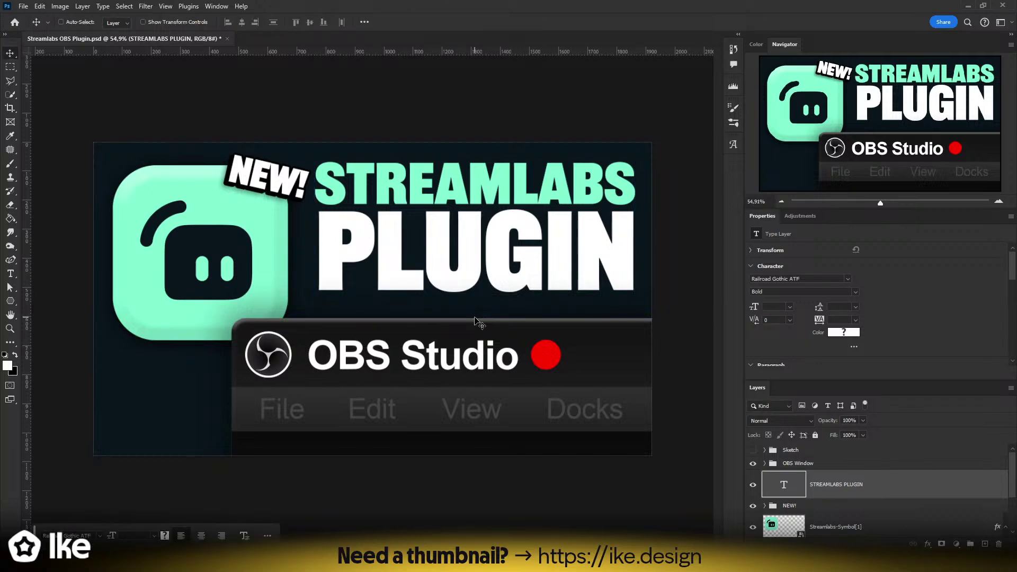
pyautogui.press('z')
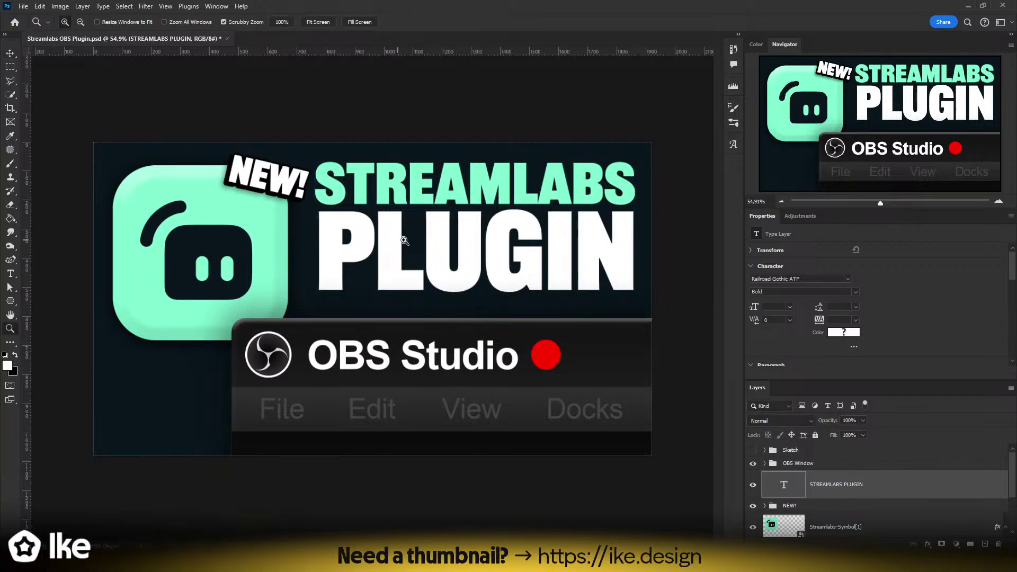
pyautogui.moveTo(402, 239); pyautogui.dragTo(410, 242)
pyautogui.press('v')
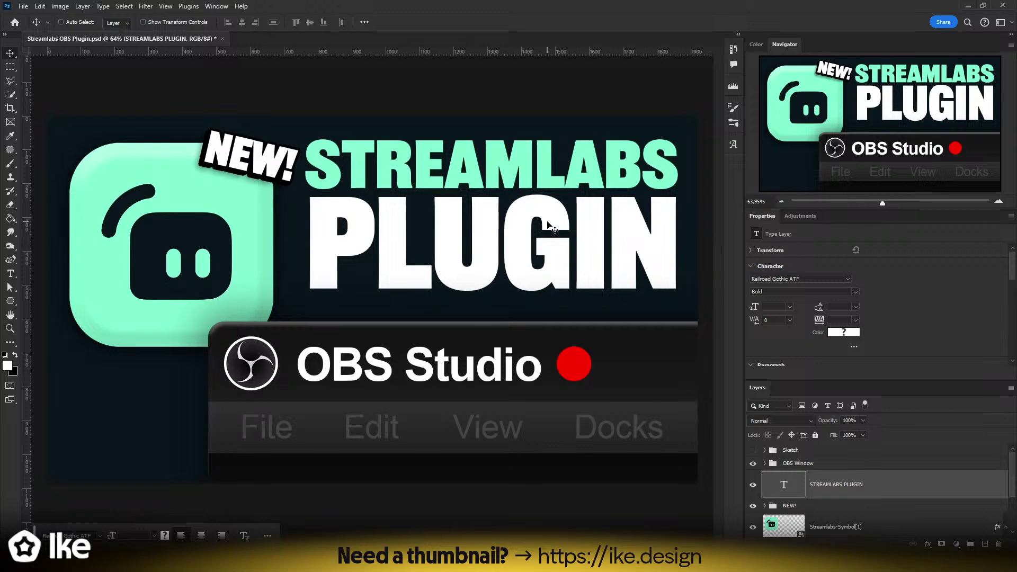
# - Try moving the enlarged title slightly left toward the NEW! label, and undo both the move and the enlargement
pyautogui.press('z')
pyautogui.moveTo(692, 119); pyautogui.dragTo(733, 102)
pyautogui.moveTo(540, 195); pyautogui.dragTo(457, 245)
pyautogui.press('v')
pyautogui.press('z')
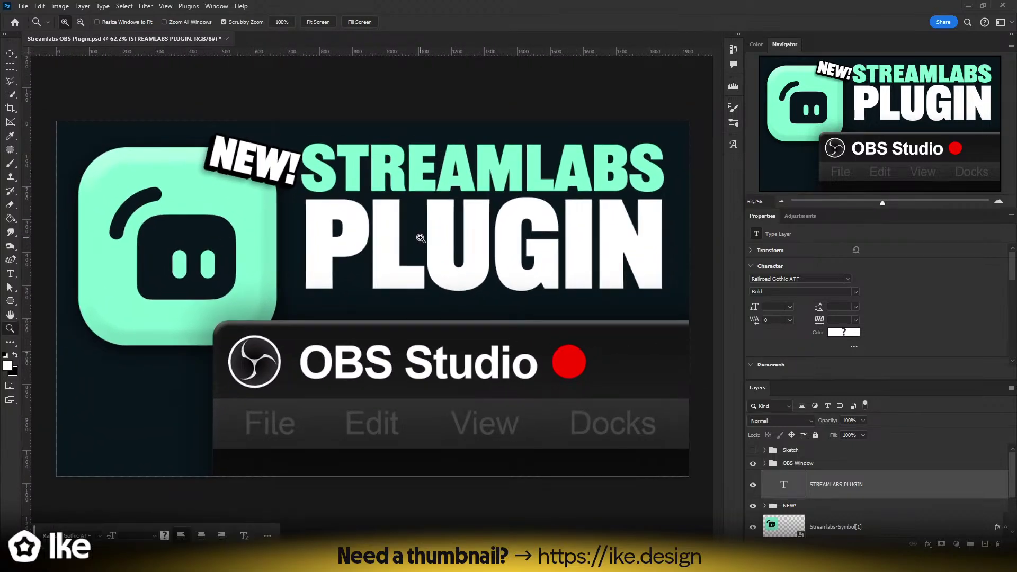
pyautogui.press('v')
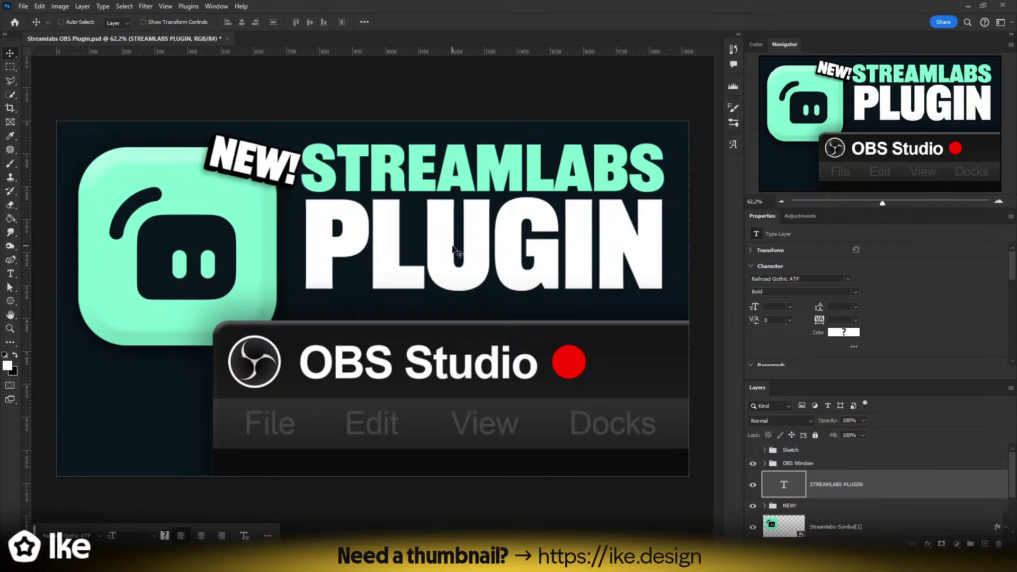
pyautogui.press('ctrl')
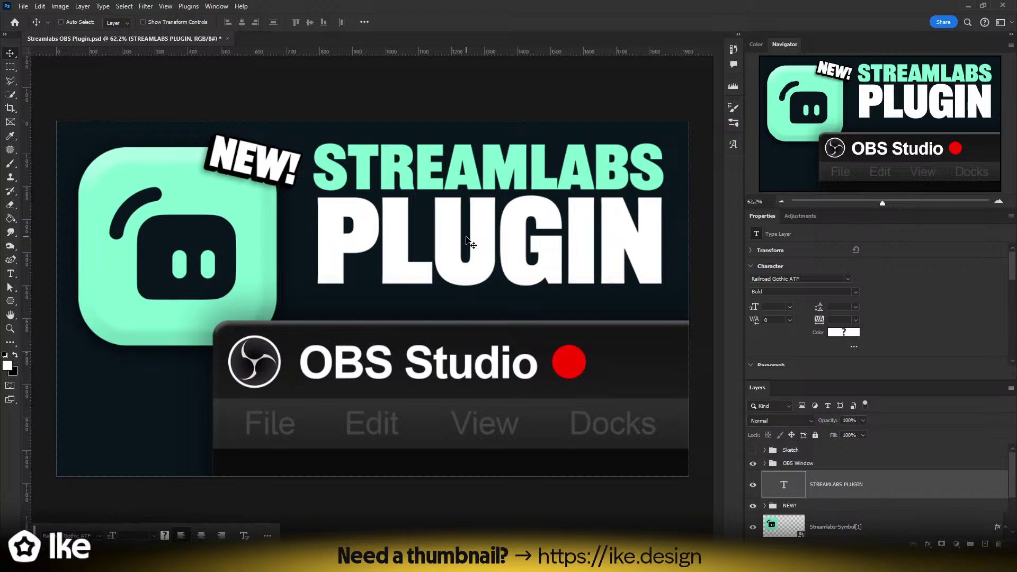
# - Move the STREAMLABS PLUGIN title flush into the canvas's upper-right corner
pyautogui.press('z')
pyautogui.moveTo(629, 135); pyautogui.dragTo(453, 156)
pyautogui.press('v')
pyautogui.moveTo(435, 215); pyautogui.dragTo(505, 154)
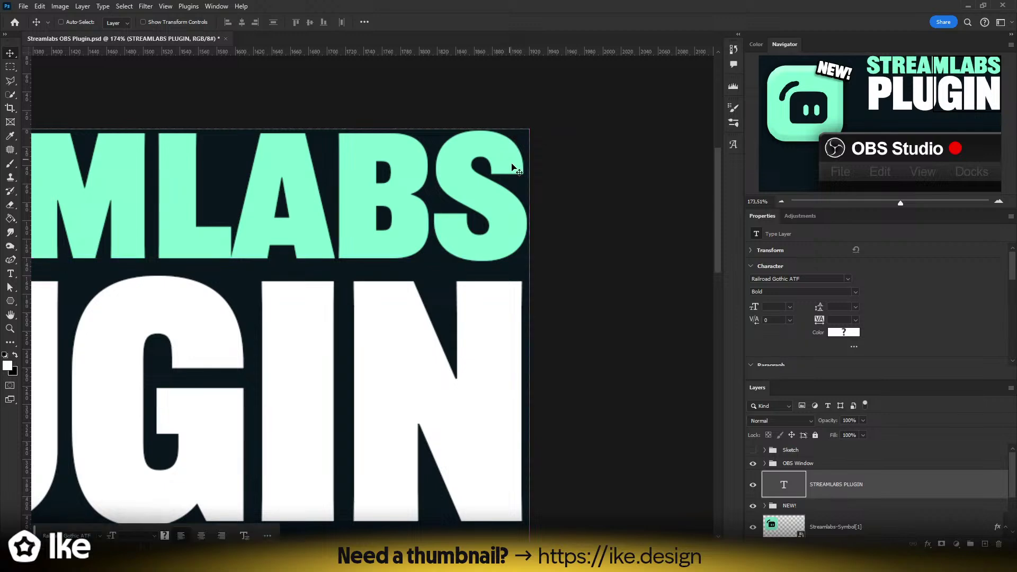
# - Move the STREAMLABS PLUGIN title down and left from the canvas's upper-right corner, leaving a margin at the canvas edges
pyautogui.scroll(-5, 513, 167)
pyautogui.moveTo(436, 200); pyautogui.dragTo(407, 220)
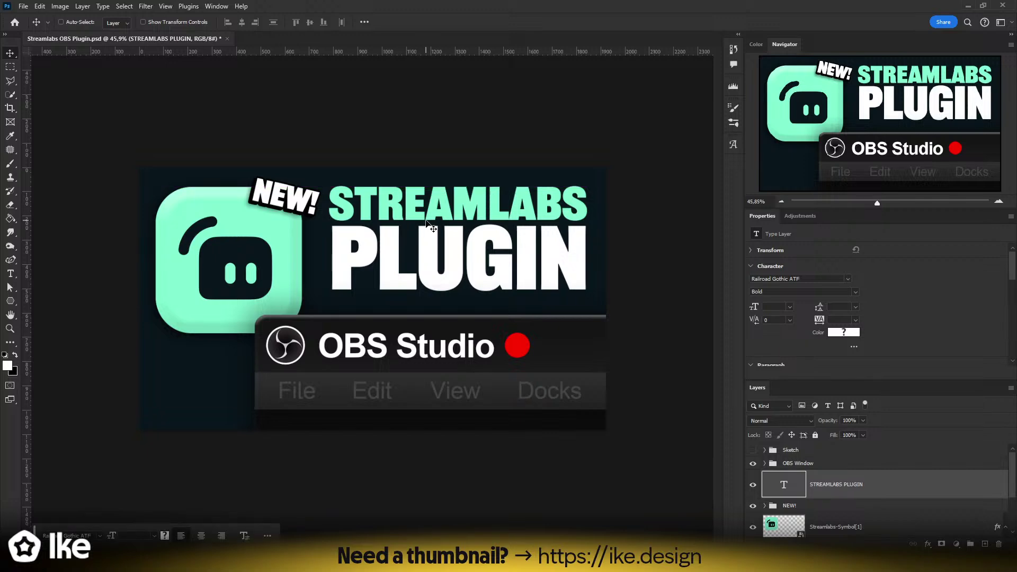
pyautogui.press('z')
pyautogui.moveTo(430, 227); pyautogui.dragTo(400, 227)
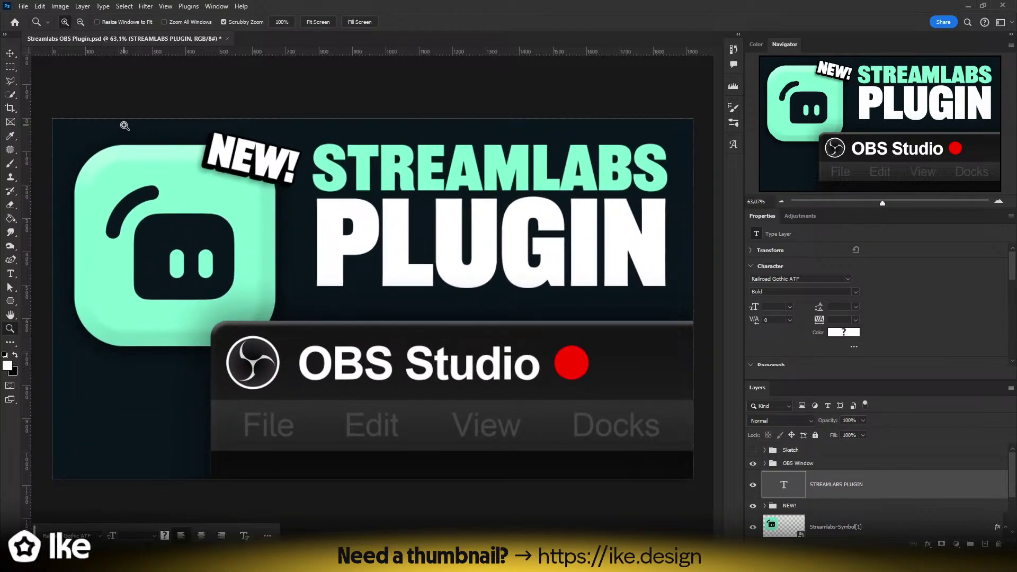
# - Move the OBS Window group up and left so it overlaps PLUGIN's lower edge and more of the Streamlabs icon
pyautogui.click(10, 53)
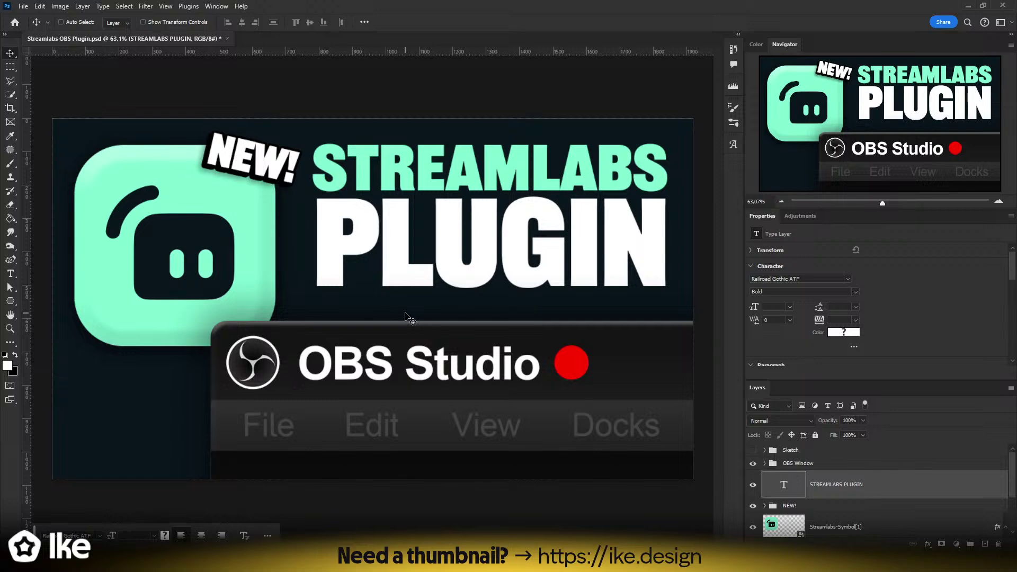
pyautogui.press('z')
pyautogui.moveTo(405, 314); pyautogui.dragTo(371, 306)
pyautogui.hotkey('ctrl', '0')
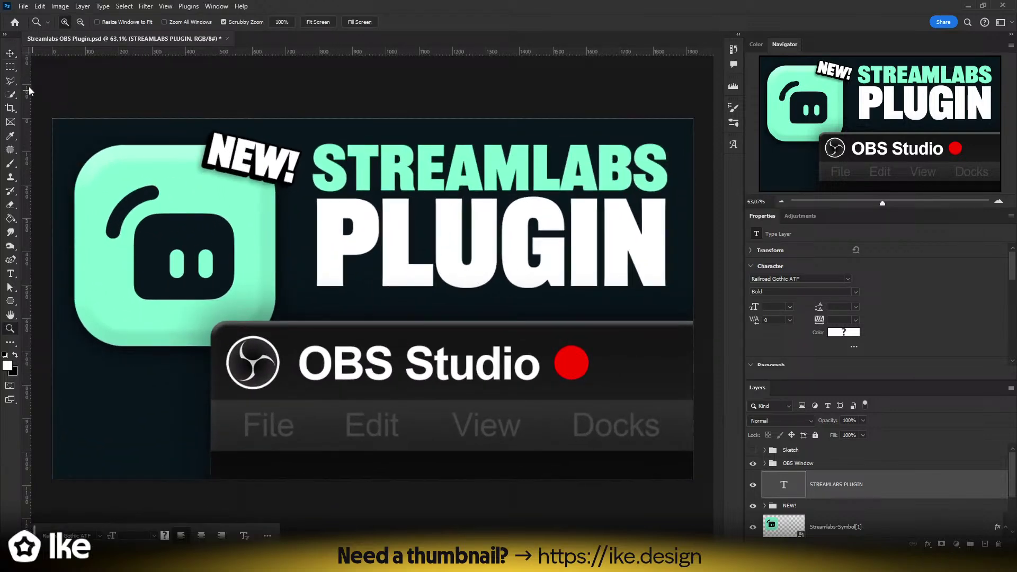
pyautogui.click(10, 53)
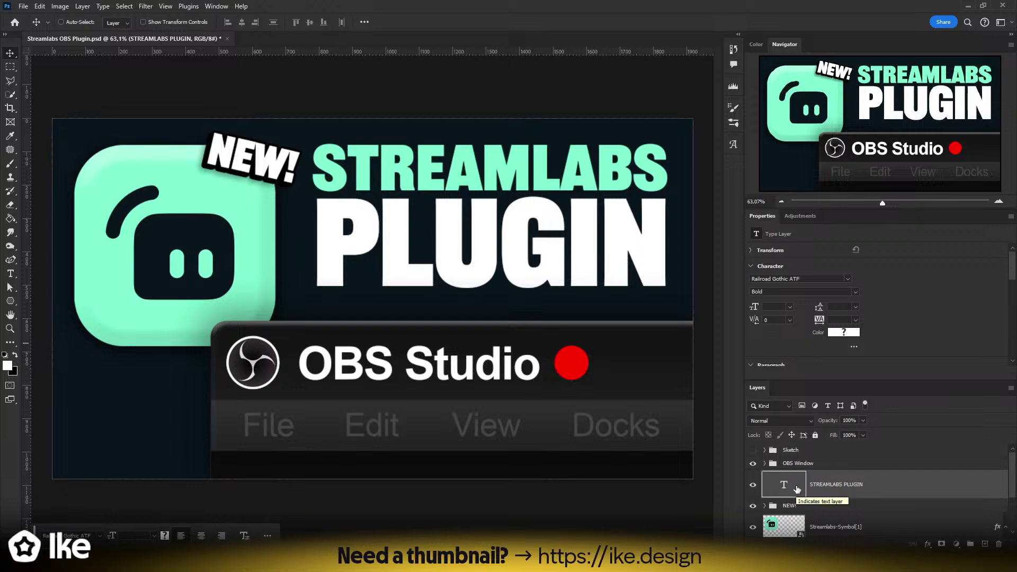
pyautogui.click(798, 463)
pyautogui.moveTo(478, 386); pyautogui.dragTo(479, 374)
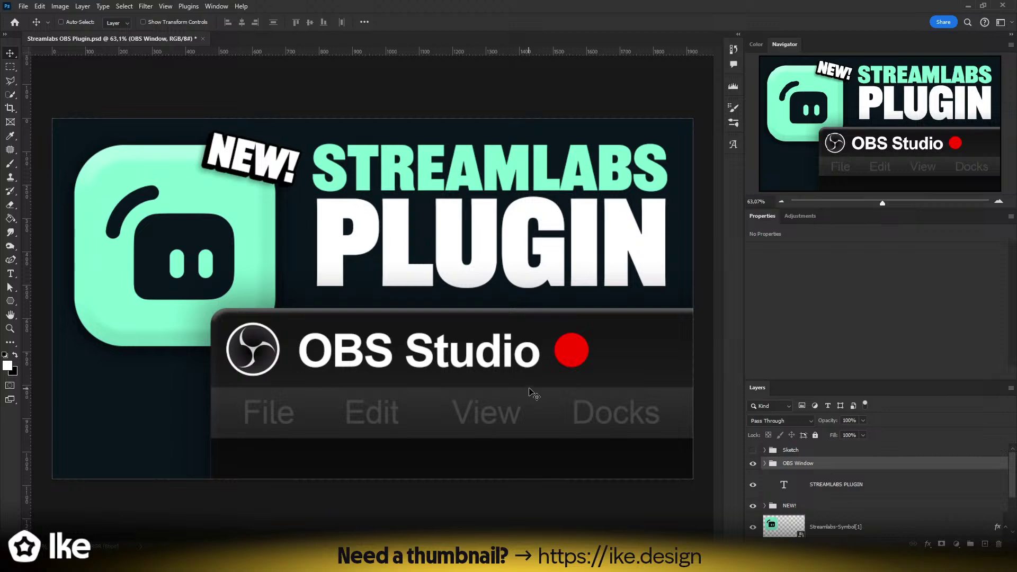
pyautogui.moveTo(551, 384); pyautogui.dragTo(548, 355)
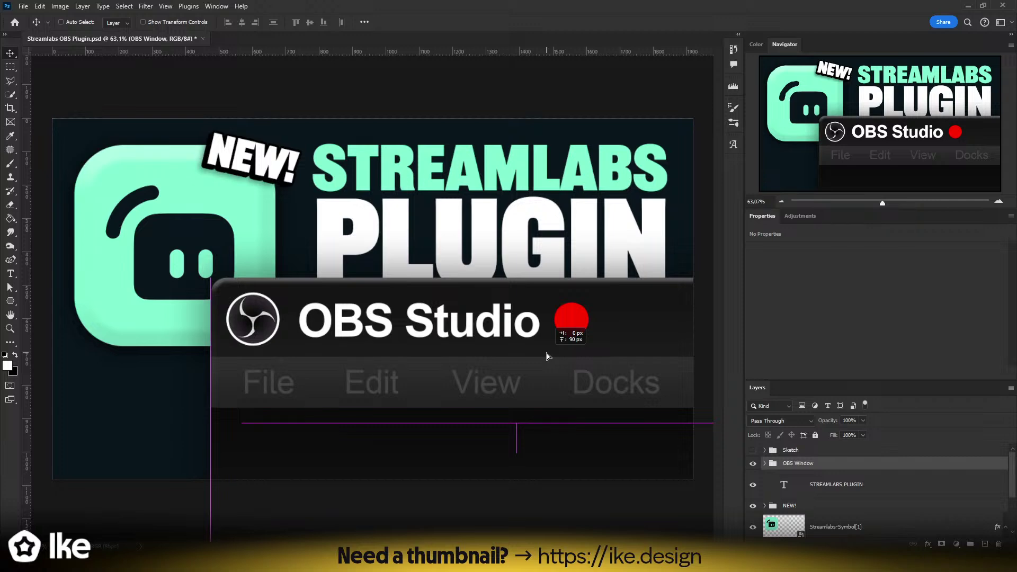
pyautogui.moveTo(548, 355); pyautogui.dragTo(548, 356)
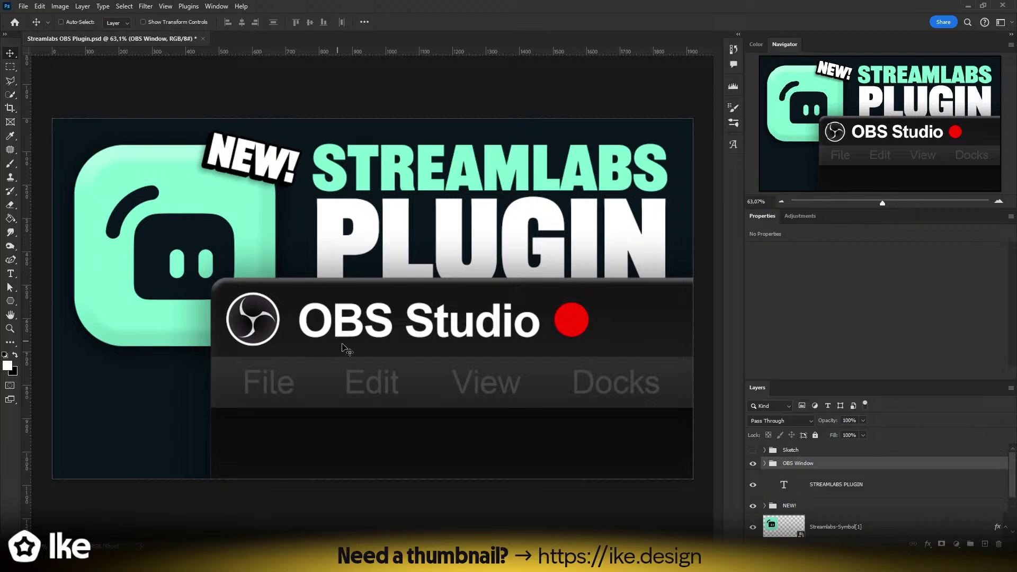
pyautogui.moveTo(370, 364); pyautogui.dragTo(341, 346)
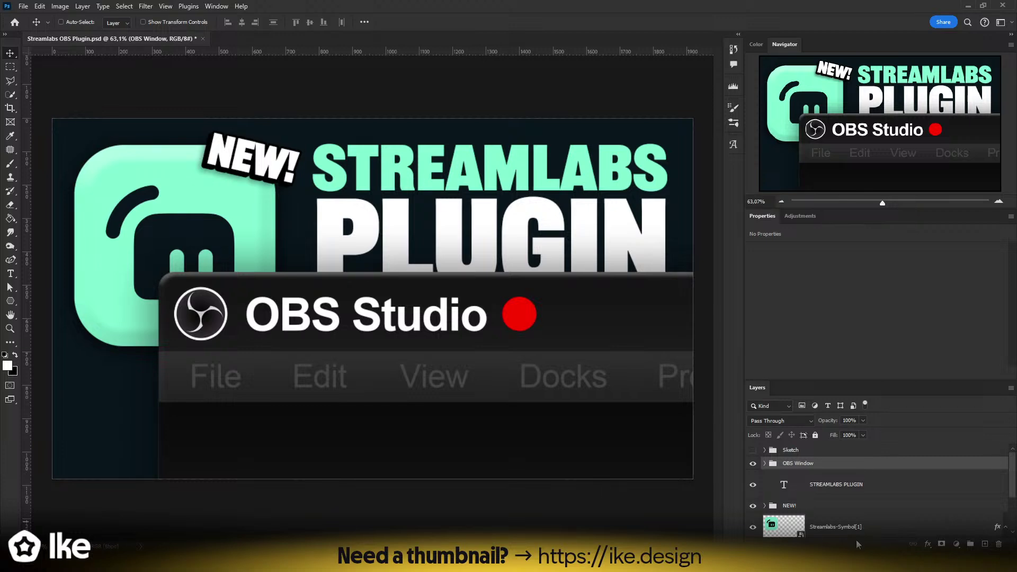
# - Add a new empty layer above the OBS Window group
pyautogui.click(984, 545)
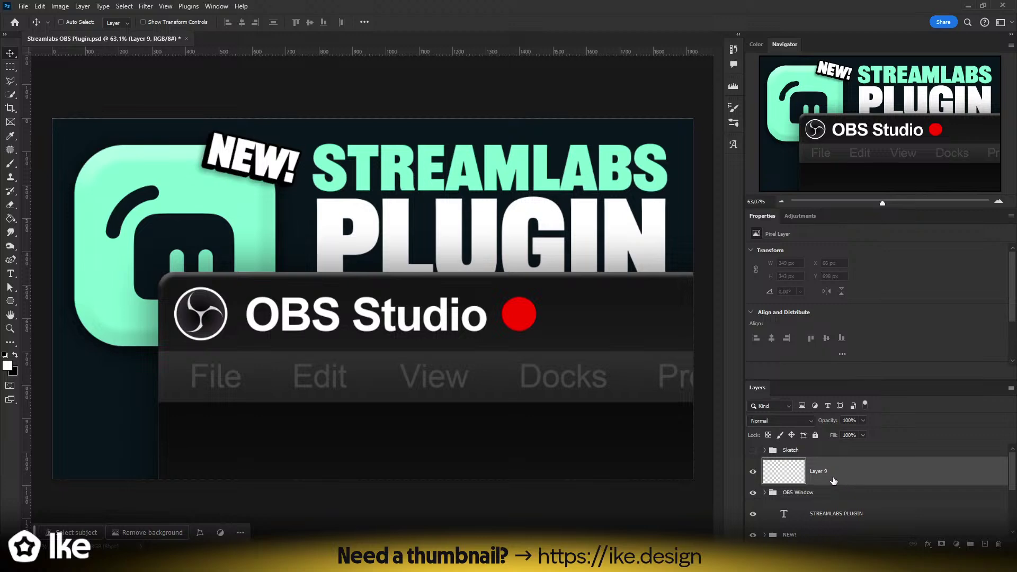
# - Try painting a thick white curved arrow from the icon's lower-left corner into the OBS window, retrying the arrowhead, and undo all strokes
pyautogui.press('b')
pyautogui.moveTo(105, 341)
pyautogui.mouseDown()
pyautogui.moveTo(100, 318)
pyautogui.moveTo(88, 380)
pyautogui.moveTo(96, 418)
pyautogui.moveTo(131, 443)
pyautogui.moveTo(229, 457)
pyautogui.moveTo(297, 439)
pyautogui.moveTo(260, 424)
pyautogui.moveTo(317, 441)
pyautogui.mouseUp()
pyautogui.hotkey('ctrl', 'z')
pyautogui.moveTo(245, 422)
pyautogui.mouseDown()
pyautogui.moveTo(308, 439)
pyautogui.moveTo(264, 434)
pyautogui.moveTo(308, 443)
pyautogui.mouseUp()
pyautogui.hotkey('ctrl', 'z')
pyautogui.moveTo(263, 467); pyautogui.dragTo(246, 479)
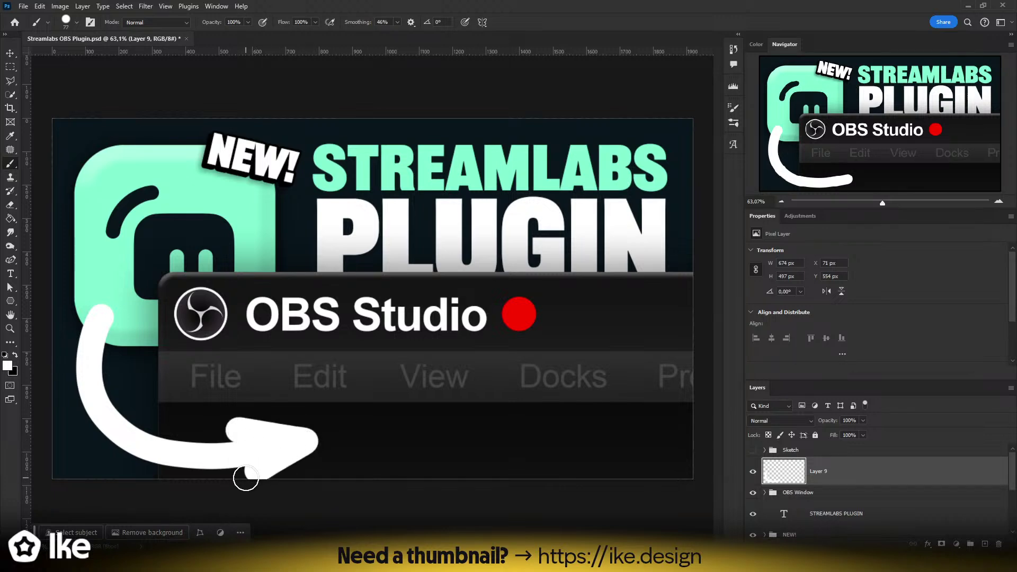
pyautogui.hotkey('ctrl', 'z')
pyautogui.moveTo(261, 414); pyautogui.dragTo(305, 444)
pyautogui.hotkey('ctrl', 'z')
pyautogui.moveTo(256, 415)
pyautogui.mouseDown()
pyautogui.moveTo(281, 421)
pyautogui.moveTo(299, 447)
pyautogui.moveTo(254, 491)
pyautogui.mouseUp()
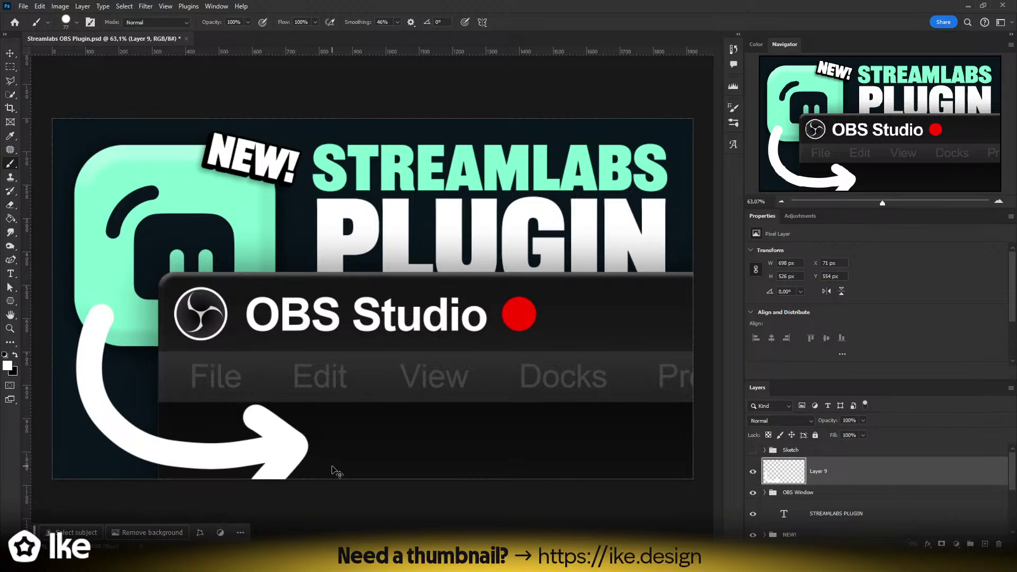
pyautogui.hotkey('ctrl', 'z')
pyautogui.hotkey('ctrl', 'z')
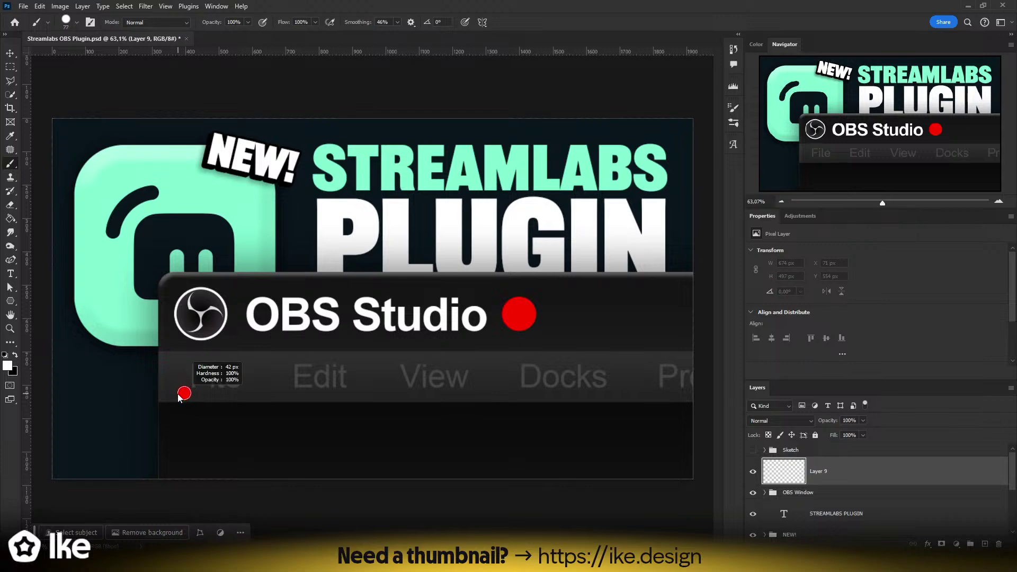
# - Paint a white curved arrow with a thinner brush from the icon's lower-left corner to the area below the File and Edit labels
pyautogui.moveTo(101, 304)
pyautogui.mouseDown()
pyautogui.moveTo(79, 342)
pyautogui.moveTo(84, 400)
pyautogui.moveTo(114, 434)
pyautogui.moveTo(195, 455)
pyautogui.moveTo(317, 432)
pyautogui.moveTo(284, 428)
pyautogui.moveTo(329, 437)
pyautogui.moveTo(271, 471)
pyautogui.mouseUp()
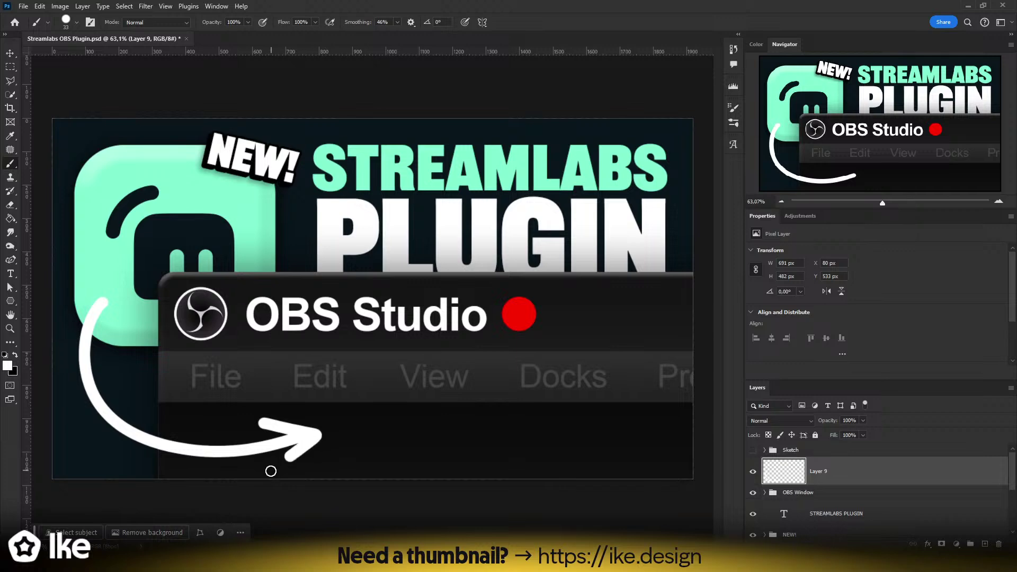
pyautogui.press('z')
pyautogui.moveTo(407, 410)
pyautogui.mouseDown()
pyautogui.moveTo(363, 391)
pyautogui.moveTo(369, 404)
pyautogui.mouseUp()
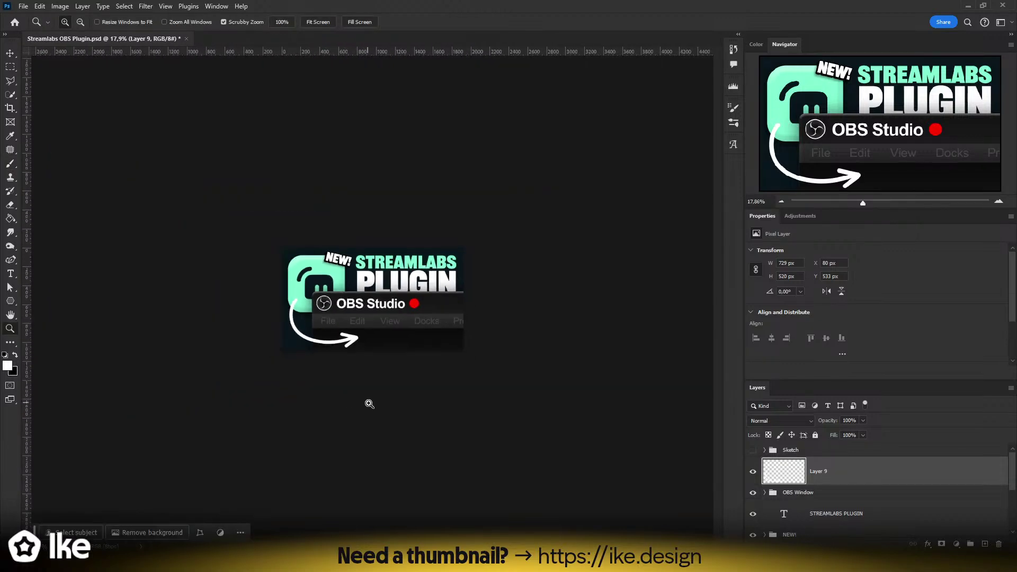
# - Extend both barbs of the arrowhead slightly backward with white brush strokes
pyautogui.moveTo(375, 332); pyautogui.dragTo(436, 316)
pyautogui.moveTo(281, 434)
pyautogui.mouseDown()
pyautogui.moveTo(268, 454)
pyautogui.moveTo(405, 370)
pyautogui.moveTo(375, 408)
pyautogui.mouseUp()
pyautogui.press('b')
pyautogui.moveTo(306, 464); pyautogui.dragTo(453, 346)
pyautogui.hotkey('ctrl', 'z')
pyautogui.hotkey('ctrl', 'z')
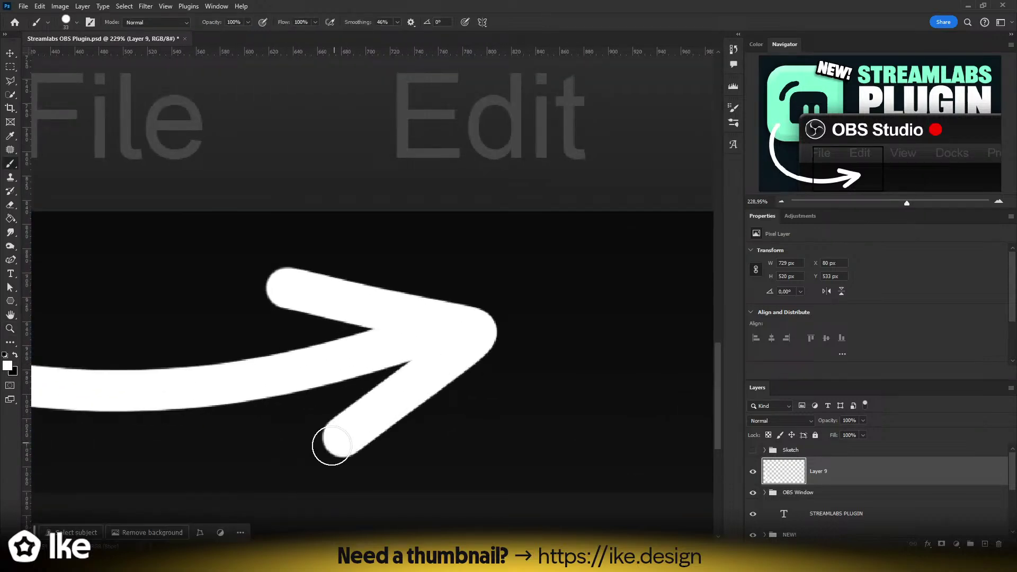
pyautogui.moveTo(317, 459); pyautogui.dragTo(463, 336)
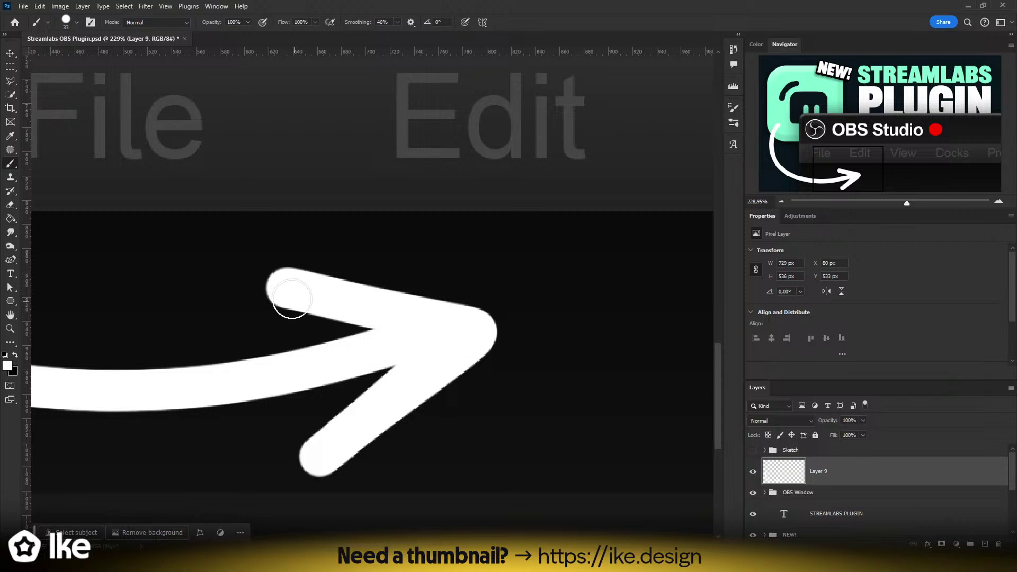
pyautogui.moveTo(289, 295)
pyautogui.mouseDown()
pyautogui.moveTo(272, 286)
pyautogui.moveTo(341, 302)
pyautogui.mouseUp()
pyautogui.hotkey('ctrl', 'z')
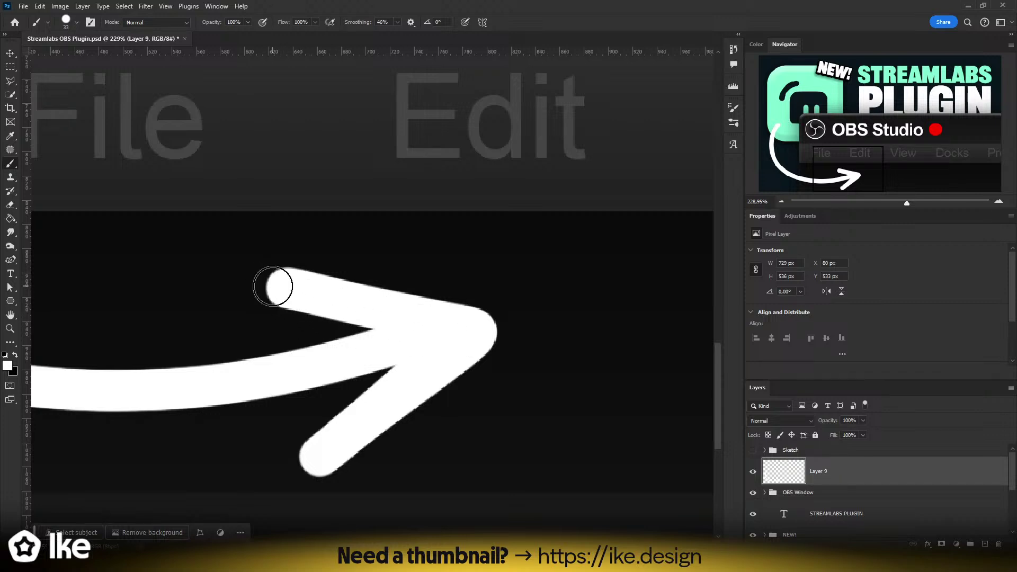
pyautogui.moveTo(277, 286); pyautogui.dragTo(456, 332)
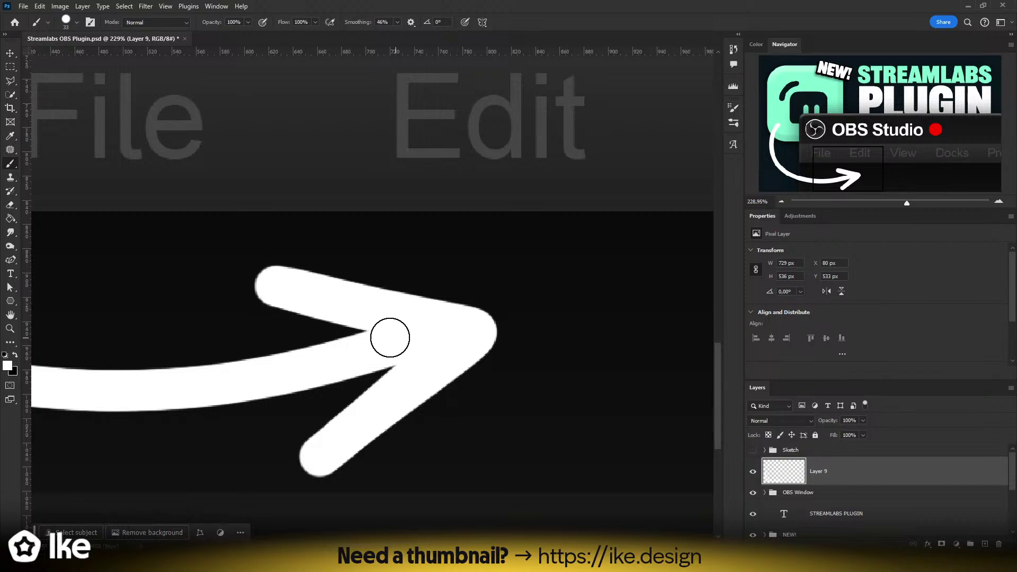
# - Thicken the arrow's curved shaft with white strokes between the icon and the arrowhead
pyautogui.scroll(-3, 389, 336)
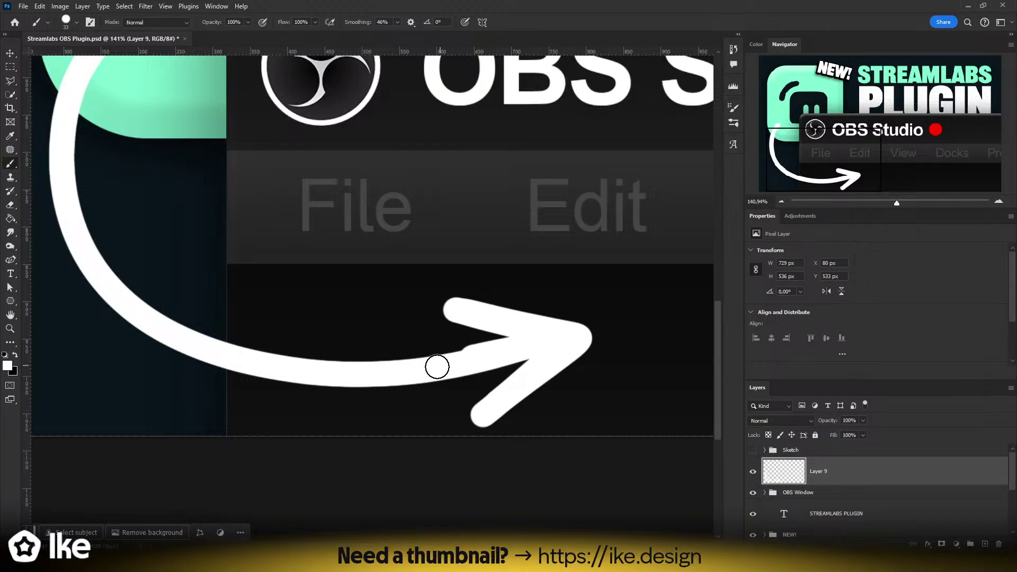
pyautogui.moveTo(82, 230); pyautogui.dragTo(177, 257)
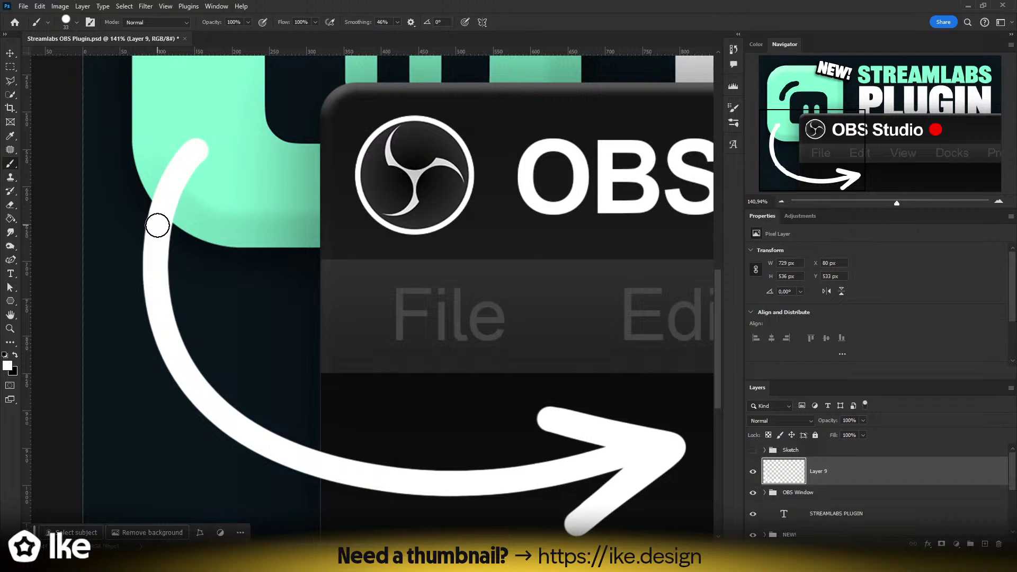
pyautogui.moveTo(154, 262)
pyautogui.mouseDown()
pyautogui.moveTo(163, 323)
pyautogui.moveTo(195, 375)
pyautogui.moveTo(296, 446)
pyautogui.moveTo(413, 472)
pyautogui.moveTo(487, 476)
pyautogui.moveTo(668, 450)
pyautogui.moveTo(432, 477)
pyautogui.moveTo(572, 474)
pyautogui.moveTo(627, 456)
pyautogui.moveTo(529, 473)
pyautogui.moveTo(395, 472)
pyautogui.moveTo(255, 428)
pyautogui.moveTo(186, 370)
pyautogui.moveTo(161, 329)
pyautogui.moveTo(155, 219)
pyautogui.moveTo(197, 153)
pyautogui.mouseUp()
pyautogui.hotkey('ctrl', 'z')
pyautogui.press('z')
pyautogui.moveTo(302, 254); pyautogui.dragTo(233, 270)
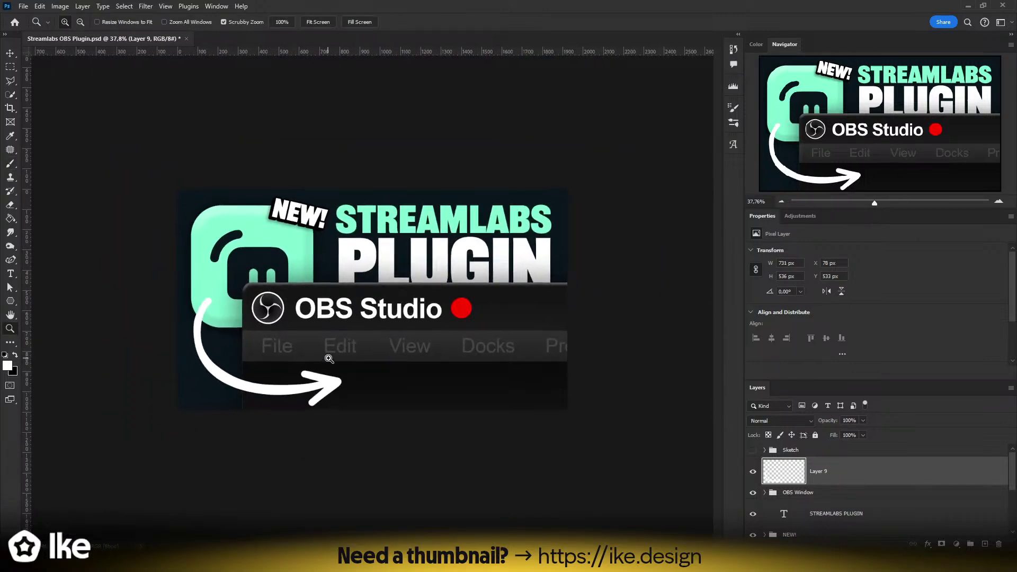
# - Even out the shaft's thickness by repainting its lower bend and its outer left edge up to the icon
pyautogui.moveTo(329, 358)
pyautogui.mouseDown()
pyautogui.moveTo(500, 272)
pyautogui.moveTo(460, 334)
pyautogui.moveTo(529, 331)
pyautogui.mouseUp()
pyautogui.press('b')
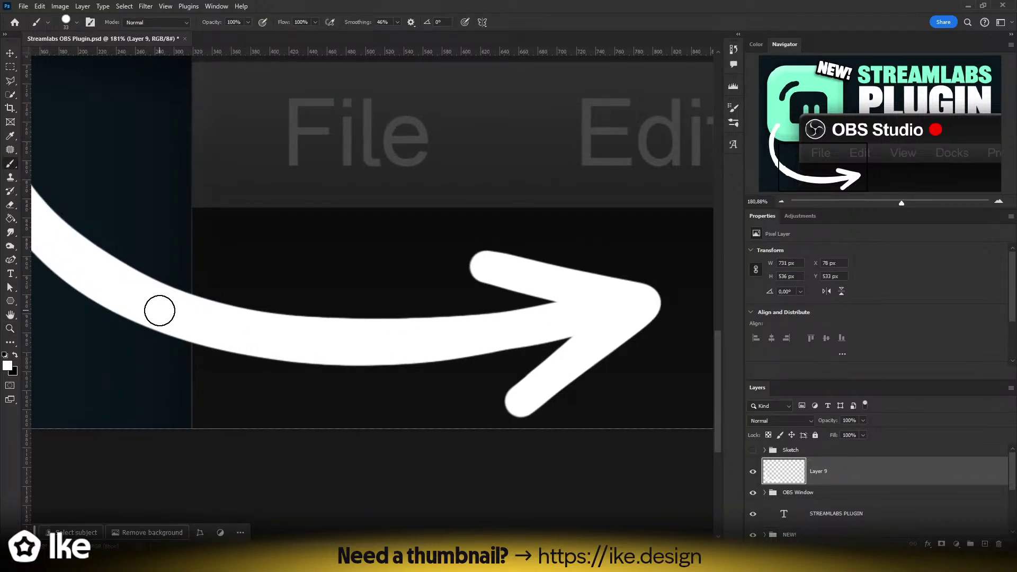
pyautogui.moveTo(323, 319); pyautogui.dragTo(477, 356)
pyautogui.scroll(-2, 476, 317)
pyautogui.moveTo(476, 302); pyautogui.dragTo(342, 386)
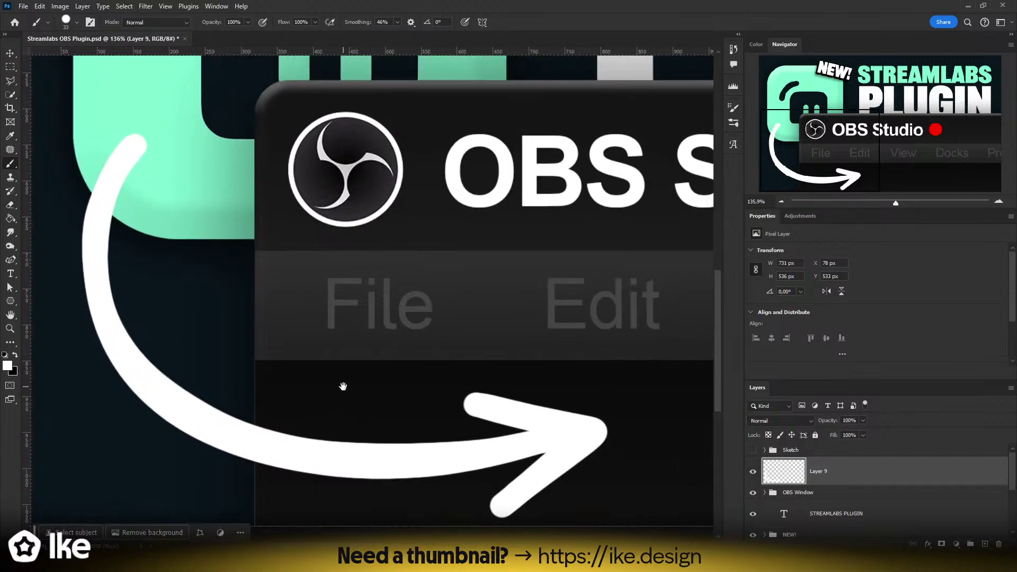
pyautogui.moveTo(565, 444)
pyautogui.mouseDown()
pyautogui.moveTo(371, 468)
pyautogui.moveTo(281, 464)
pyautogui.moveTo(197, 431)
pyautogui.moveTo(136, 386)
pyautogui.moveTo(86, 309)
pyautogui.moveTo(98, 197)
pyautogui.mouseUp()
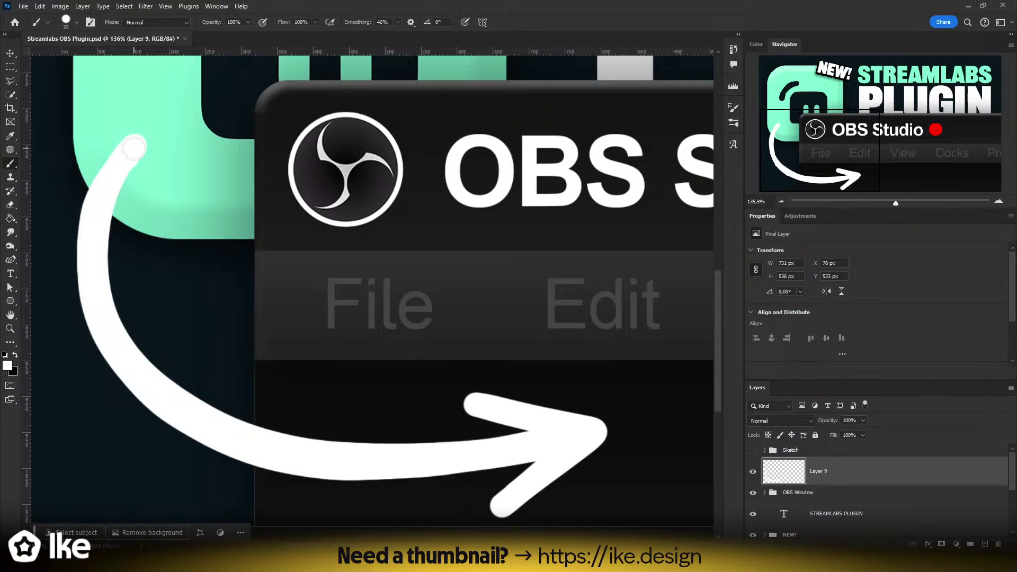
# - Rotate the arrow about 5.8° counterclockwise with Free Transform
pyautogui.press('z')
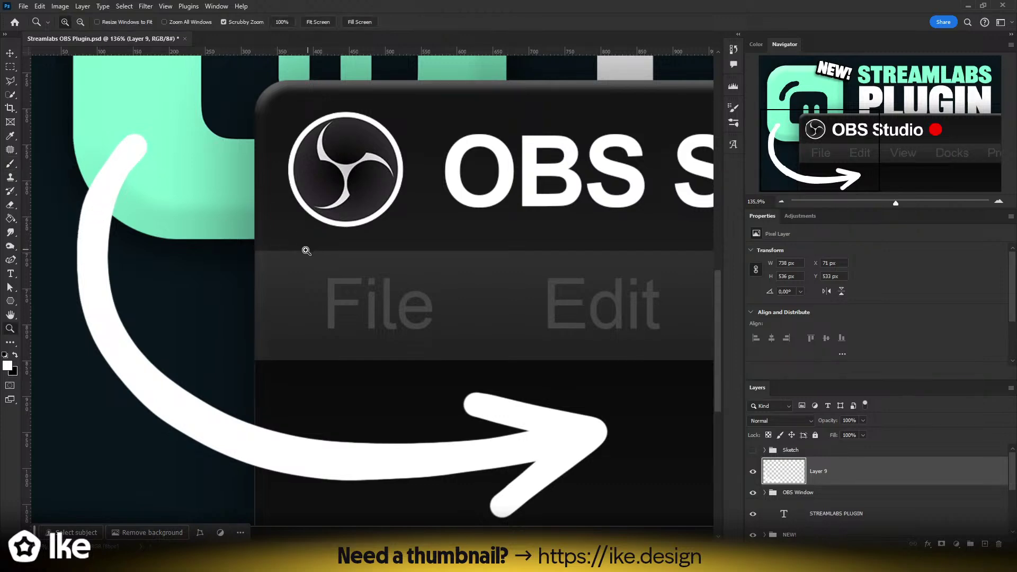
pyautogui.moveTo(307, 250); pyautogui.dragTo(288, 278)
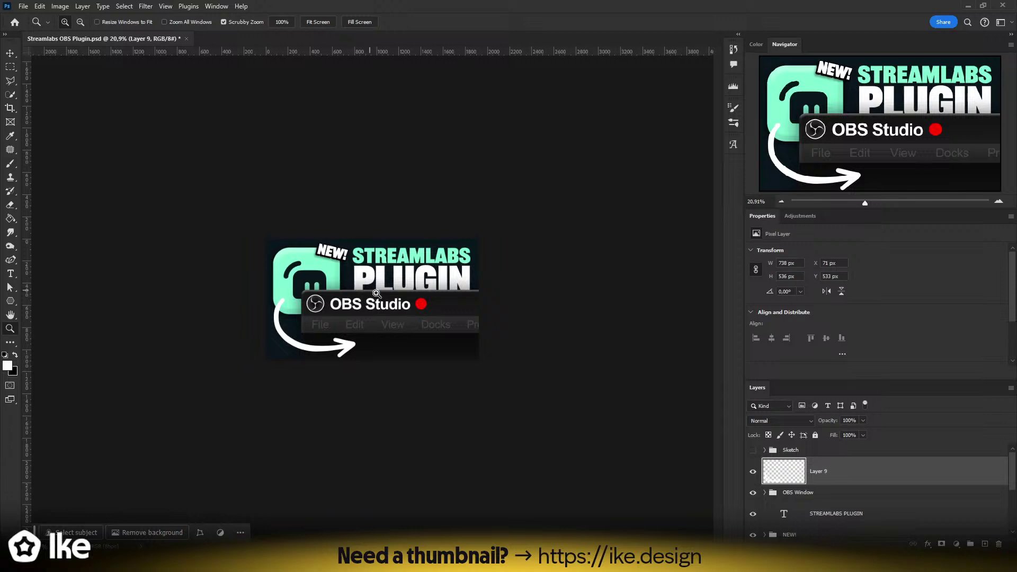
pyautogui.moveTo(394, 298); pyautogui.dragTo(441, 300)
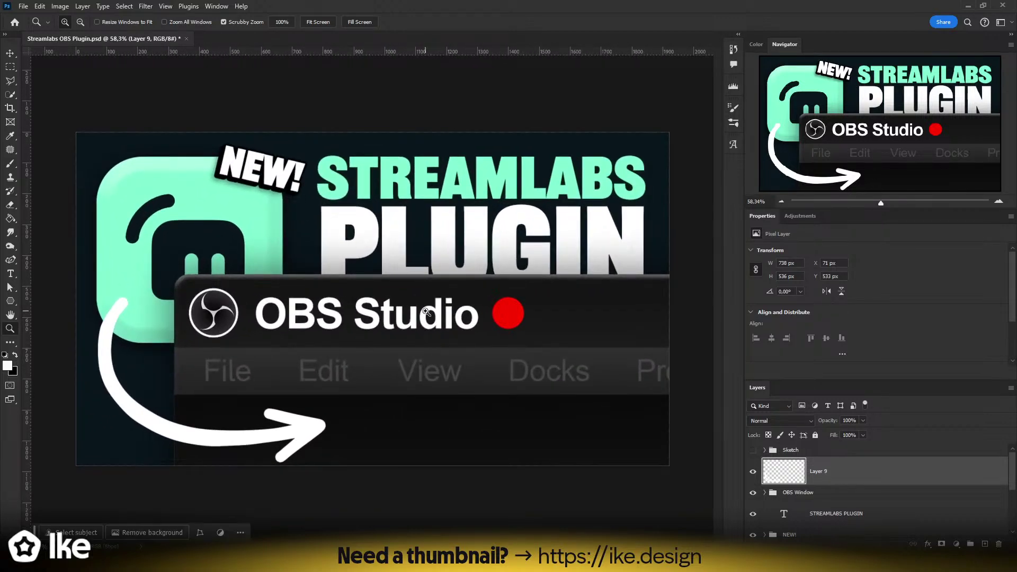
pyautogui.hotkey('ctrl', 't')
pyautogui.moveTo(370, 431); pyautogui.dragTo(375, 391)
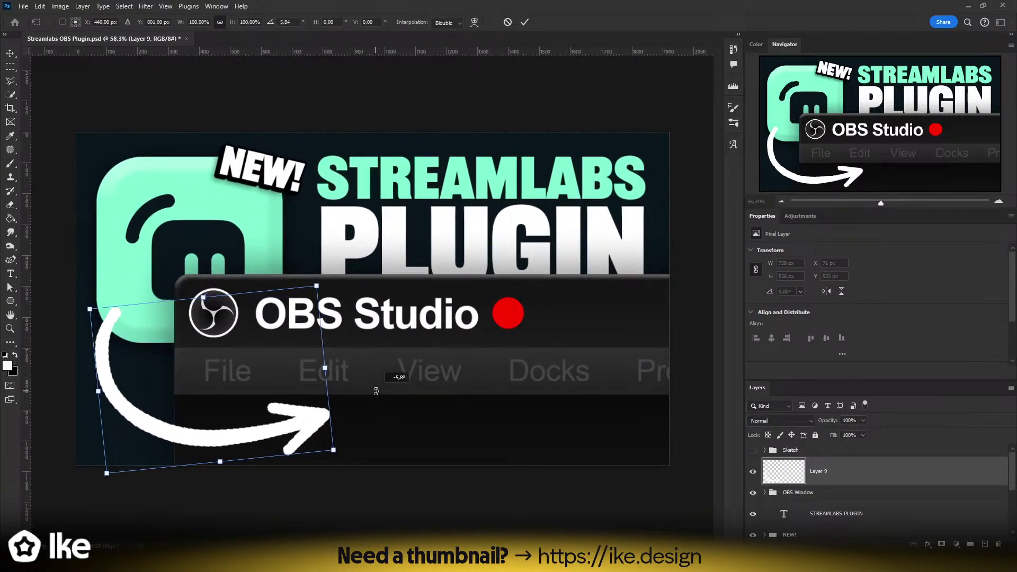
pyautogui.press('Return')
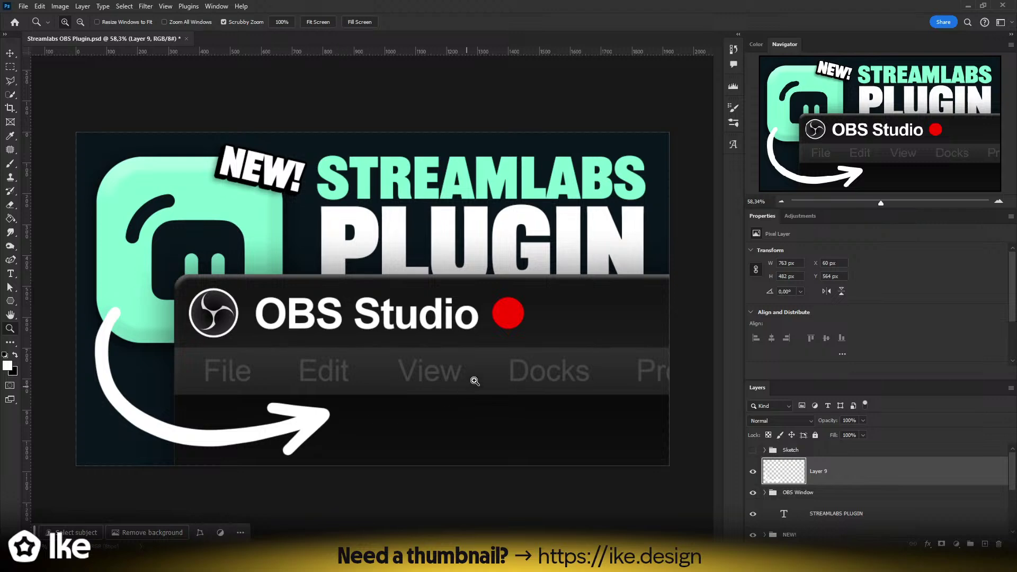
# - Lock the arrow layer's transparent pixels and fade the arrow's tail into the icon's sampled mint green with a large soft brush
pyautogui.moveTo(475, 381); pyautogui.dragTo(437, 305)
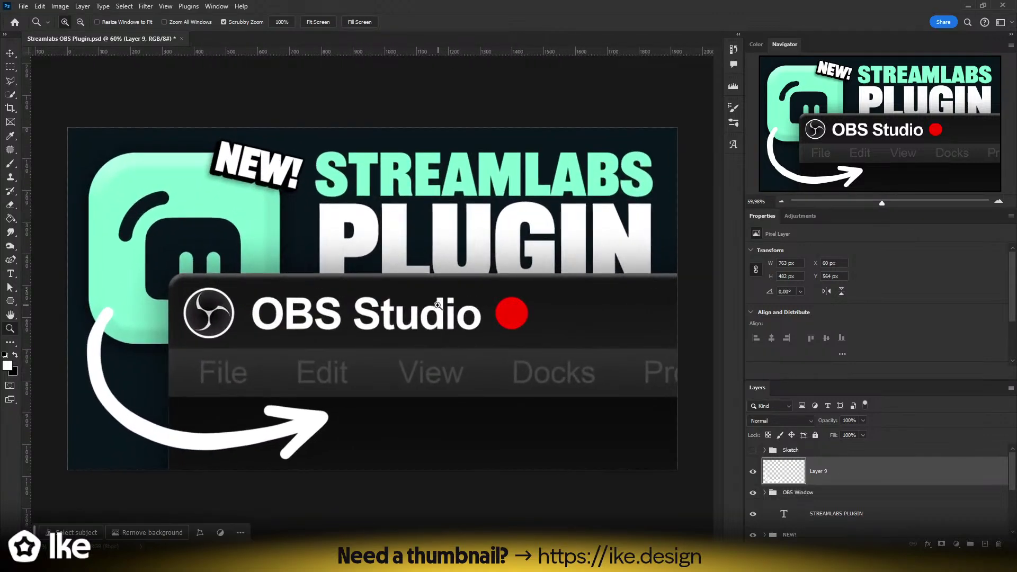
pyautogui.press('i')
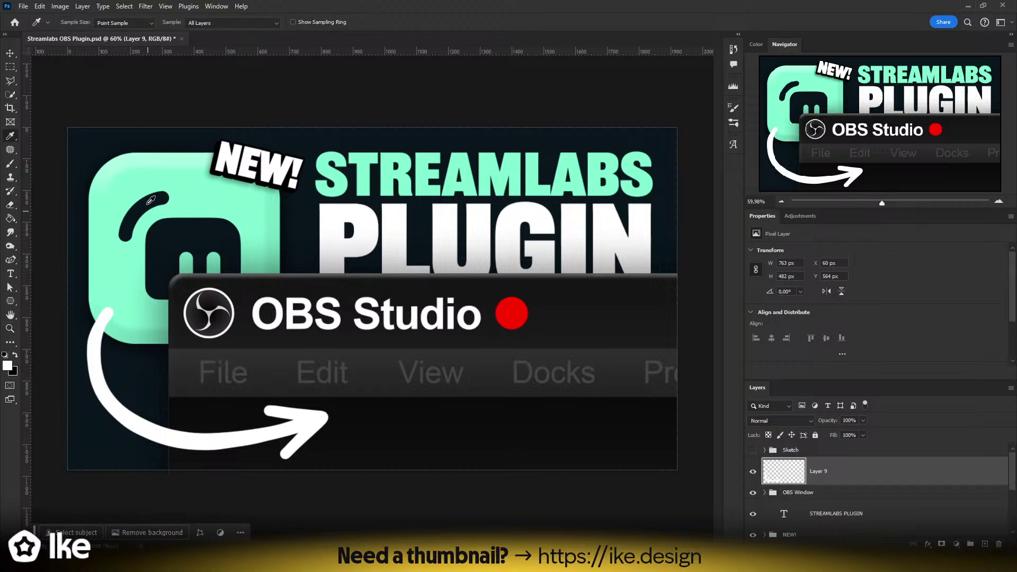
pyautogui.press('b')
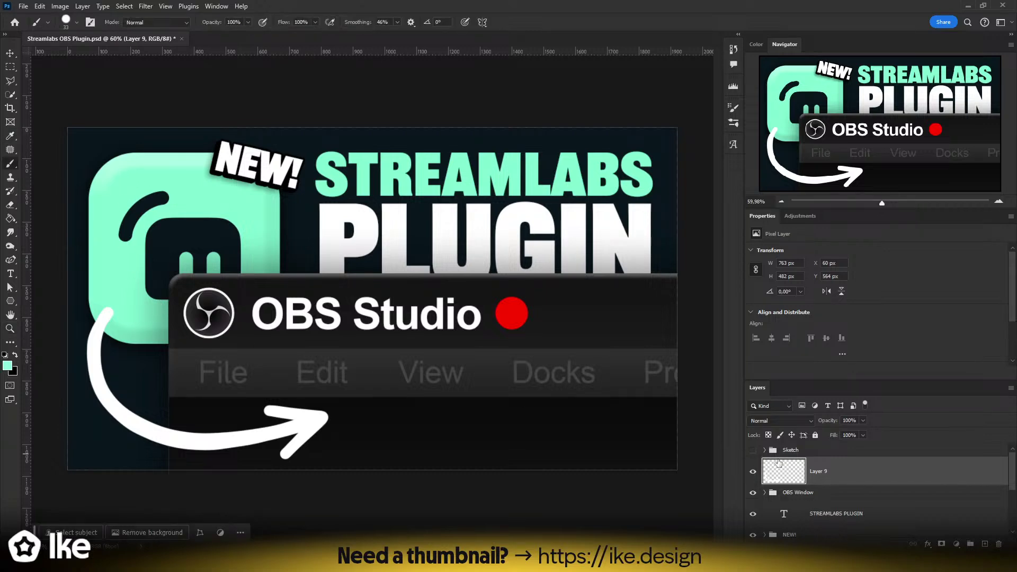
pyautogui.moveTo(162, 370); pyautogui.dragTo(222, 341)
pyautogui.moveTo(131, 284); pyautogui.dragTo(157, 291)
pyautogui.click(113, 286)
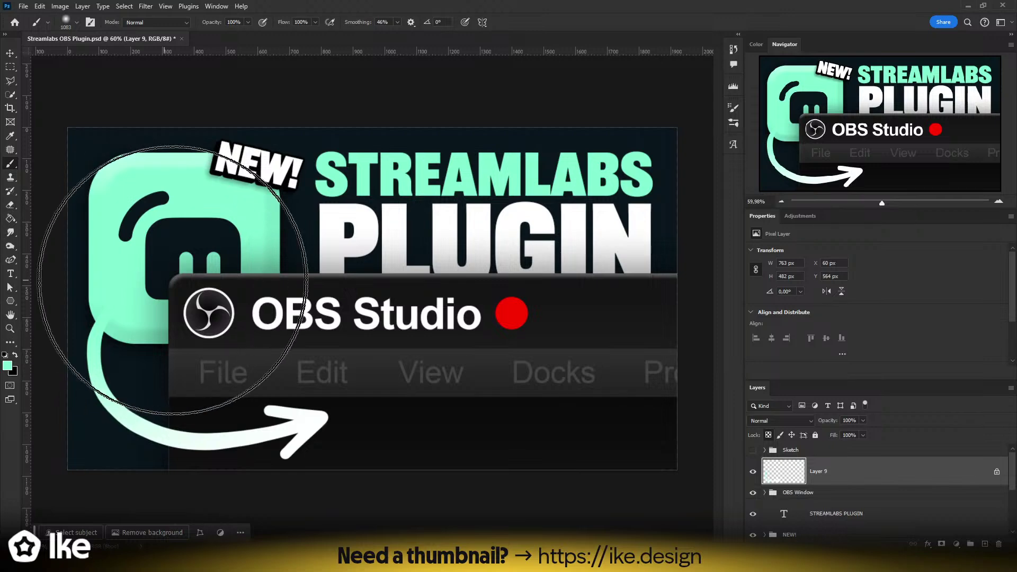
pyautogui.press('z')
pyautogui.moveTo(348, 255); pyautogui.dragTo(335, 256)
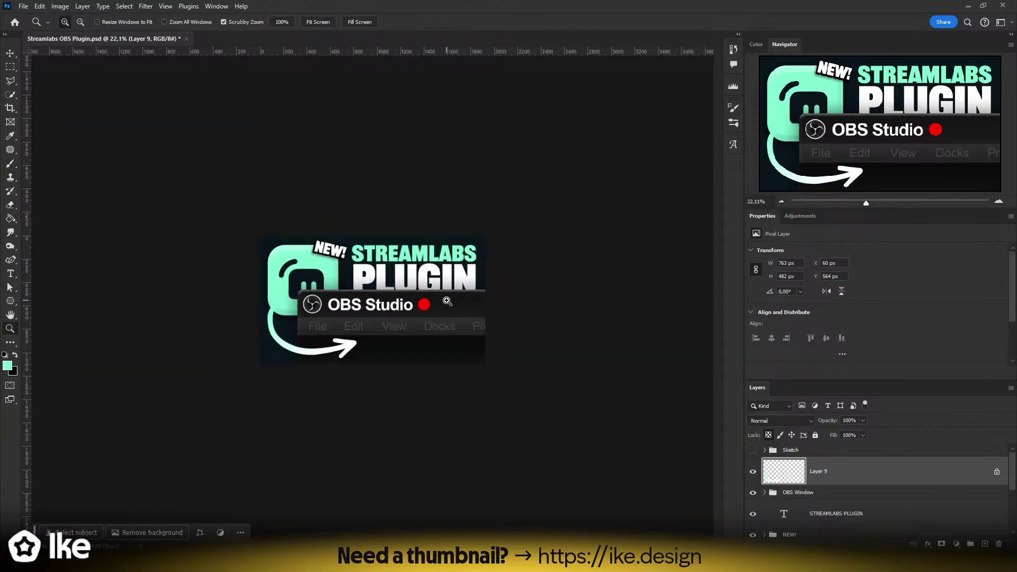
# - Paint the whole arrow solid mint green with the large brush at 90% hardness
pyautogui.moveTo(325, 338); pyautogui.dragTo(371, 338)
pyautogui.press('b')
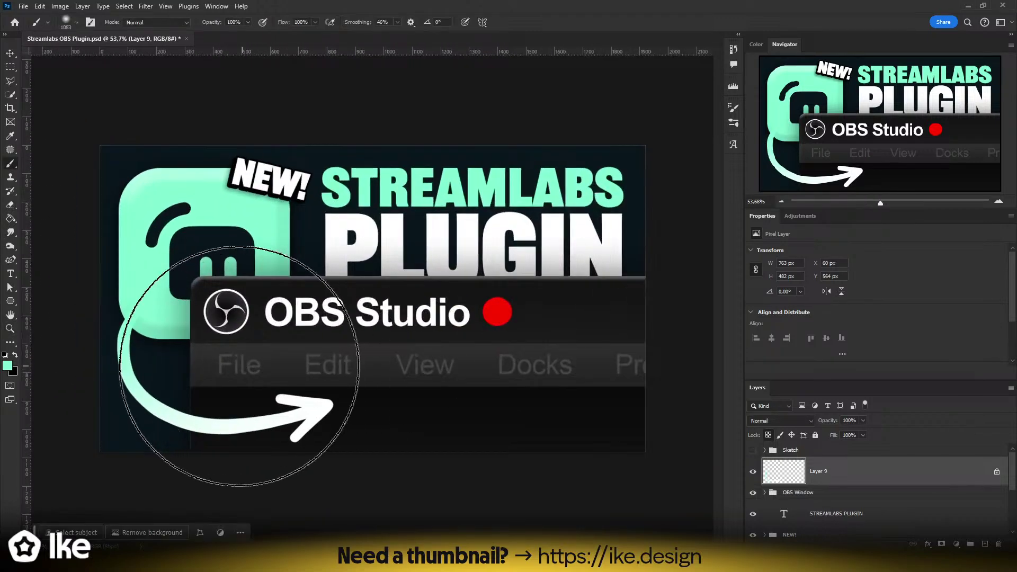
pyautogui.moveTo(381, 295); pyautogui.dragTo(390, 294)
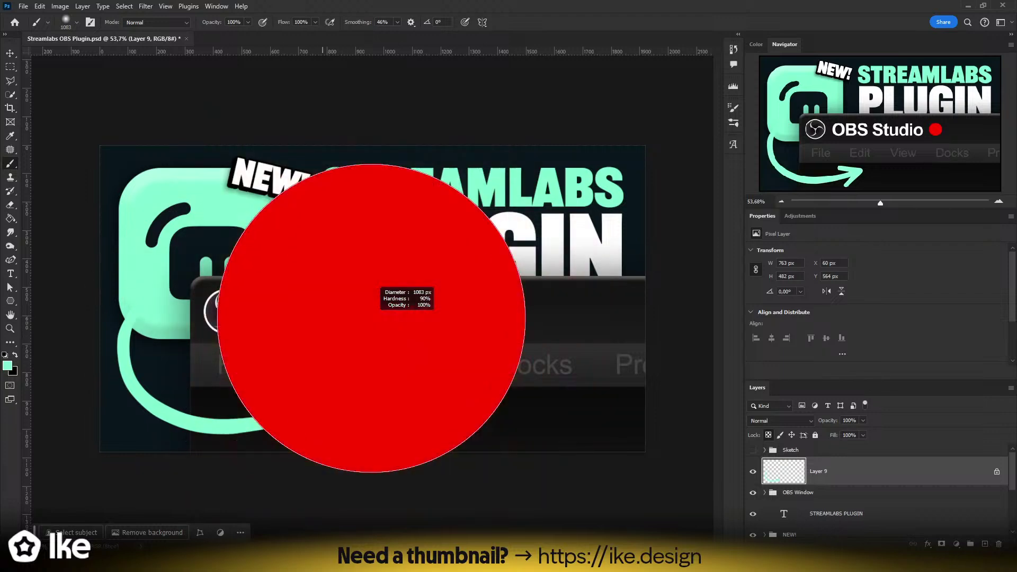
pyautogui.press('z')
pyautogui.moveTo(137, 289); pyautogui.dragTo(193, 284)
pyautogui.moveTo(263, 321); pyautogui.dragTo(407, 258)
pyautogui.moveTo(345, 309); pyautogui.dragTo(294, 310)
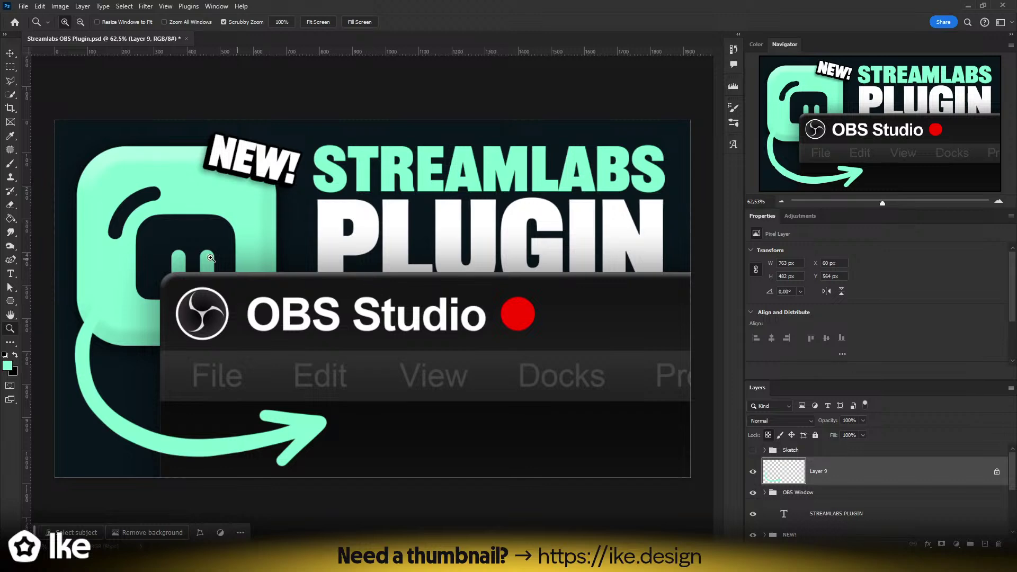
# - Delete the arrow's layer and expand the OBS Window group
pyautogui.click(10, 54)
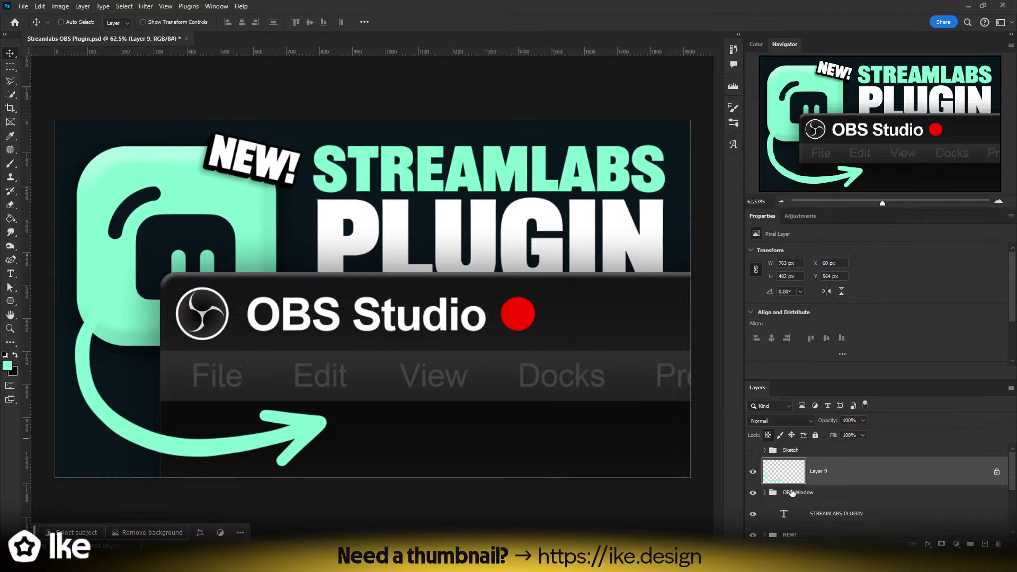
pyautogui.press('Delete')
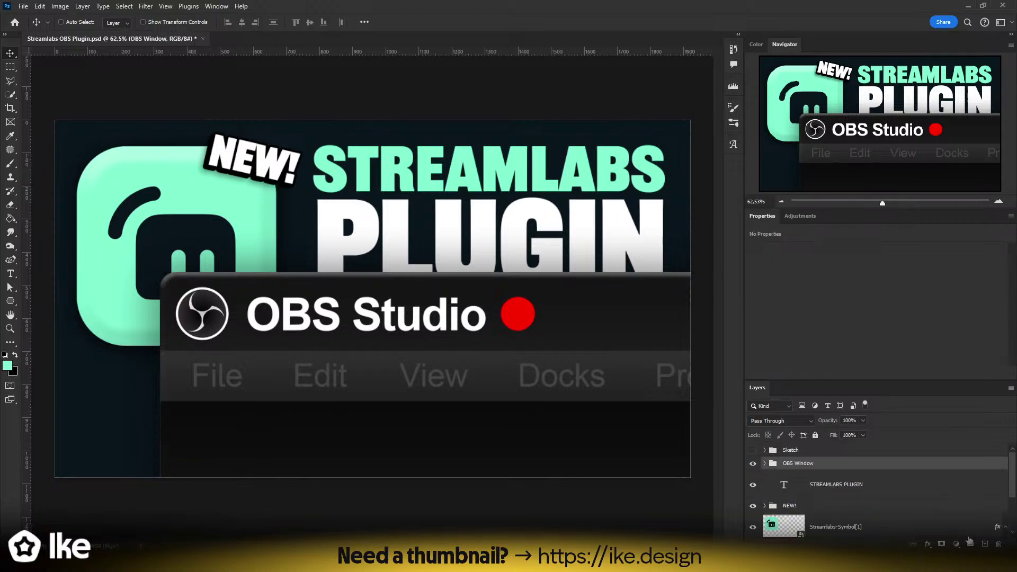
pyautogui.click(764, 464)
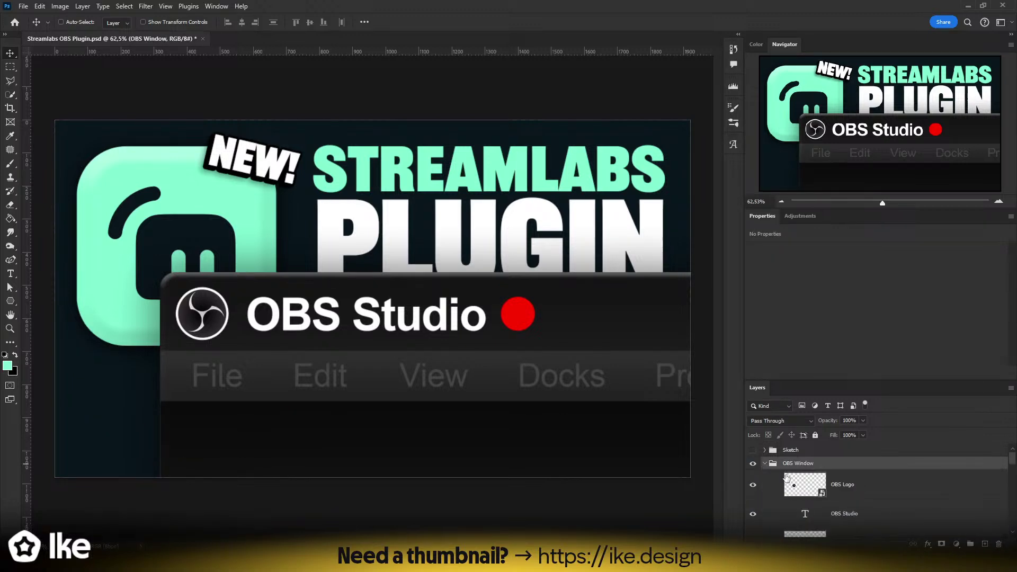
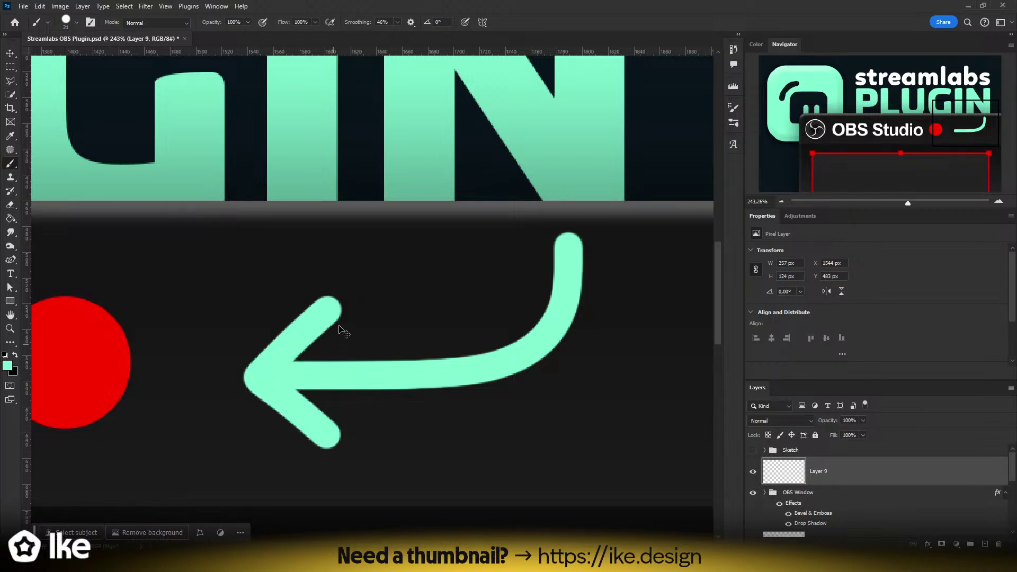
# - Undo the arrowhead strokes and repaint them as a two-pronged head at the small mint arrow's end beside the red dot
pyautogui.hotkey('ctrl', 'z')
pyautogui.moveTo(335, 313); pyautogui.dragTo(250, 376)
pyautogui.hotkey('ctrl', 'z')
pyautogui.moveTo(339, 316)
pyautogui.mouseDown()
pyautogui.moveTo(238, 383)
pyautogui.moveTo(340, 439)
pyautogui.mouseUp()
pyautogui.press('z')
pyautogui.moveTo(396, 392); pyautogui.dragTo(335, 395)
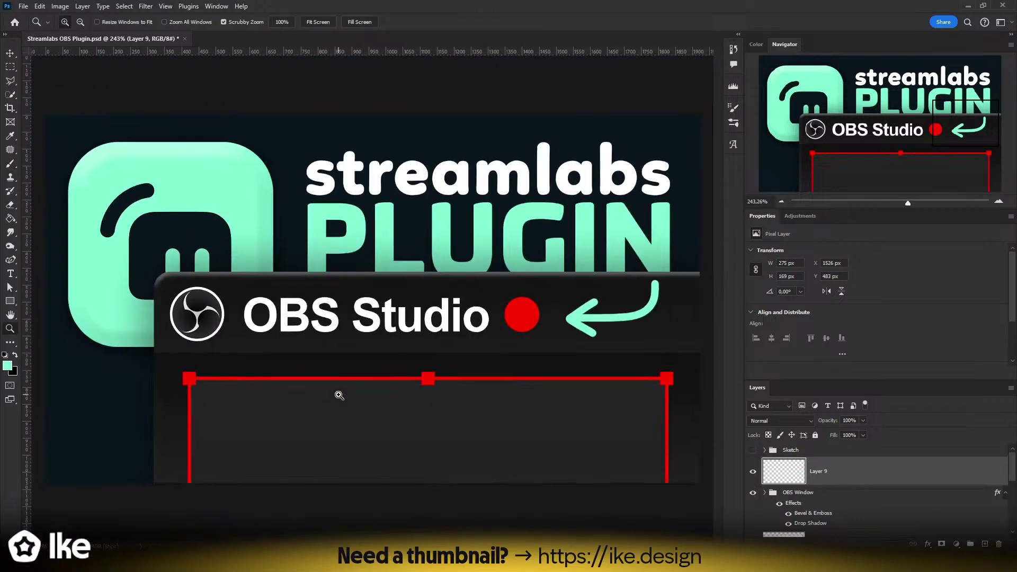
pyautogui.moveTo(553, 330)
pyautogui.mouseDown()
pyautogui.moveTo(513, 343)
pyautogui.moveTo(539, 334)
pyautogui.mouseUp()
# - Move the small arrow 2 px right and 15 px down, and nudge it 2 px right and 2 px up
pyautogui.press('v')
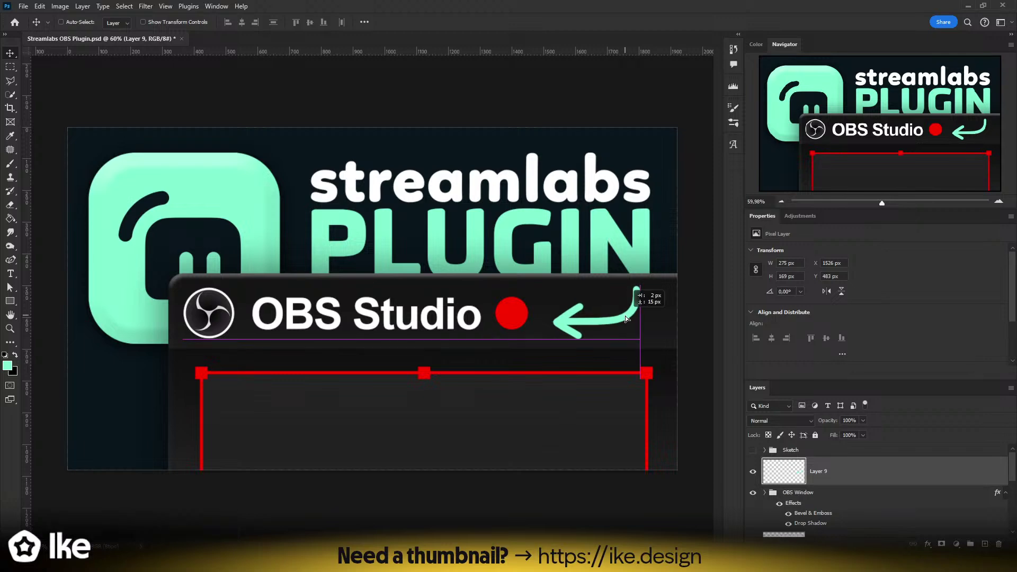
pyautogui.moveTo(626, 314); pyautogui.dragTo(632, 316)
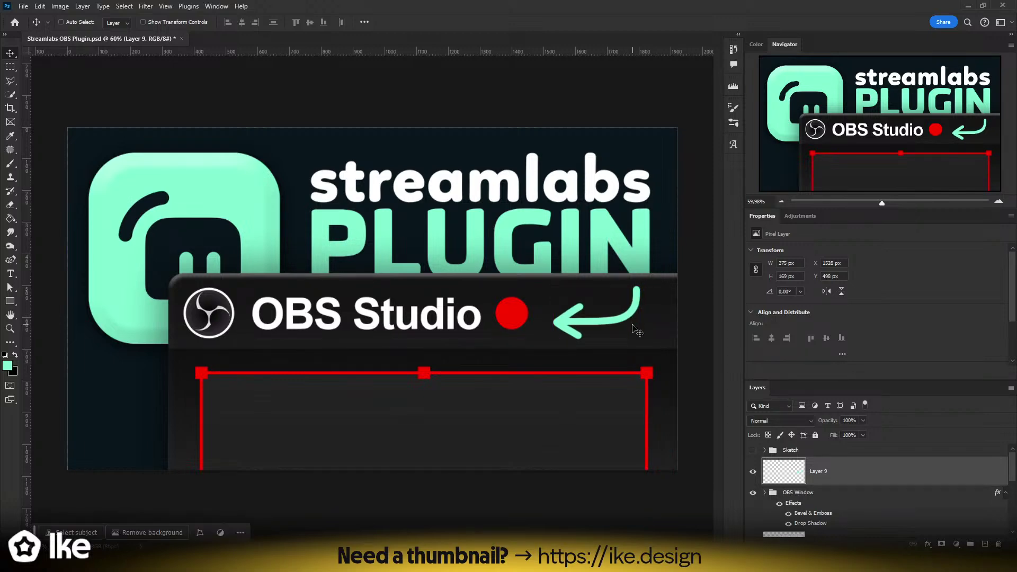
pyautogui.press('Right')
pyautogui.press('Right')
pyautogui.press('Up')
pyautogui.press('Up')
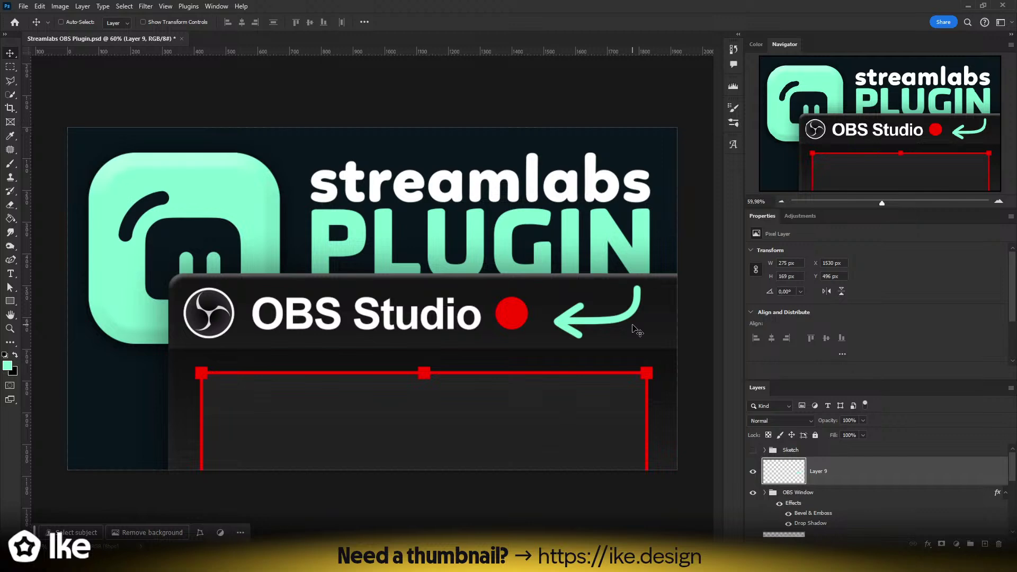
# - Fill the small arrow's open head into a solid mint triangle with the Brush tool
pyautogui.press('z')
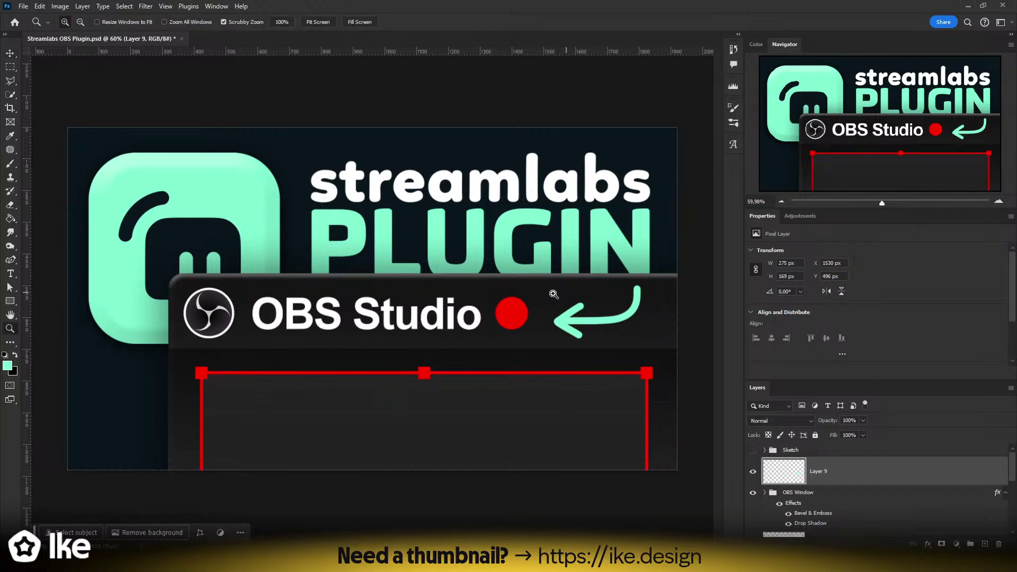
pyautogui.moveTo(554, 293); pyautogui.dragTo(457, 286)
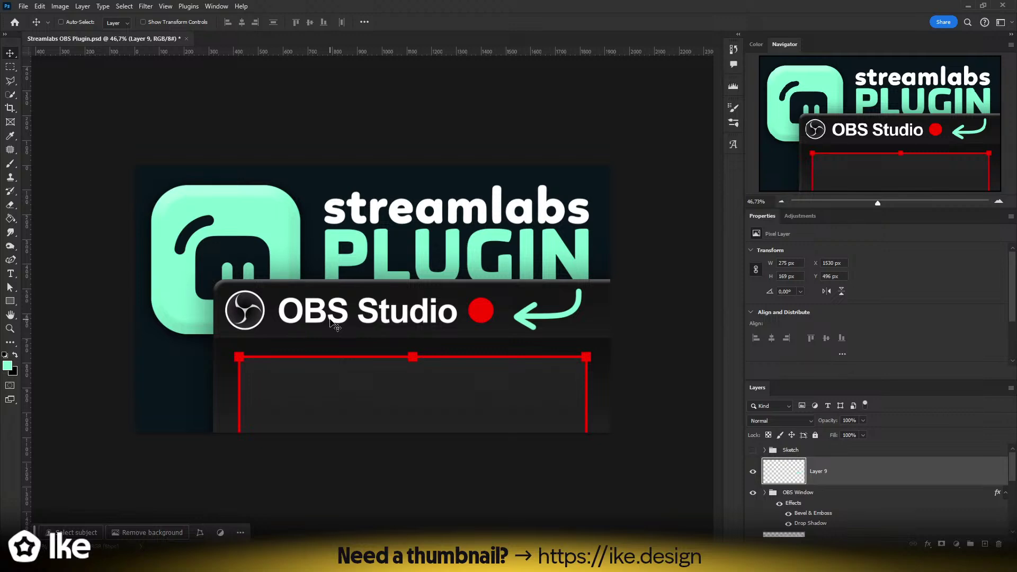
pyautogui.moveTo(322, 293); pyautogui.dragTo(340, 293)
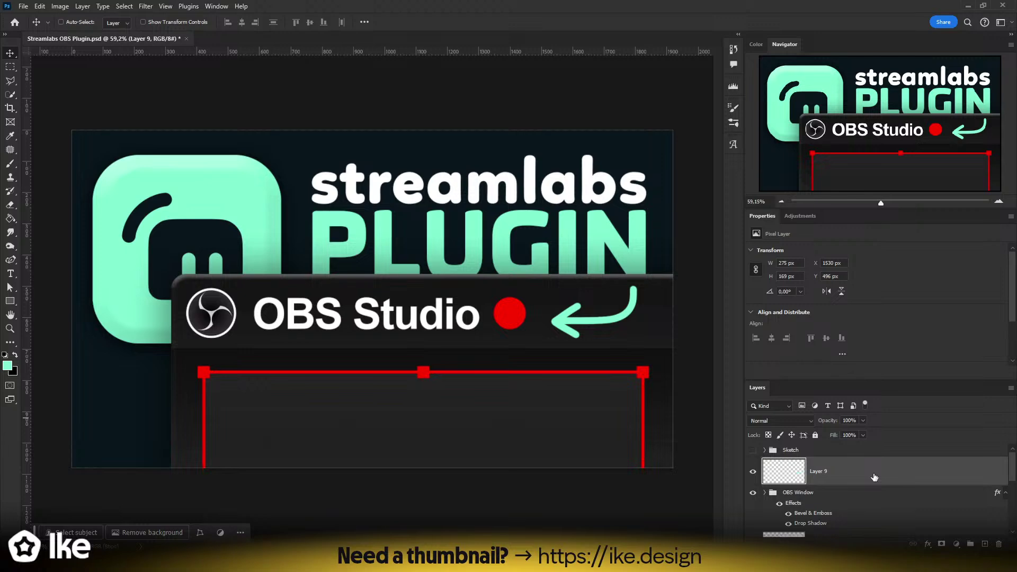
pyautogui.moveTo(628, 313); pyautogui.dragTo(550, 325)
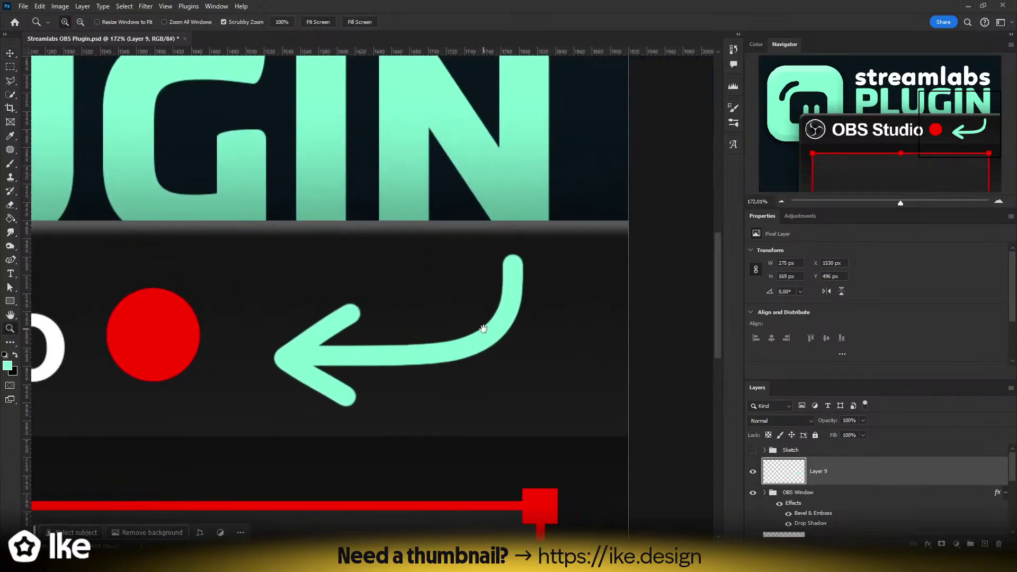
pyautogui.moveTo(473, 331); pyautogui.dragTo(496, 330)
pyautogui.press('b')
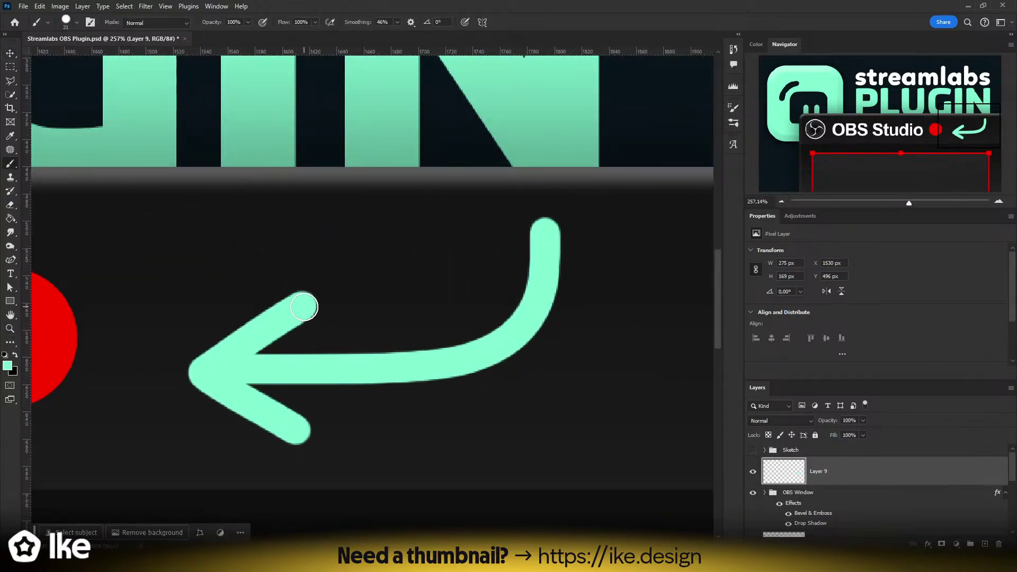
pyautogui.moveTo(303, 300)
pyautogui.mouseDown()
pyautogui.moveTo(304, 441)
pyautogui.moveTo(234, 367)
pyautogui.moveTo(287, 403)
pyautogui.moveTo(267, 353)
pyautogui.moveTo(270, 377)
pyautogui.moveTo(268, 350)
pyautogui.moveTo(302, 318)
pyautogui.moveTo(282, 378)
pyautogui.mouseUp()
# - Trim the arrowhead's upper edge to a straight slant with the Eraser tool
pyautogui.press('e')
pyautogui.moveTo(363, 287); pyautogui.dragTo(87, 312)
pyautogui.moveTo(161, 357); pyautogui.dragTo(361, 258)
pyautogui.hotkey('ctrl', 'z')
pyautogui.moveTo(147, 368); pyautogui.dragTo(352, 254)
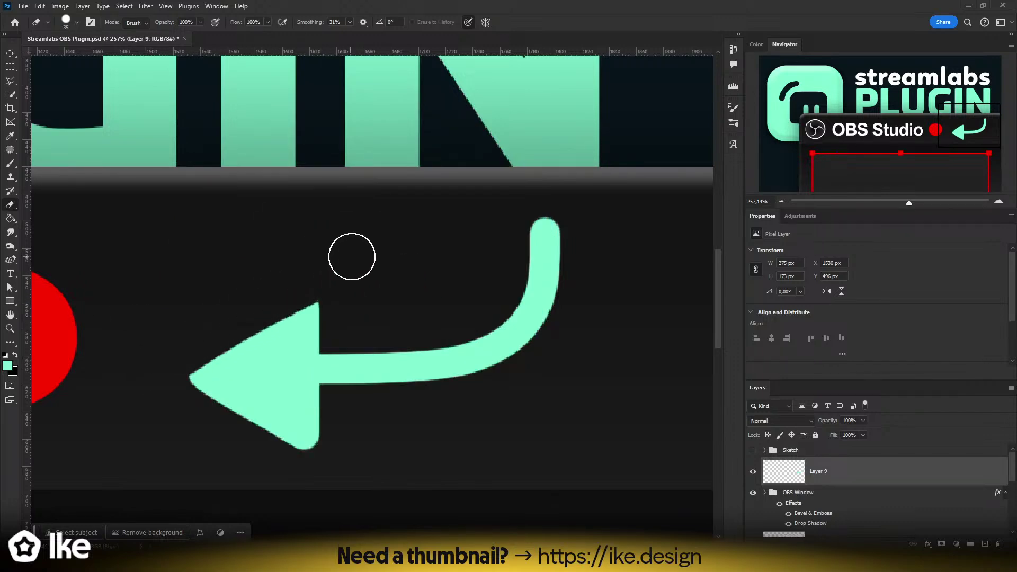
pyautogui.hotkey('ctrl', 'z')
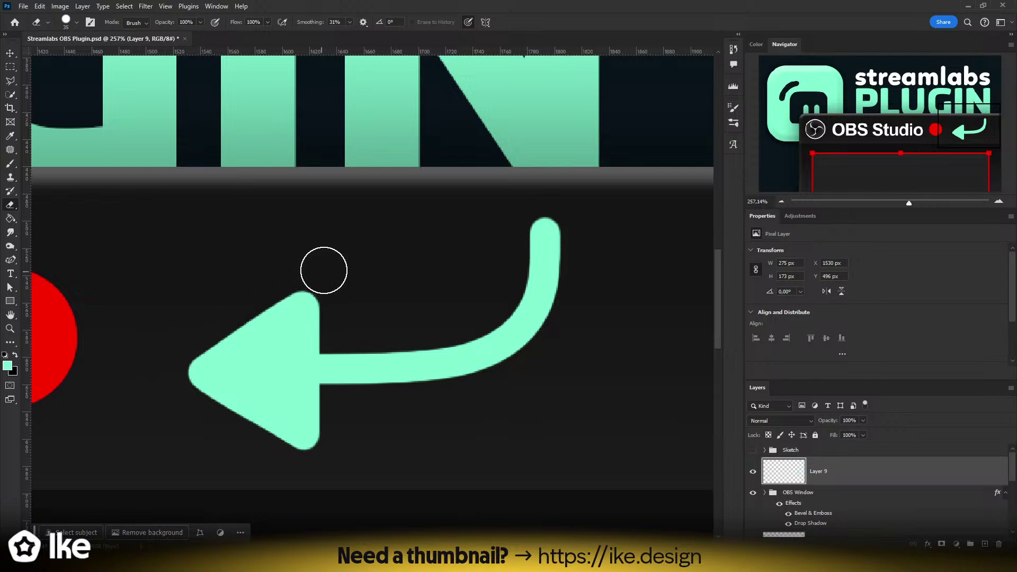
pyautogui.hotkey('ctrl', 'shift', 'z')
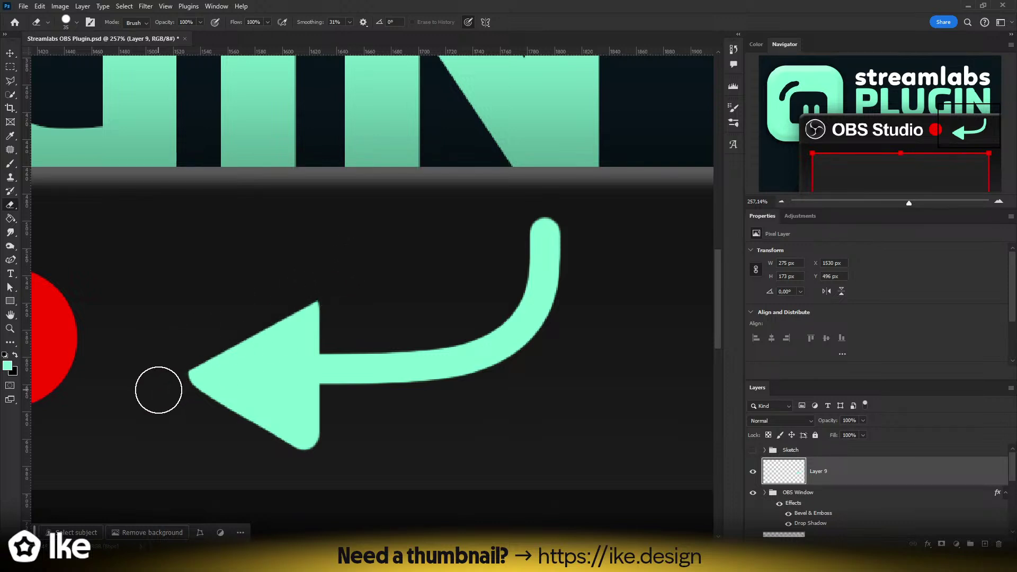
# - Erase along the arrowhead's lower edge to straighten it, and cut the arrow's rounded tail end off flat
pyautogui.click(163, 390)
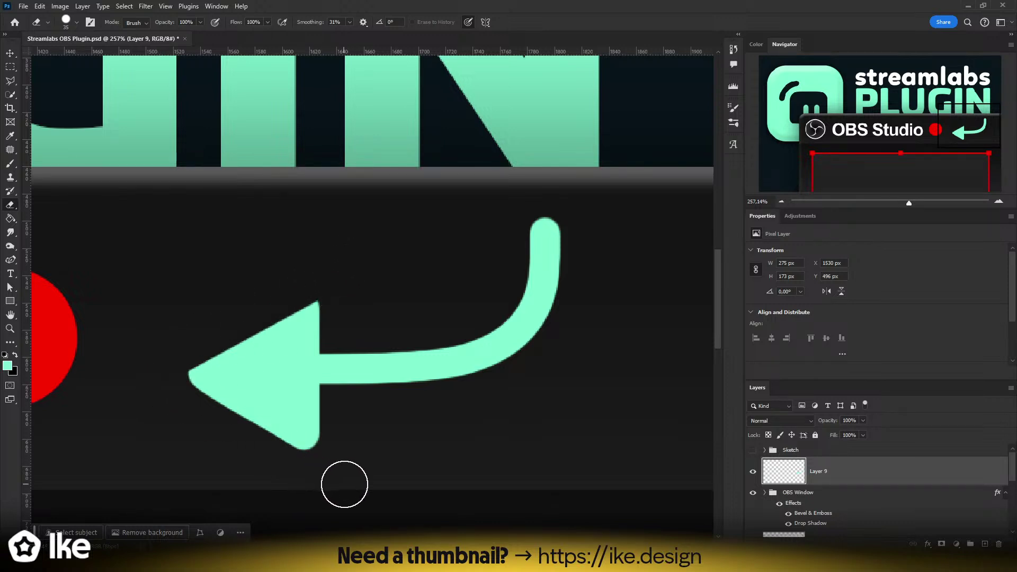
pyautogui.keyDown('shift'); pyautogui.click(348, 487); pyautogui.keyUp('shift')
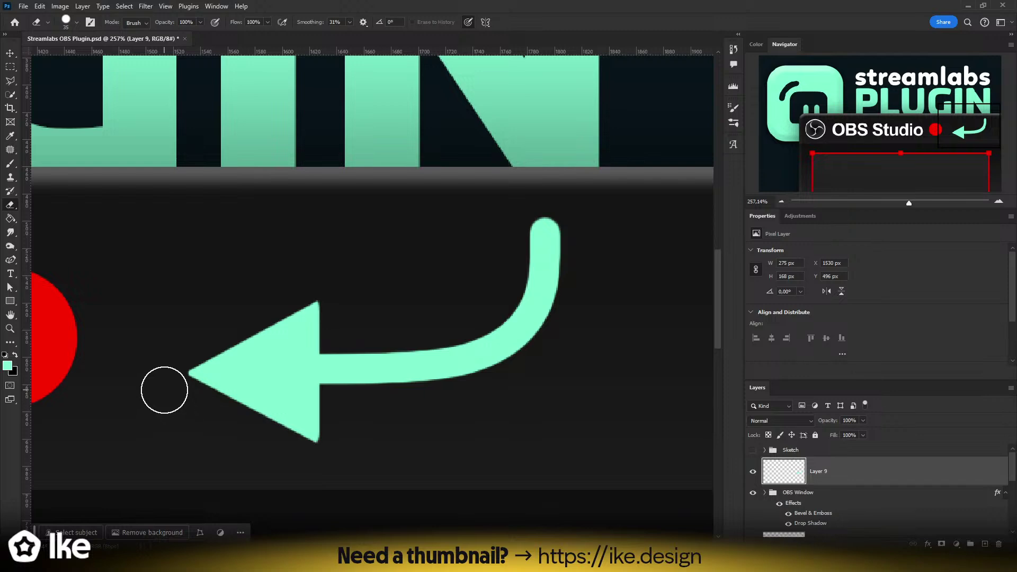
pyautogui.keyDown('shift'); pyautogui.click(341, 470); pyautogui.keyUp('shift')
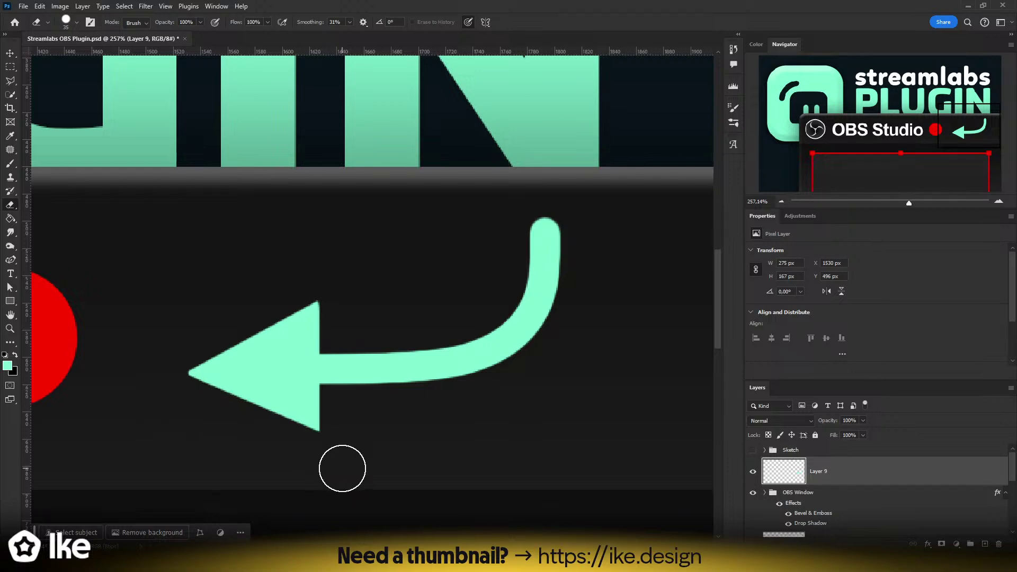
pyautogui.scroll(-3, 347, 388)
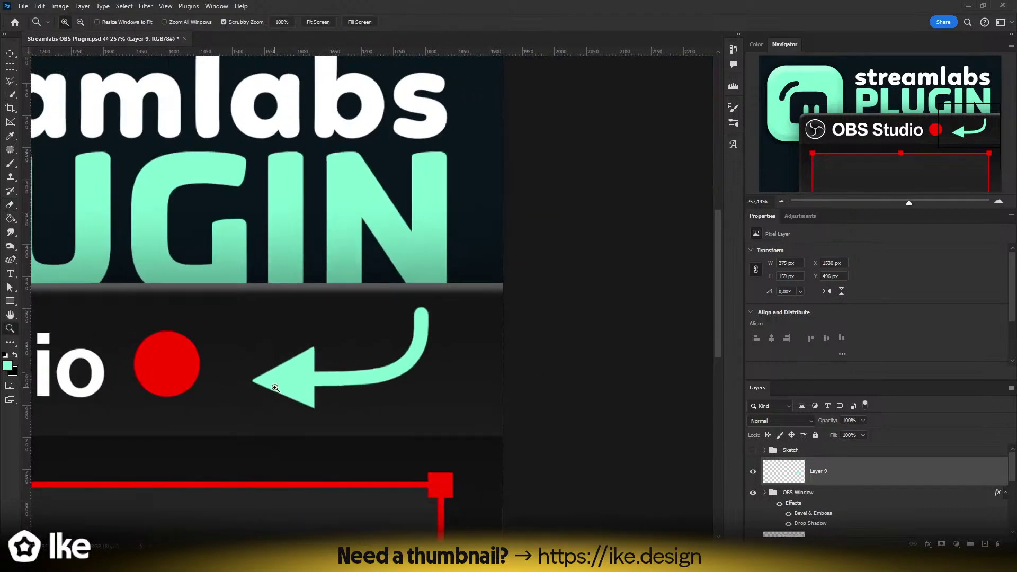
pyautogui.scroll(3, 411, 331)
pyautogui.moveTo(398, 279); pyautogui.dragTo(589, 280)
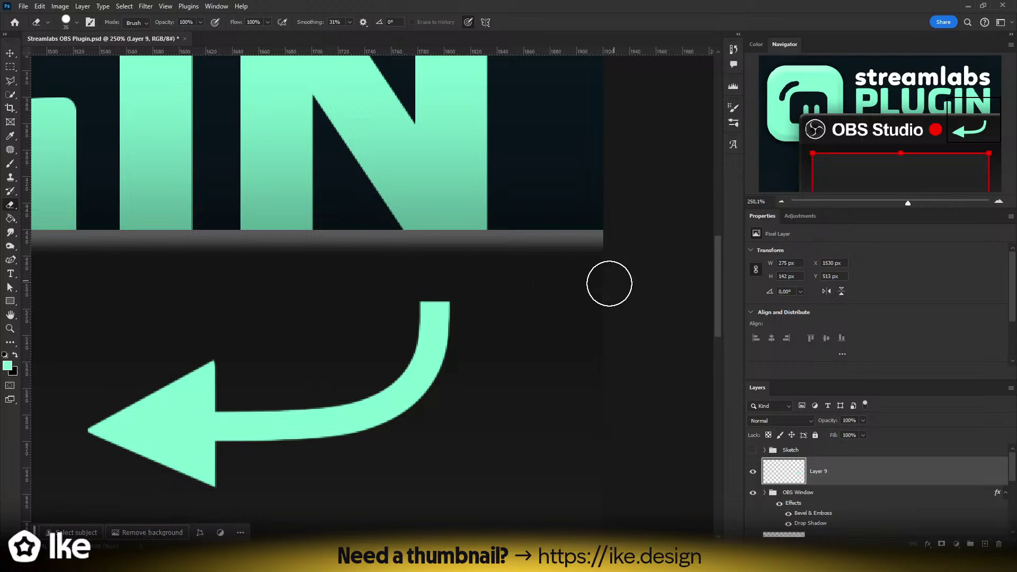
# - Thicken the arrow's curved shaft with a 37 px mint brush stroke from the head up to the tail
pyautogui.press('z')
pyautogui.moveTo(367, 348); pyautogui.dragTo(296, 359)
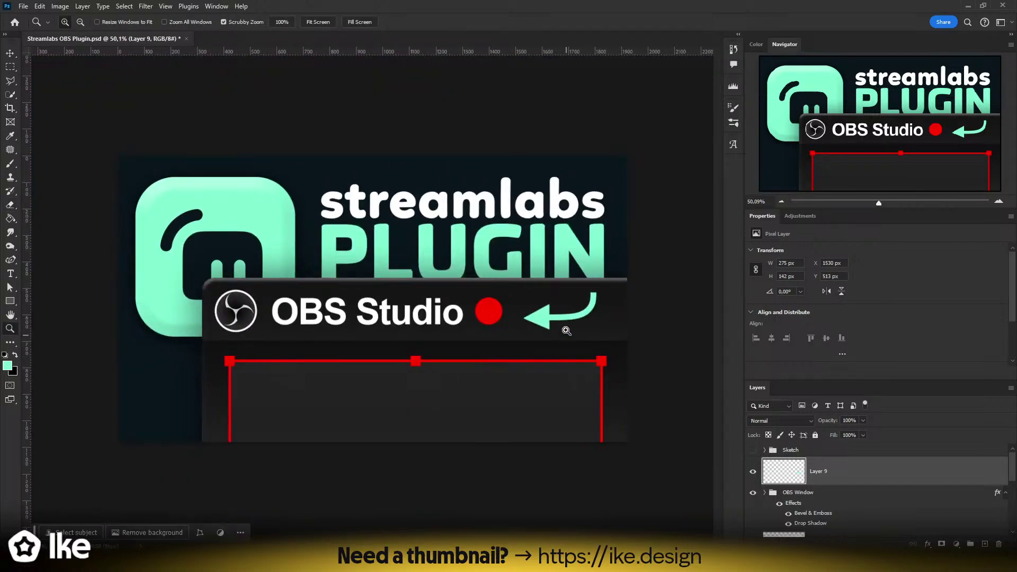
pyautogui.moveTo(574, 319); pyautogui.dragTo(643, 300)
pyautogui.moveTo(547, 339)
pyautogui.mouseDown()
pyautogui.moveTo(467, 374)
pyautogui.moveTo(464, 364)
pyautogui.mouseUp()
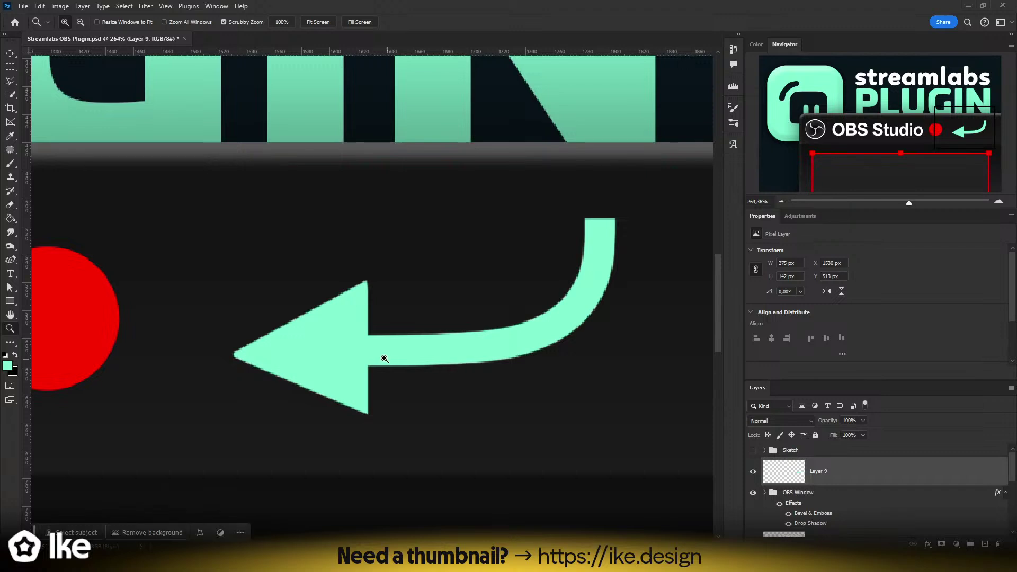
pyautogui.press('b')
pyautogui.moveTo(359, 350); pyautogui.dragTo(457, 350)
pyautogui.hotkey('ctrl', 'z')
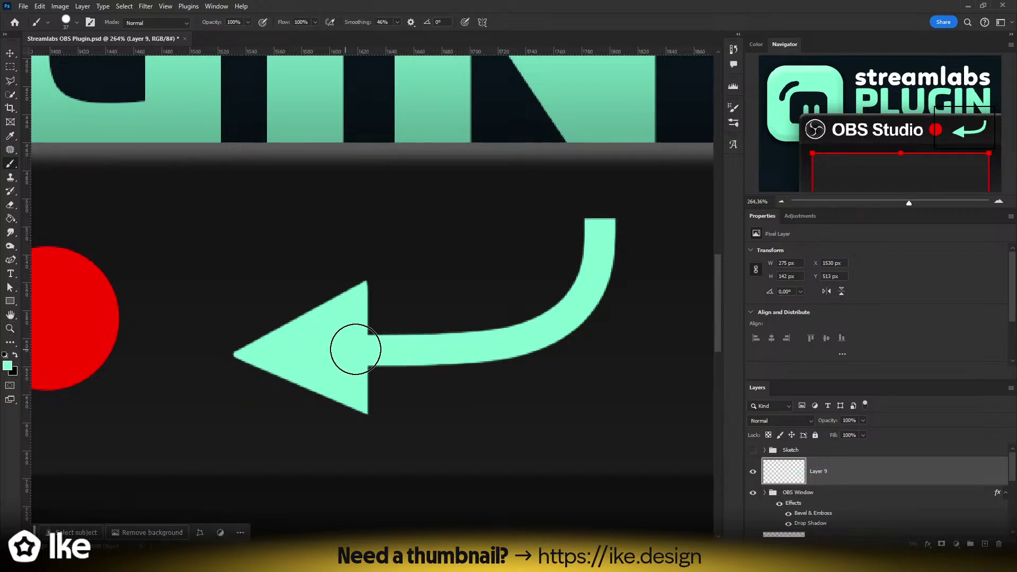
pyautogui.moveTo(356, 350)
pyautogui.mouseDown()
pyautogui.moveTo(490, 349)
pyautogui.moveTo(554, 334)
pyautogui.moveTo(592, 283)
pyautogui.moveTo(599, 198)
pyautogui.mouseUp()
# - Erase the thickened tail's rounded end to a flat cut, shortening the arrow to 130 px high
pyautogui.hscroll(3, 524, 240)
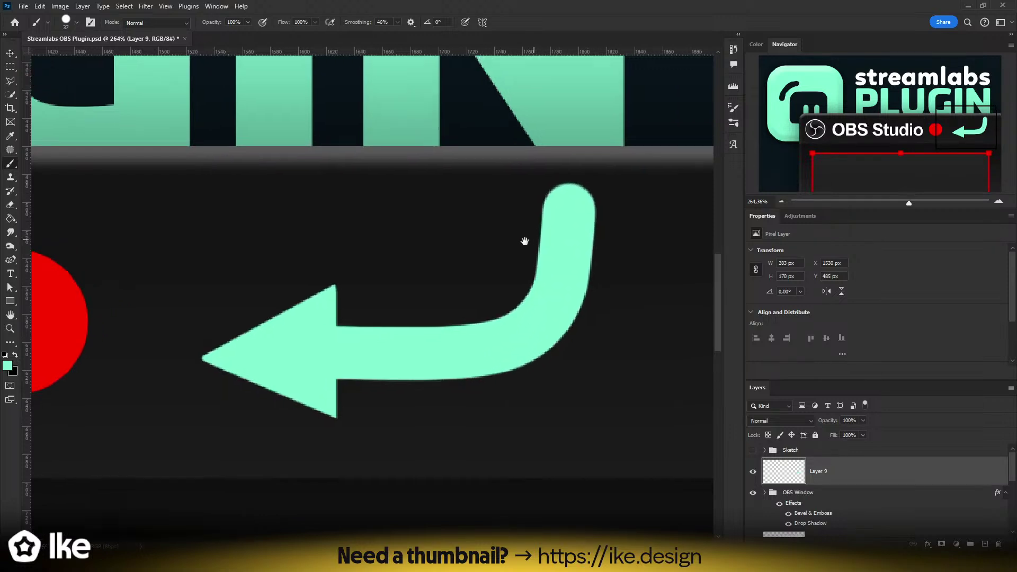
pyautogui.press('e')
pyautogui.moveTo(504, 246)
pyautogui.mouseDown()
pyautogui.moveTo(477, 217)
pyautogui.moveTo(501, 211)
pyautogui.moveTo(519, 229)
pyautogui.moveTo(486, 214)
pyautogui.moveTo(522, 211)
pyautogui.mouseUp()
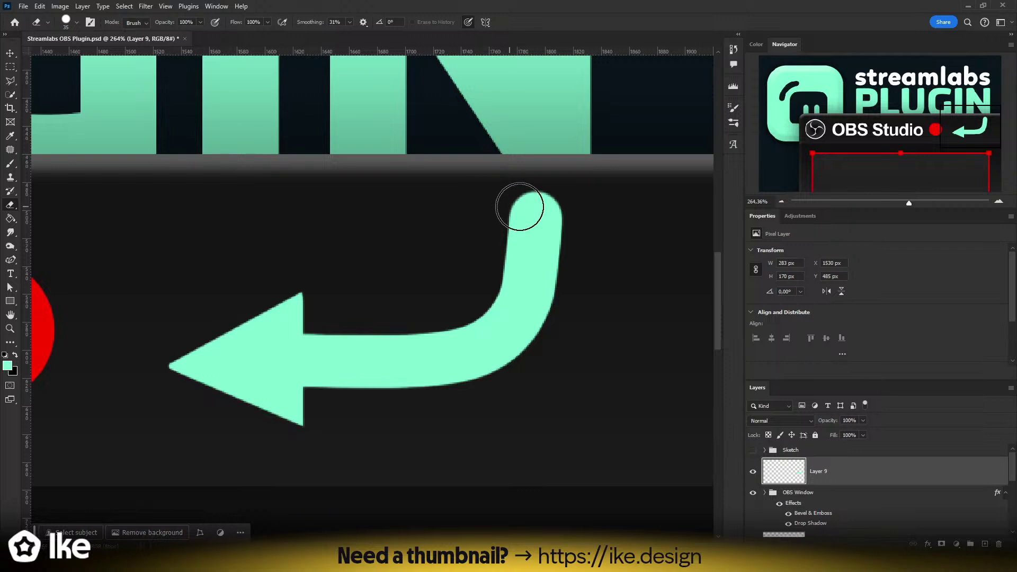
pyautogui.hscroll(5, 612, 215)
pyautogui.hscroll(-5, 427, 256)
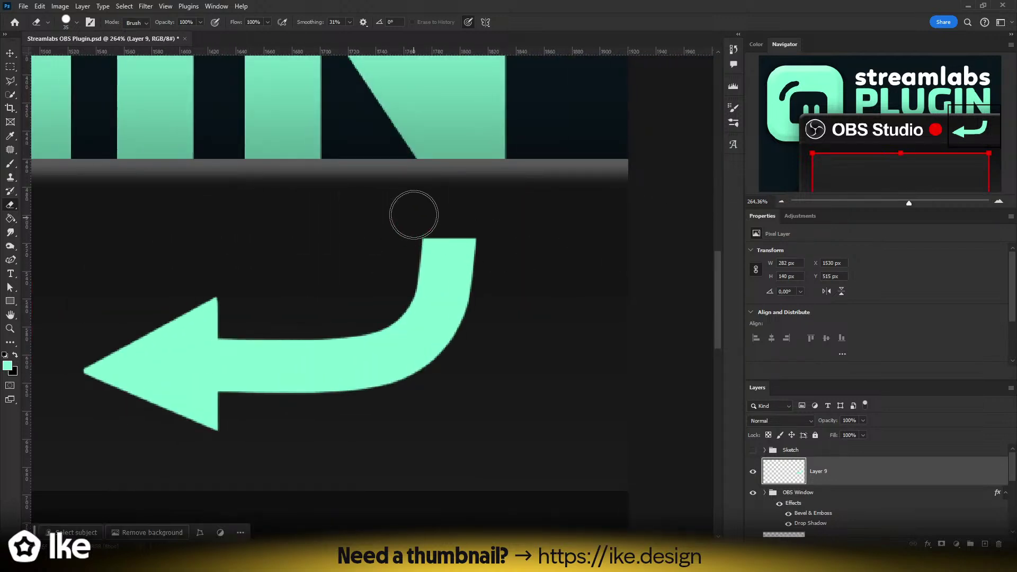
pyautogui.moveTo(404, 230); pyautogui.dragTo(471, 229)
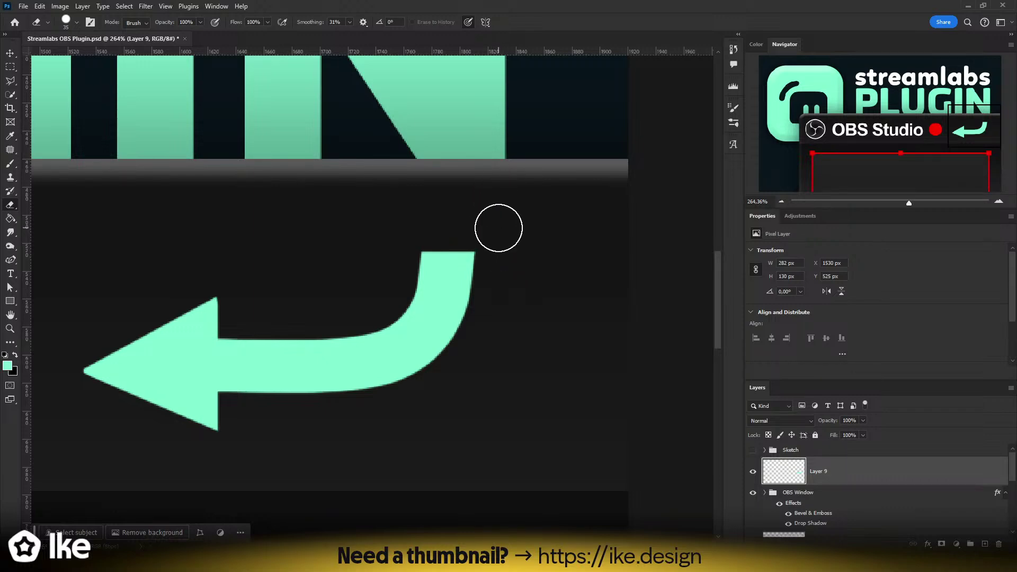
pyautogui.moveTo(506, 316)
pyautogui.mouseDown()
pyautogui.moveTo(438, 268)
pyautogui.moveTo(341, 299)
pyautogui.mouseUp()
# - Move the arrow to X 1522 px, Y 505 px in the OBS window's title bar, and delete its layer
pyautogui.press('z')
pyautogui.hotkey('ctrl', '0')
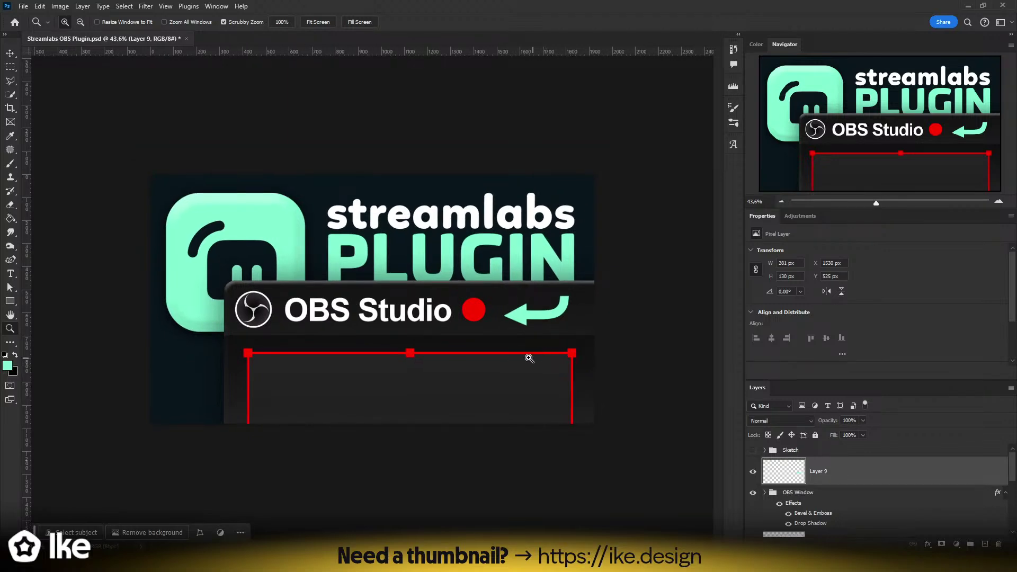
pyautogui.moveTo(529, 358); pyautogui.dragTo(533, 357)
pyautogui.press('v')
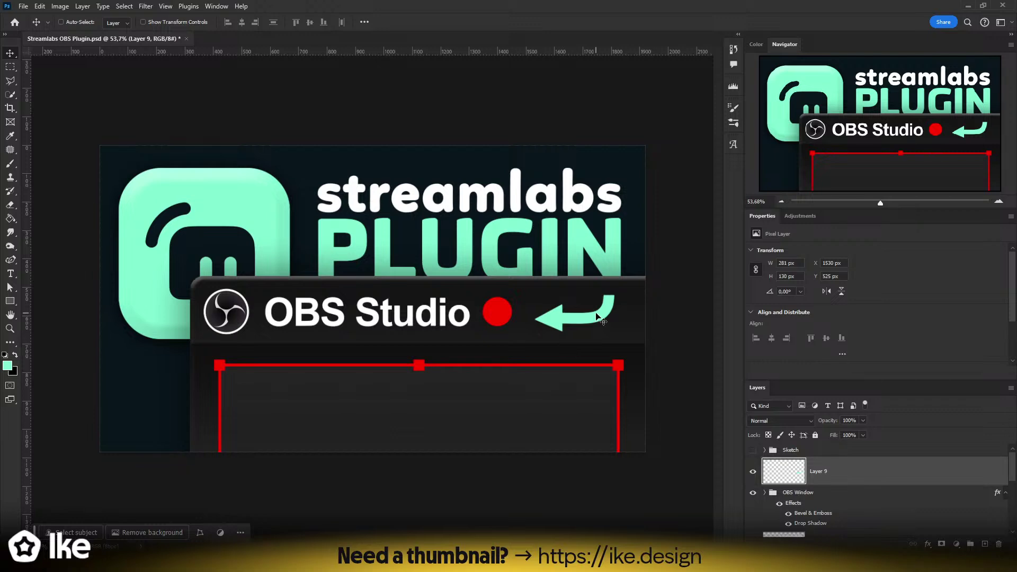
pyautogui.moveTo(597, 314); pyautogui.dragTo(605, 313)
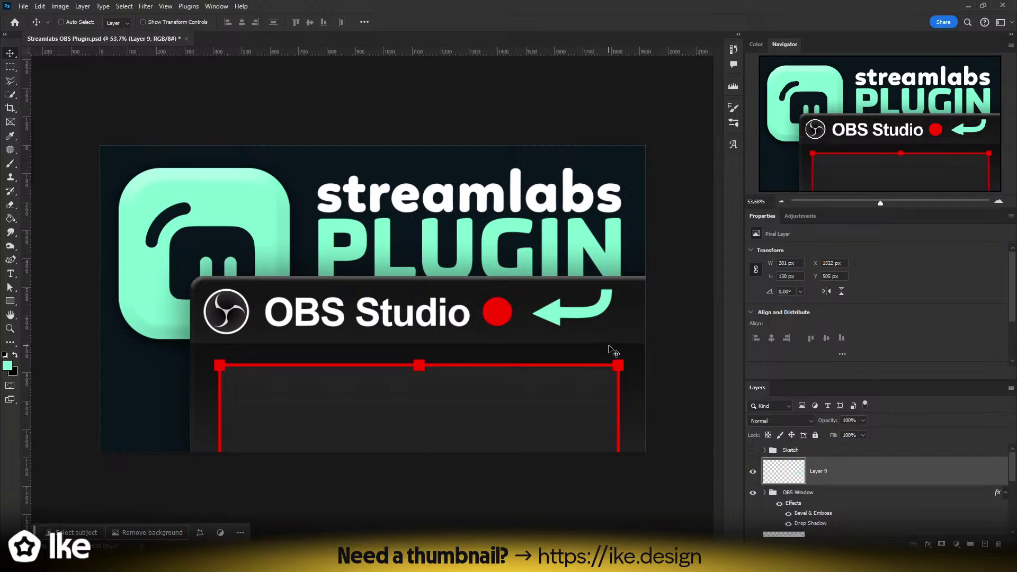
pyautogui.moveTo(865, 476); pyautogui.dragTo(999, 544)
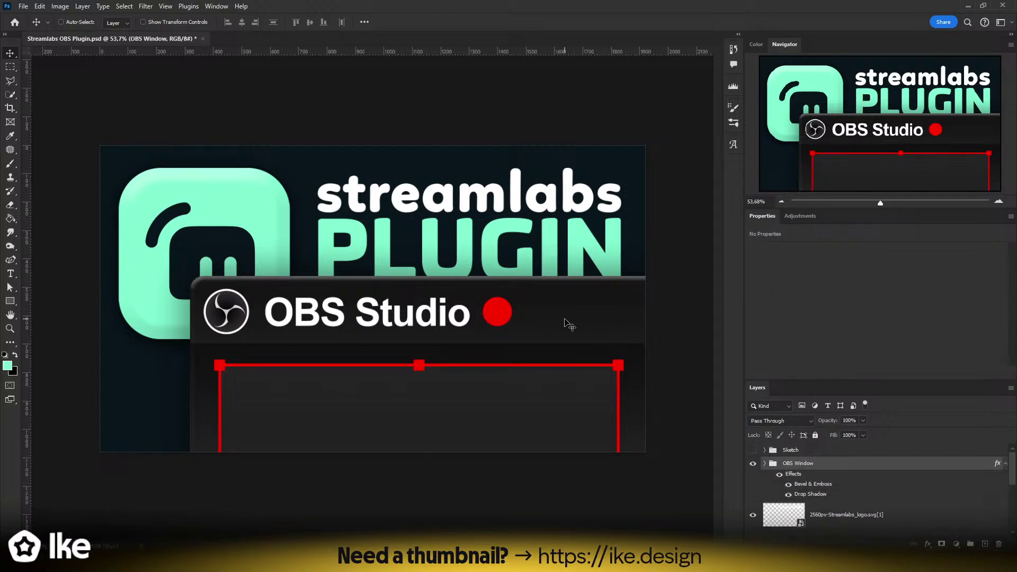
# - Shift the OBS Window group to the right until the red source frame's right edge runs off the canvas
pyautogui.press('z')
pyautogui.moveTo(570, 325); pyautogui.dragTo(414, 301)
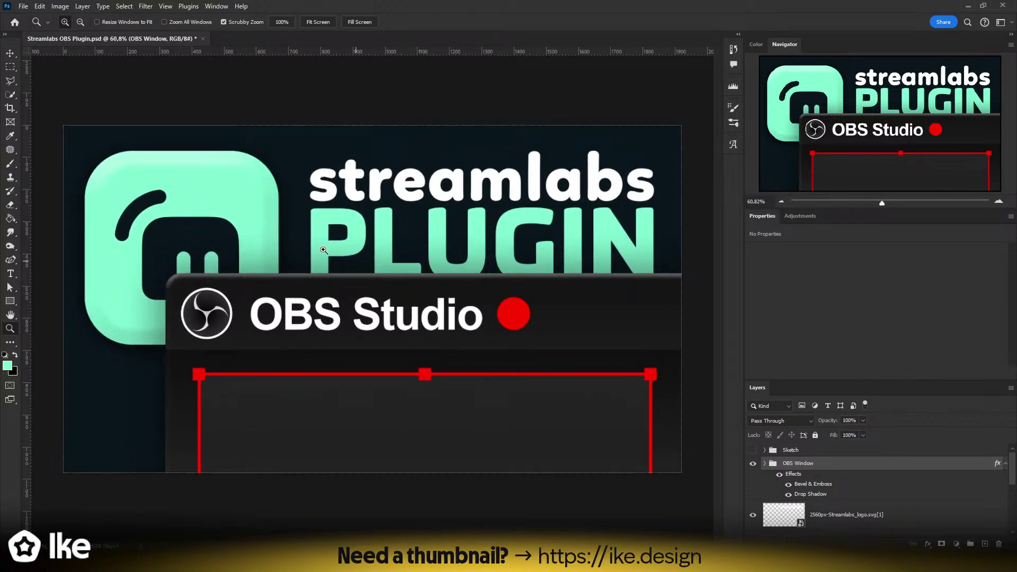
pyautogui.click(11, 54)
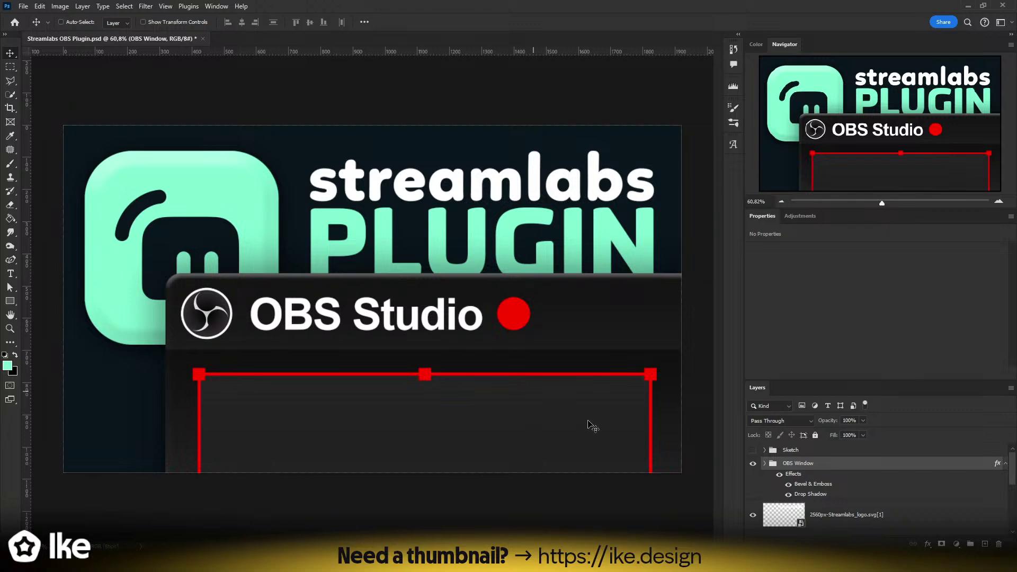
pyautogui.moveTo(490, 361); pyautogui.dragTo(468, 358)
pyautogui.press('z')
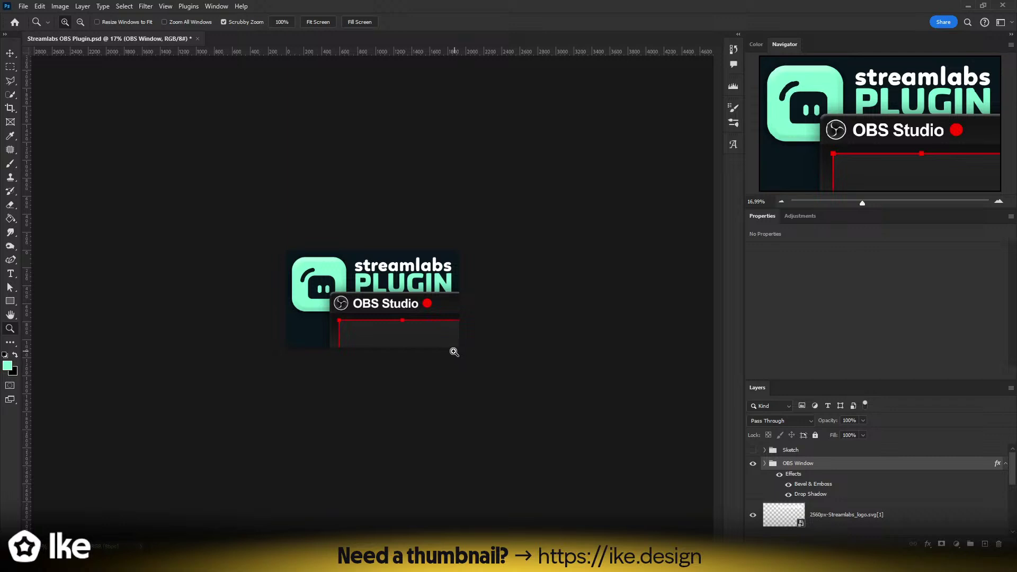
pyautogui.moveTo(385, 312); pyautogui.dragTo(440, 313)
pyautogui.click(11, 54)
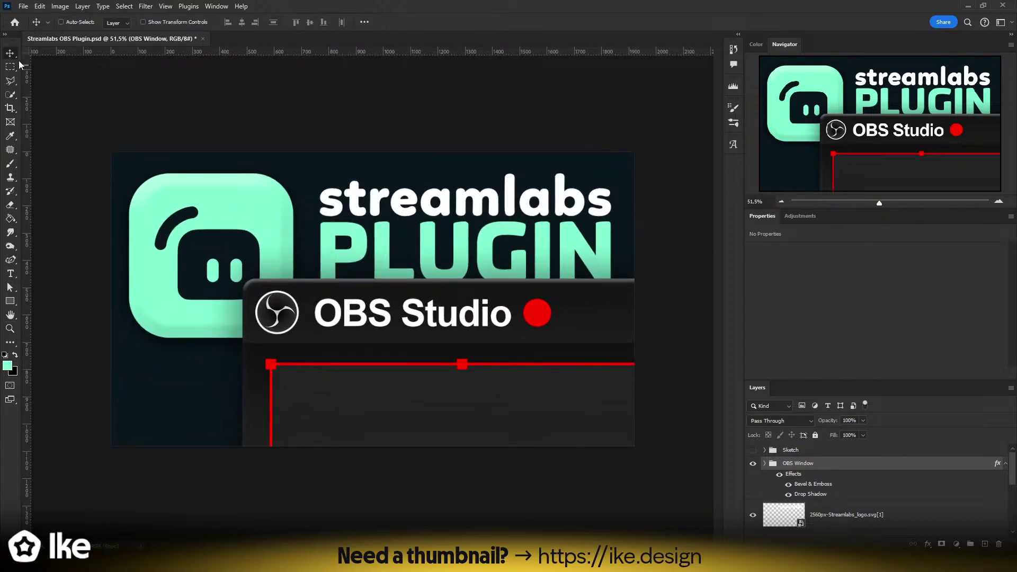
# - Add "in" before "OBS Studio" in the text layer of the OBS window's title bar
pyautogui.click(766, 463)
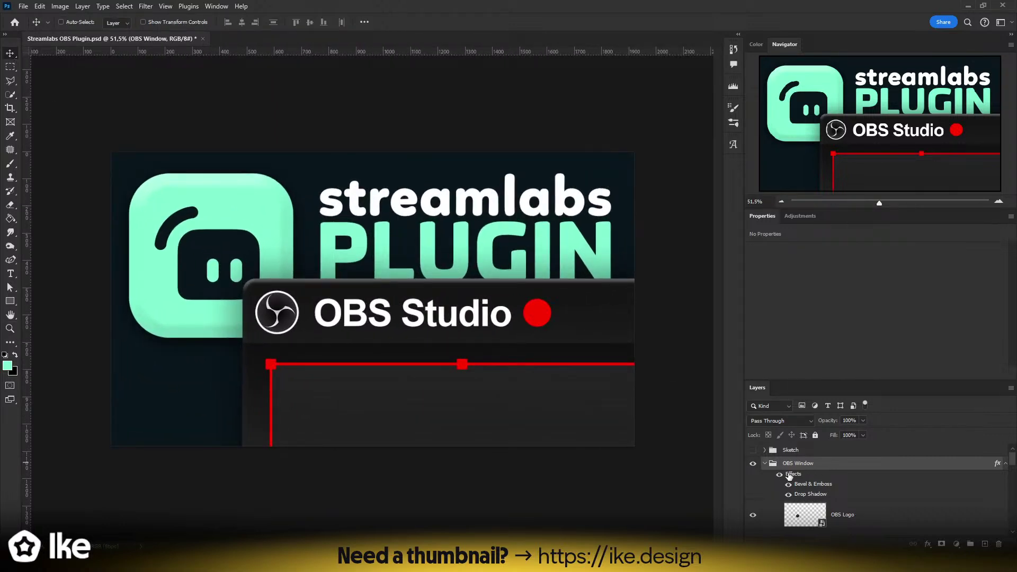
pyautogui.scroll(-2, 830, 510)
pyautogui.click(845, 491)
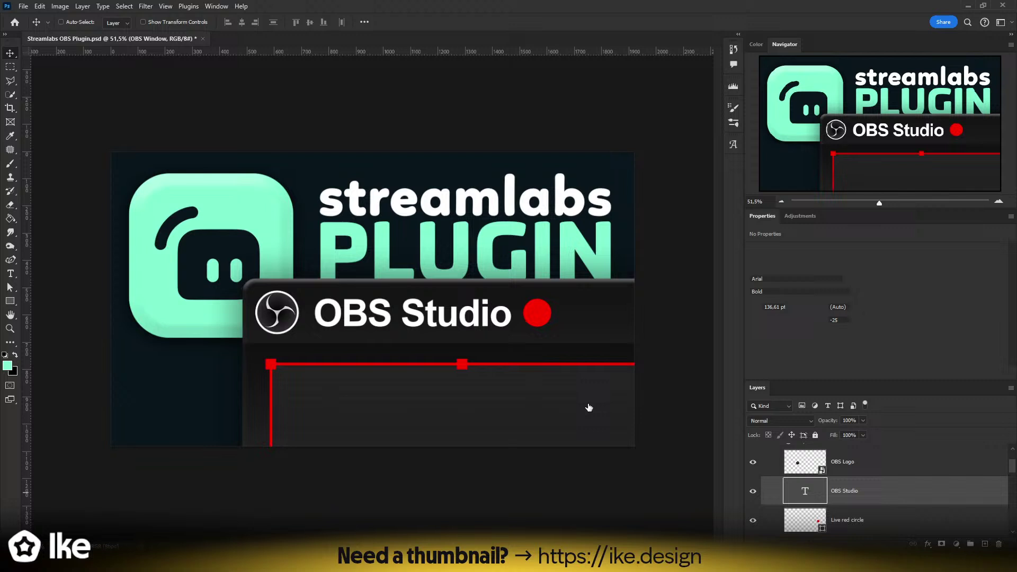
pyautogui.doubleClick(321, 313)
pyautogui.click(322, 313)
pyautogui.write('in')
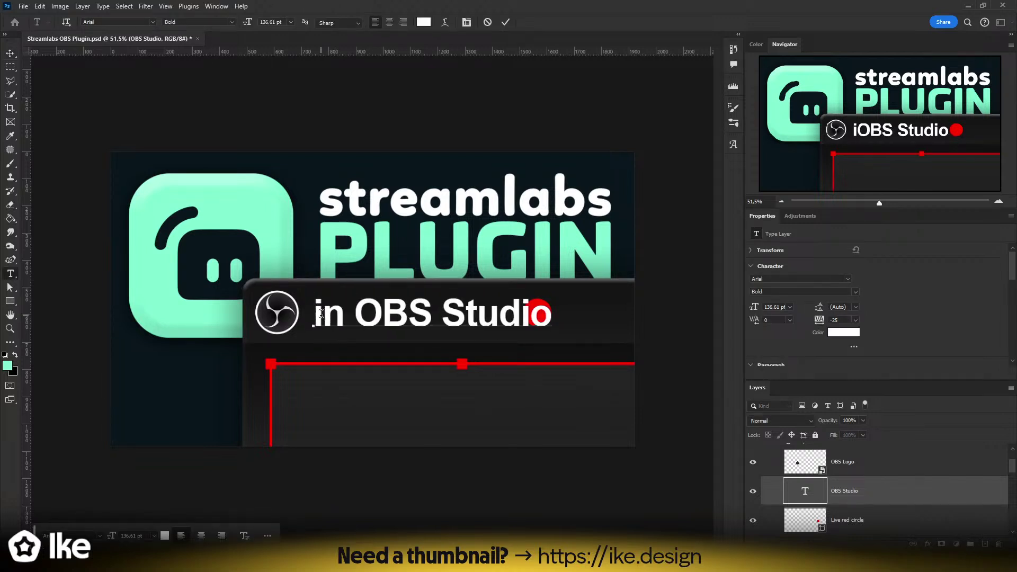
pyautogui.click(505, 22)
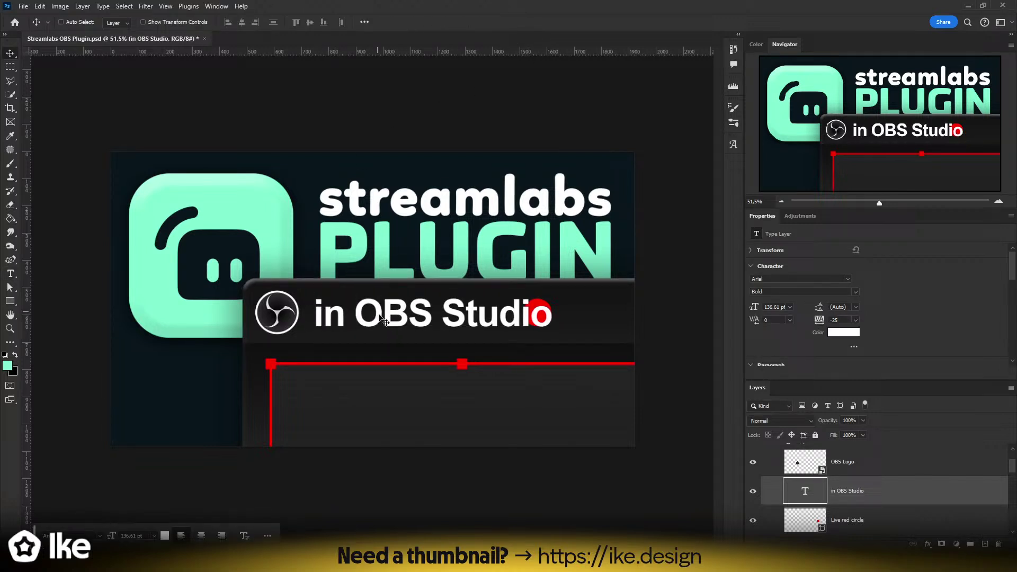
# - Try the title bar text as "inside OBS Studio", and undo that wording
pyautogui.doubleClick(346, 324)
pyautogui.click(346, 324)
pyautogui.write('side')
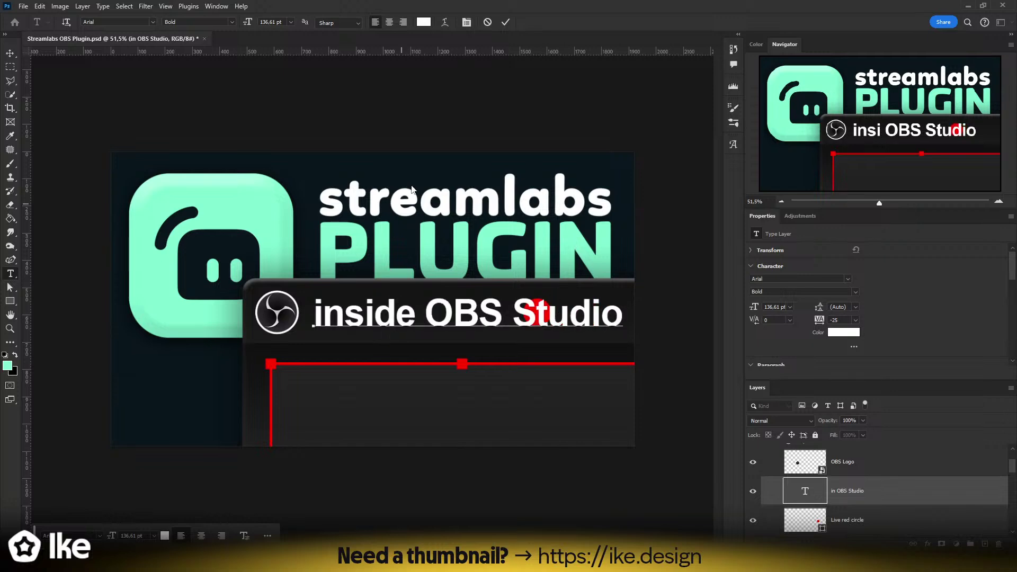
pyautogui.click(505, 21)
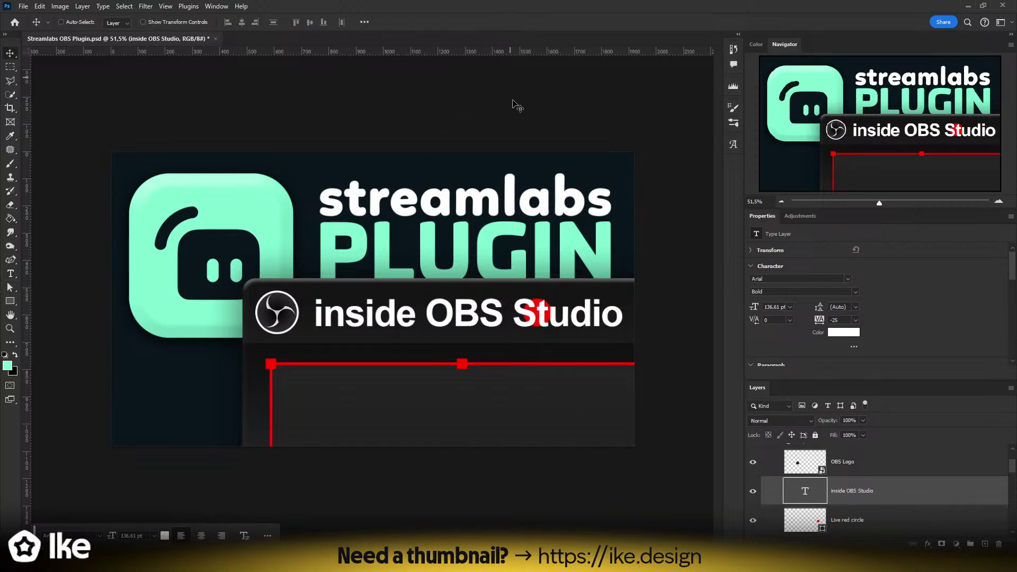
pyautogui.press('z')
pyautogui.moveTo(505, 265); pyautogui.dragTo(468, 279)
pyautogui.hotkey('ctrl', 'z')
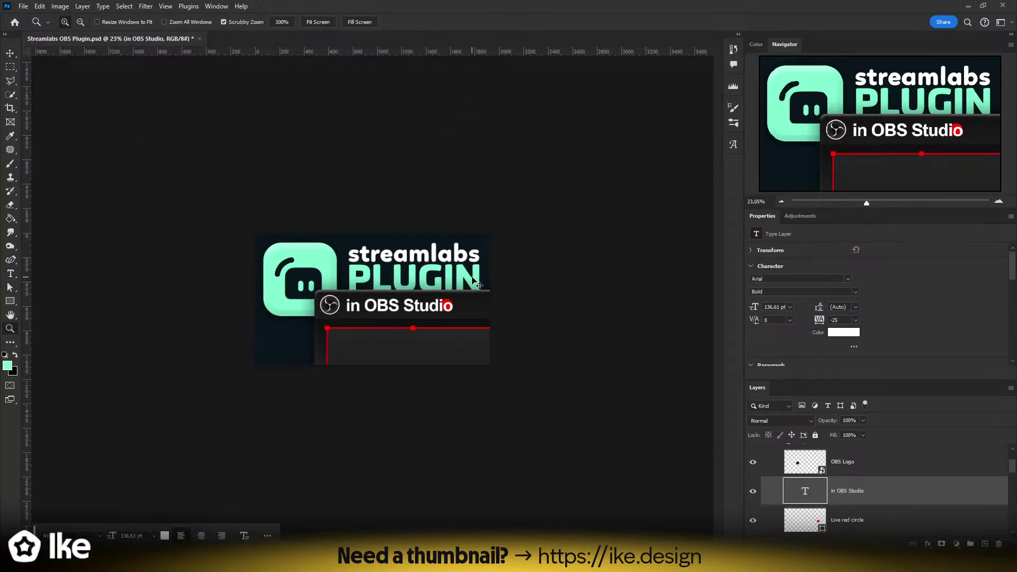
# - Shorten the title bar text to "in OBS" by removing the word "Studio"
pyautogui.moveTo(397, 297); pyautogui.dragTo(672, 338)
pyautogui.press('v')
pyautogui.doubleClick(436, 326)
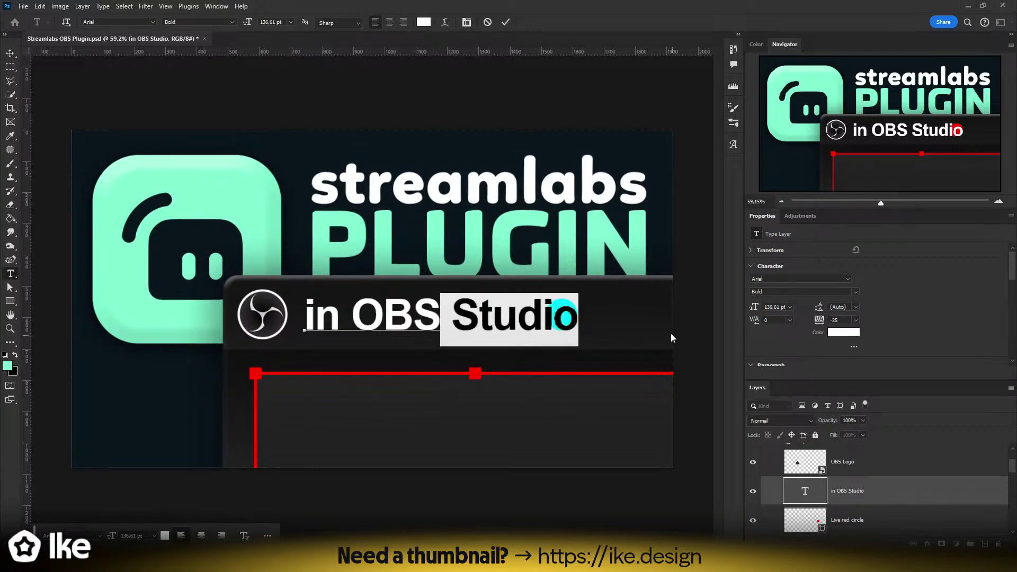
pyautogui.press('BackSpace')
pyautogui.click(505, 22)
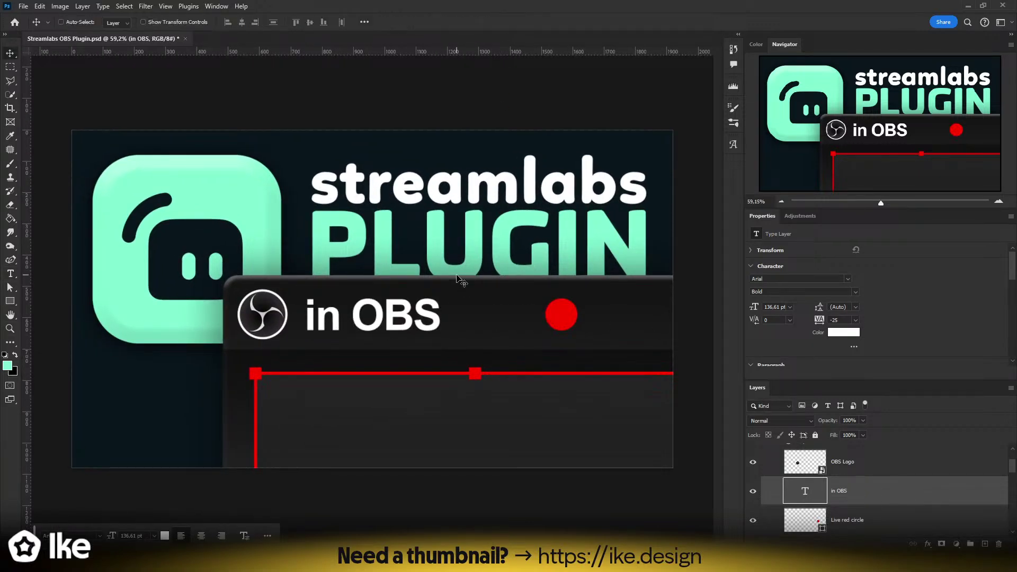
# - Undo the title bar text edits back to the wording "OBS Studio"
pyautogui.press('z')
pyautogui.moveTo(464, 275); pyautogui.dragTo(436, 275)
pyautogui.hotkey('ctrl', 'z')
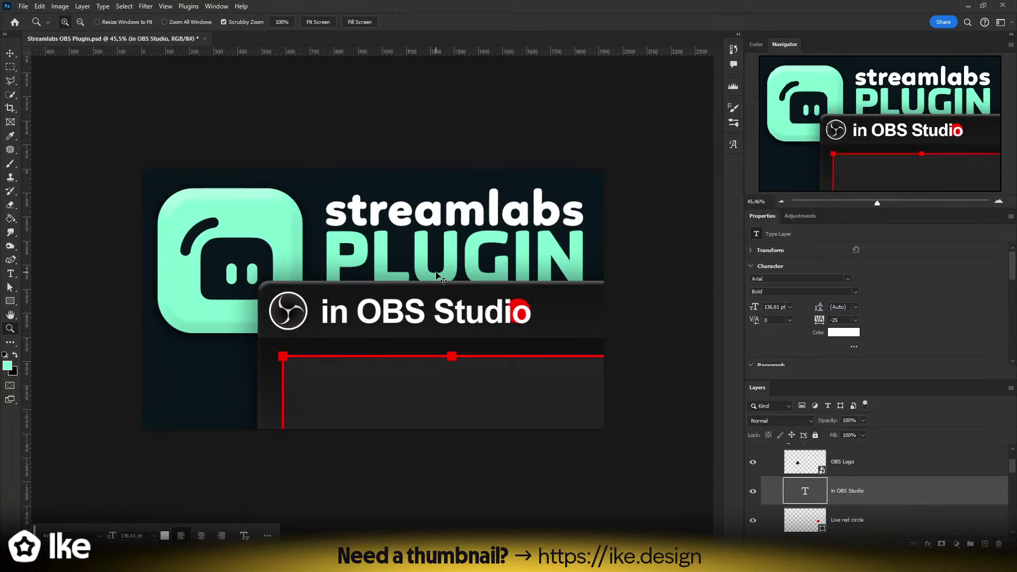
pyautogui.hotkey('ctrl', 'z')
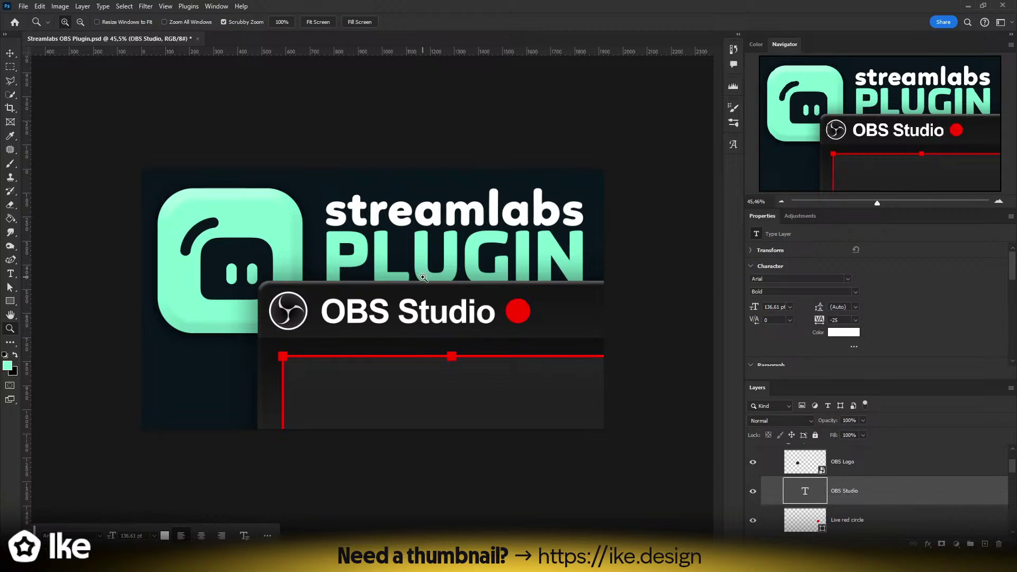
pyautogui.moveTo(423, 278)
pyautogui.mouseDown()
pyautogui.moveTo(381, 289)
pyautogui.moveTo(428, 282)
pyautogui.mouseUp()
pyautogui.press('v')
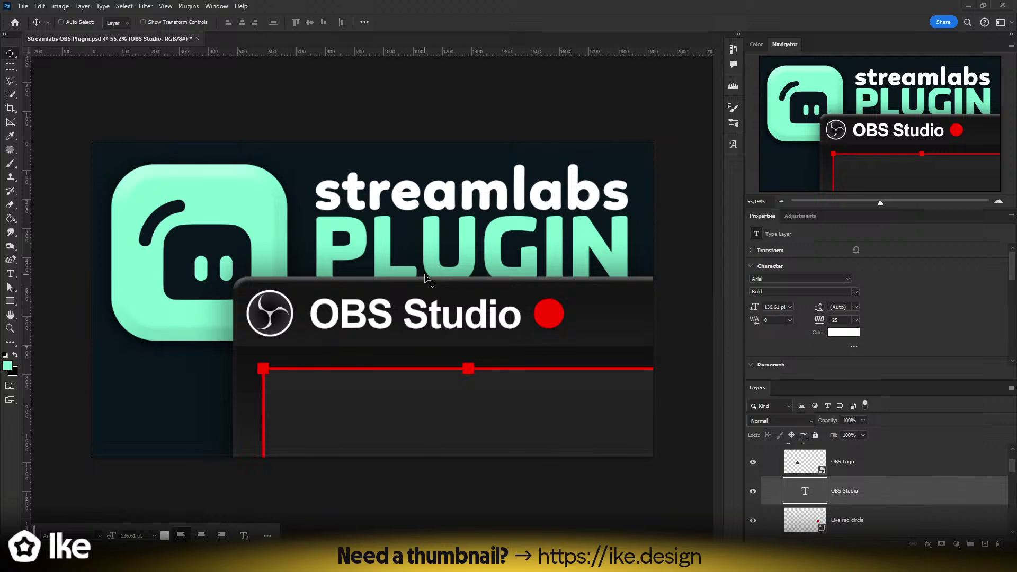
# - Add a new layer inside the OBS Window group for the Brush tool, with brush smoothing at 21%
pyautogui.press('b')
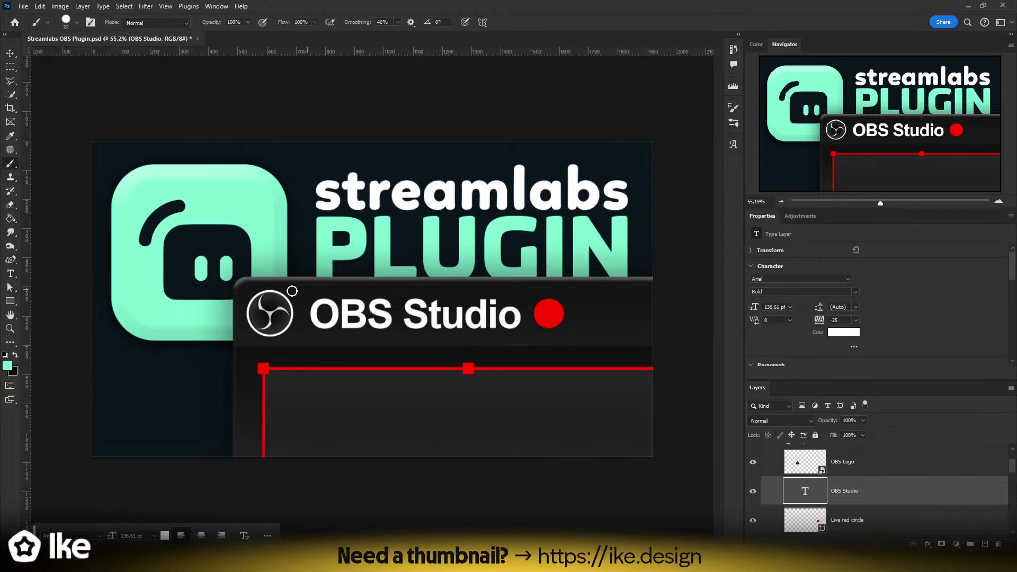
pyautogui.scroll(2, 952, 504)
pyautogui.click(821, 464)
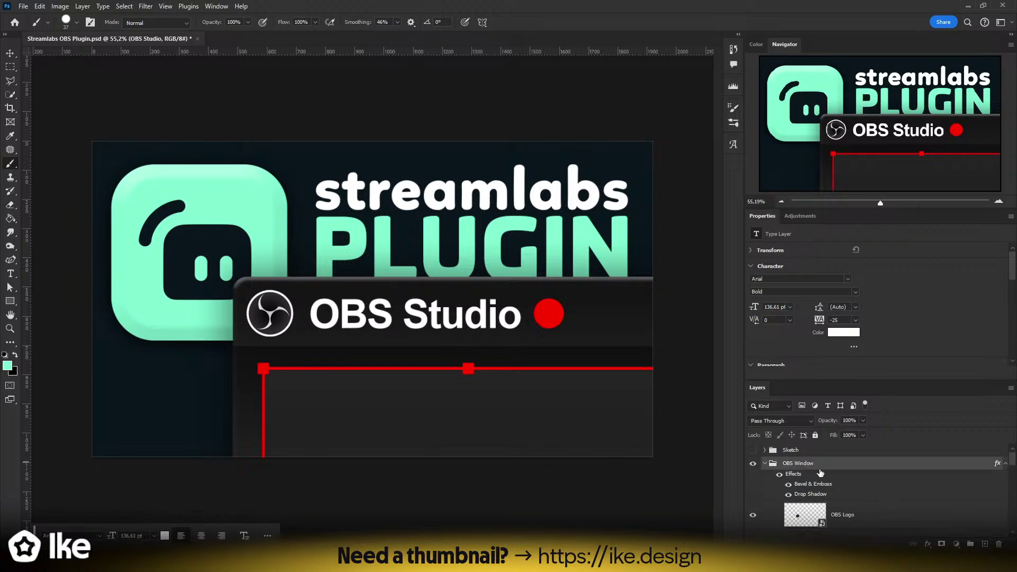
pyautogui.click(985, 544)
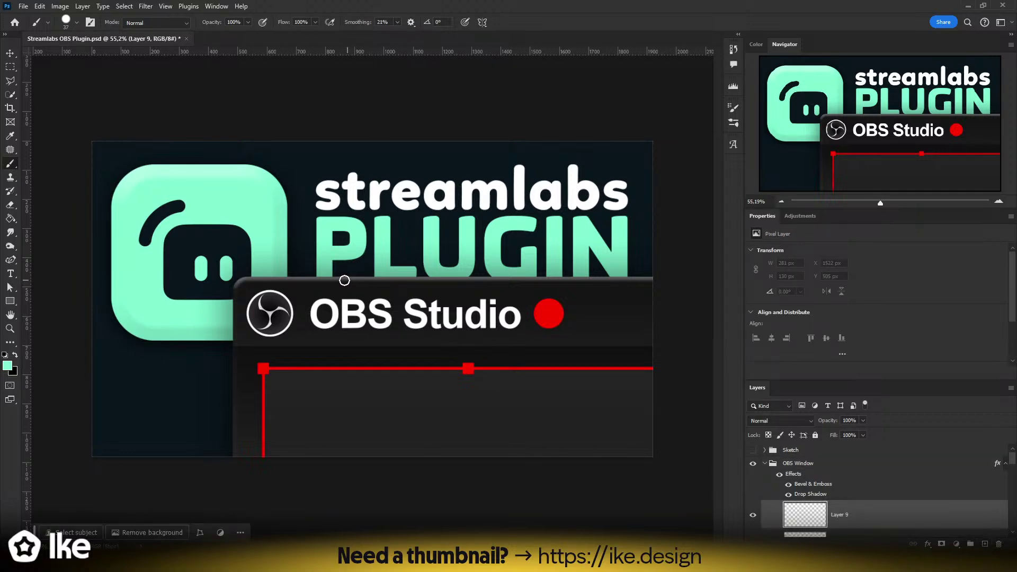
# - Try circling the OBS Studio title with a mint brush loop on the layer inside the group, and undo it
pyautogui.moveTo(344, 280)
pyautogui.mouseDown()
pyautogui.moveTo(237, 285)
pyautogui.moveTo(225, 301)
pyautogui.moveTo(231, 338)
pyautogui.moveTo(287, 353)
pyautogui.moveTo(394, 358)
pyautogui.moveTo(501, 353)
pyautogui.moveTo(595, 332)
pyautogui.moveTo(599, 298)
pyautogui.moveTo(500, 278)
pyautogui.moveTo(279, 279)
pyautogui.mouseUp()
pyautogui.moveTo(228, 332)
pyautogui.mouseDown()
pyautogui.moveTo(284, 353)
pyautogui.moveTo(454, 358)
pyautogui.moveTo(559, 340)
pyautogui.moveTo(591, 307)
pyautogui.mouseUp()
pyautogui.hotkey('ctrl', 'z')
# - Add a new layer above the collapsed OBS Window group and try a mint loop about 1507 by 383 px around the title
pyautogui.click(802, 465)
pyautogui.click(984, 544)
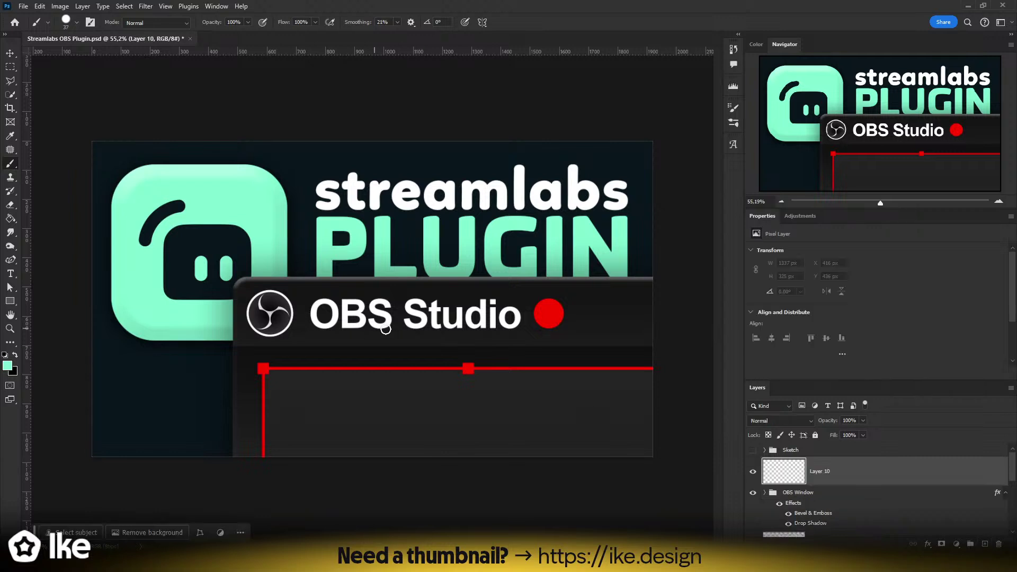
pyautogui.moveTo(339, 277)
pyautogui.mouseDown()
pyautogui.moveTo(606, 377)
pyautogui.moveTo(387, 269)
pyautogui.moveTo(212, 286)
pyautogui.mouseUp()
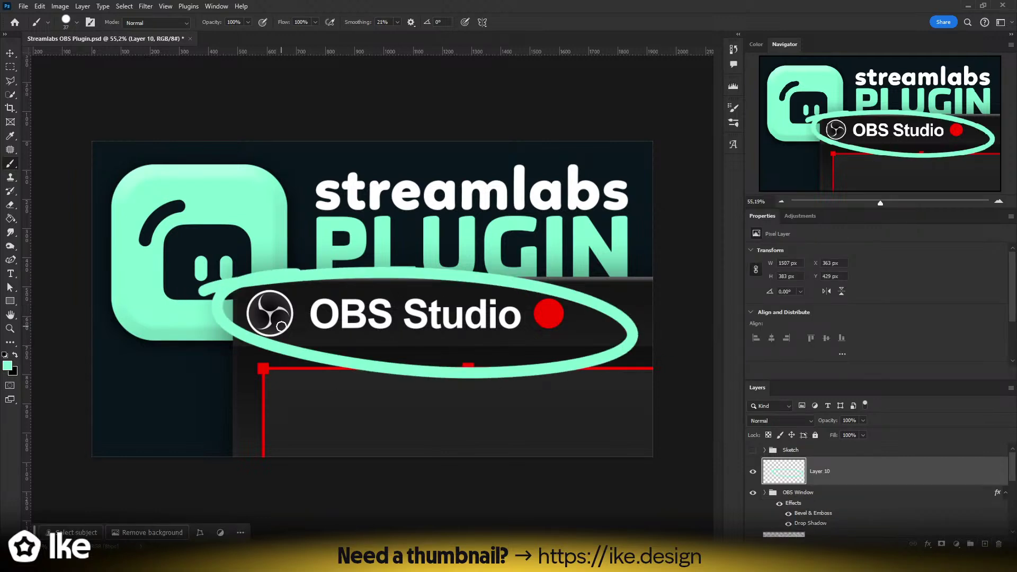
pyautogui.hotkey('ctrl', 'z')
# - Try a mint stroke along the canvas's top edge and a loop about 1309 by 331 px around the OBS Studio title
pyautogui.moveTo(138, 142)
pyautogui.mouseDown()
pyautogui.moveTo(285, 185)
pyautogui.moveTo(461, 164)
pyautogui.moveTo(323, 139)
pyautogui.moveTo(95, 132)
pyautogui.moveTo(69, 141)
pyautogui.moveTo(219, 191)
pyautogui.moveTo(466, 161)
pyautogui.moveTo(194, 140)
pyautogui.moveTo(73, 167)
pyautogui.moveTo(417, 184)
pyautogui.moveTo(359, 146)
pyautogui.moveTo(104, 142)
pyautogui.moveTo(217, 180)
pyautogui.moveTo(415, 170)
pyautogui.moveTo(103, 141)
pyautogui.moveTo(158, 150)
pyautogui.mouseUp()
pyautogui.hotkey('ctrl', 'z')
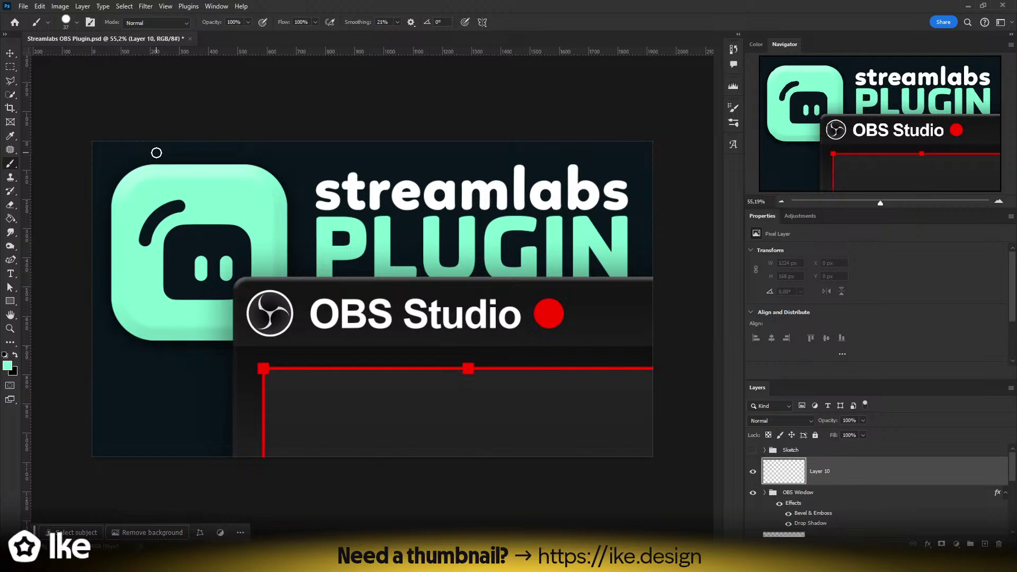
pyautogui.moveTo(306, 292)
pyautogui.mouseDown()
pyautogui.moveTo(553, 324)
pyautogui.moveTo(317, 281)
pyautogui.moveTo(254, 344)
pyautogui.moveTo(556, 283)
pyautogui.moveTo(296, 276)
pyautogui.mouseUp()
pyautogui.hotkey('ctrl', 'z')
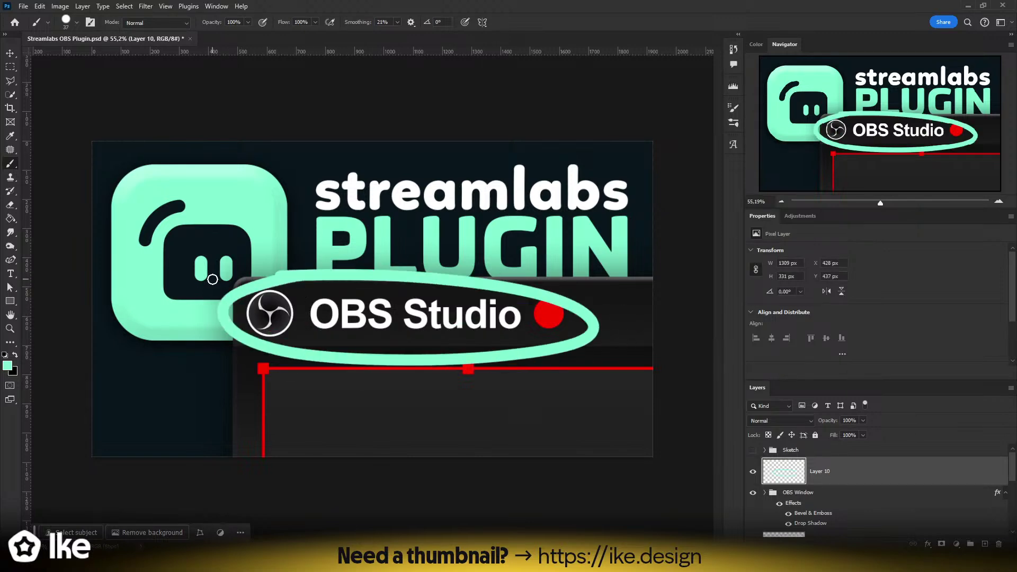
pyautogui.hotkey('ctrl', 'z')
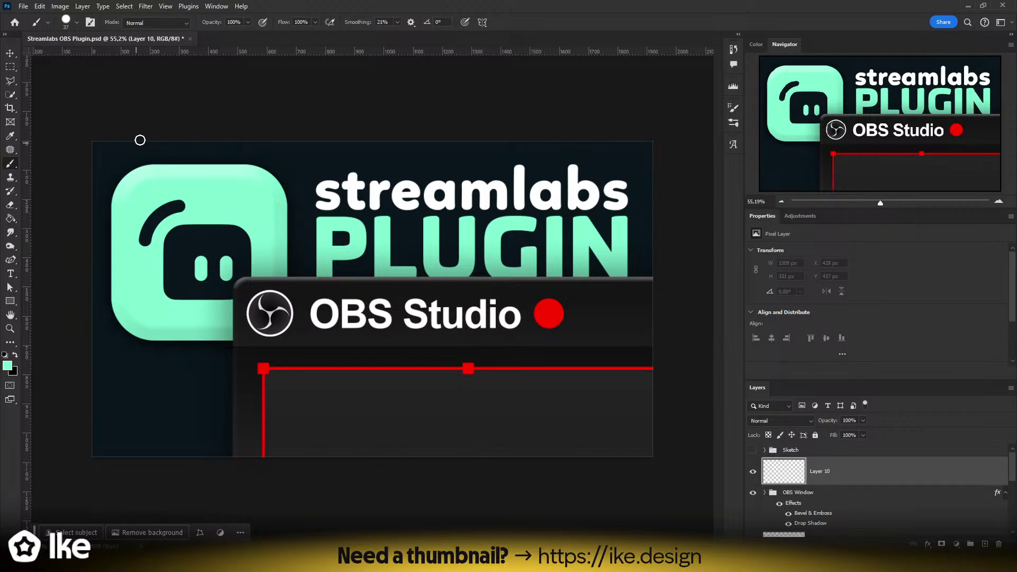
# - Try mint border strokes along the canvas's top and left edges, and undo both
pyautogui.moveTo(105, 153); pyautogui.dragTo(652, 174)
pyautogui.moveTo(102, 155); pyautogui.dragTo(100, 414)
pyautogui.hotkey('ctrl', 'z')
pyautogui.hotkey('ctrl', 'z')
# - Try three more mint brush loops around the OBS Studio title, about 969, 1306 and 1433 px wide, undoing each one
pyautogui.moveTo(305, 246)
pyautogui.mouseDown()
pyautogui.moveTo(427, 384)
pyautogui.moveTo(408, 231)
pyautogui.mouseUp()
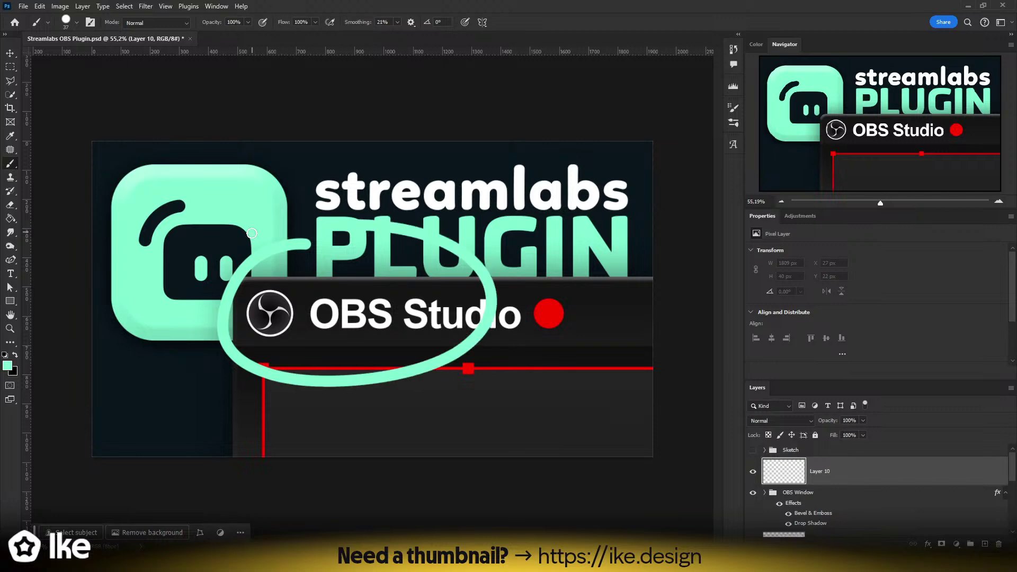
pyautogui.hotkey('ctrl', 'z')
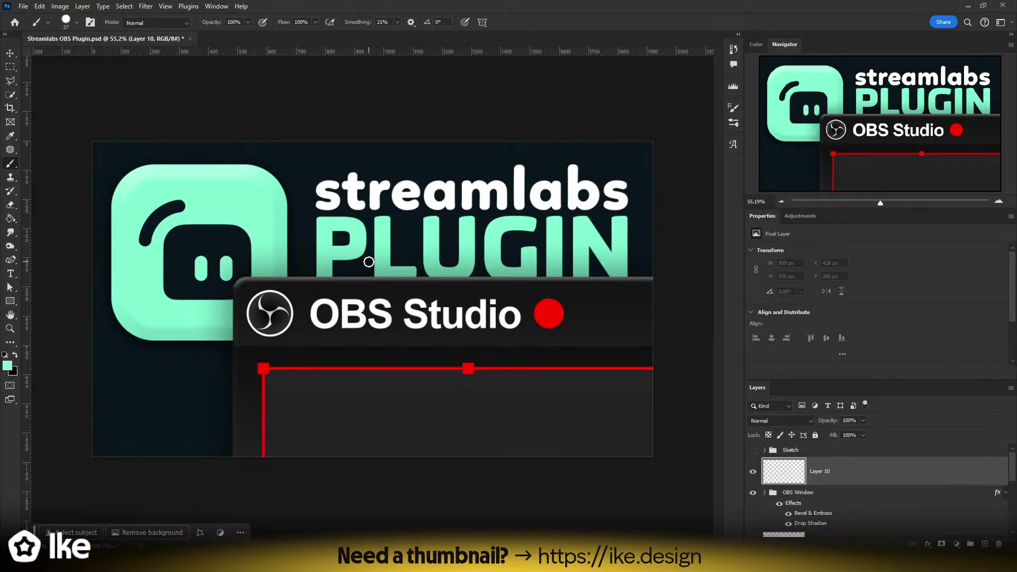
pyautogui.moveTo(278, 280)
pyautogui.mouseDown()
pyautogui.moveTo(437, 363)
pyautogui.moveTo(530, 267)
pyautogui.moveTo(217, 286)
pyautogui.moveTo(297, 283)
pyautogui.moveTo(463, 367)
pyautogui.moveTo(535, 280)
pyautogui.moveTo(297, 268)
pyautogui.mouseUp()
pyautogui.hotkey('ctrl', 'z')
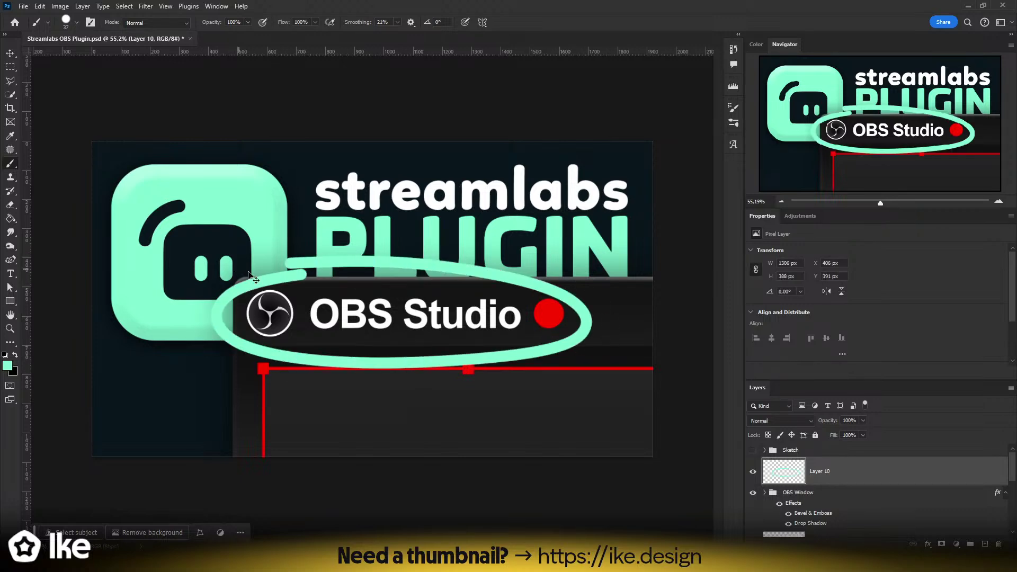
pyautogui.hotkey('ctrl', 'z')
pyautogui.moveTo(362, 259)
pyautogui.mouseDown()
pyautogui.moveTo(155, 302)
pyautogui.moveTo(615, 333)
pyautogui.moveTo(296, 253)
pyautogui.mouseUp()
pyautogui.hotkey('ctrl', 'z')
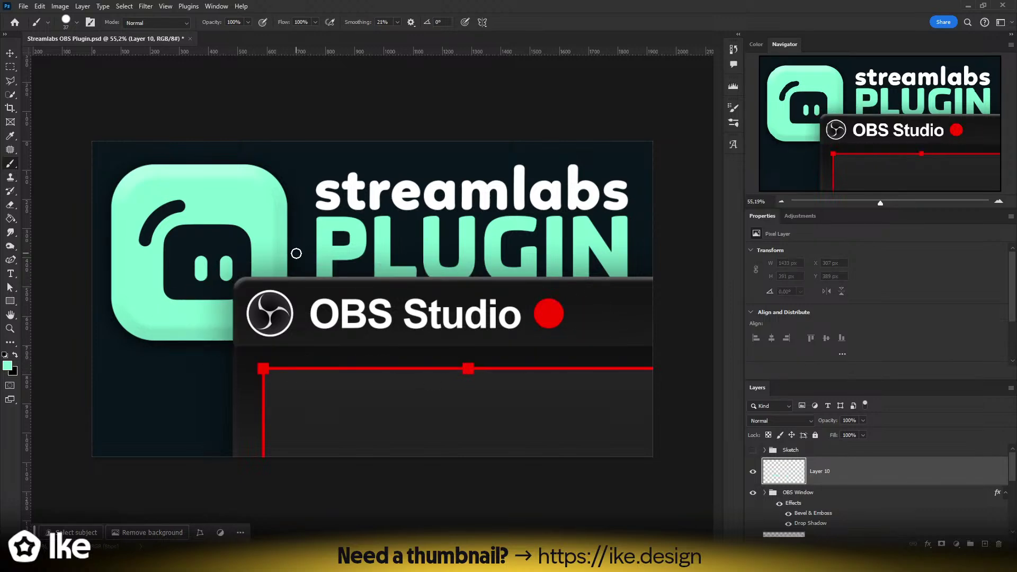